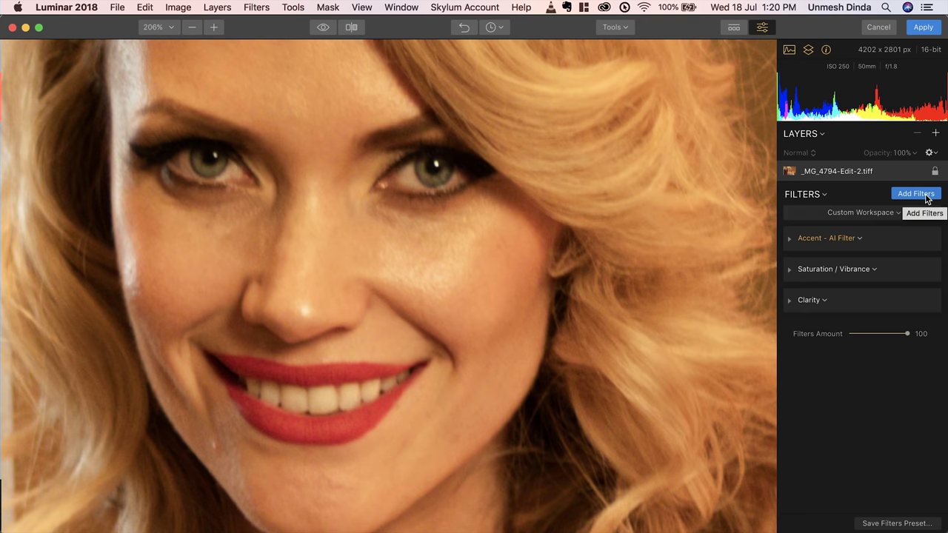
- Add the Sharpening filter to the close-up portrait
left_click(916, 194)
left_click(703, 421)
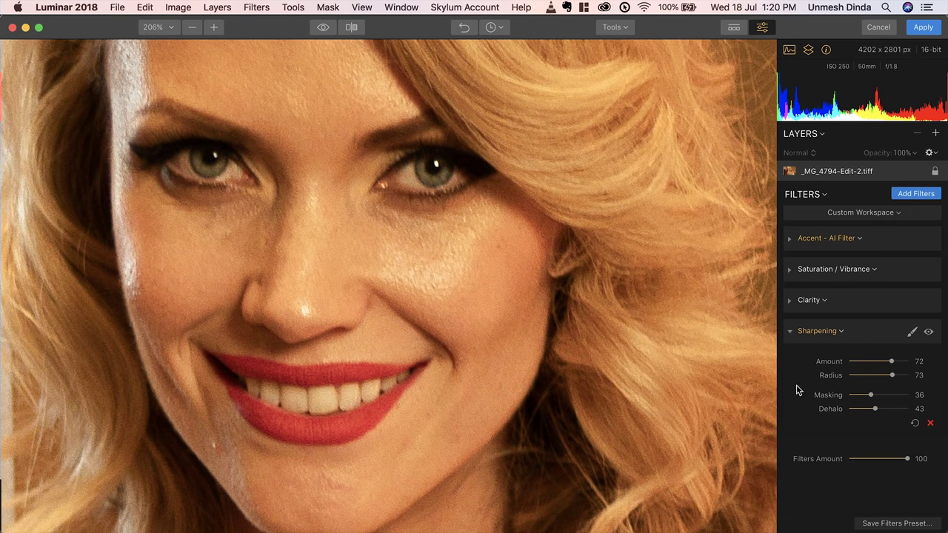
- Add the Whites / Blacks filter to the sailboat photo and adjust its tonal range
left_click(914, 196)
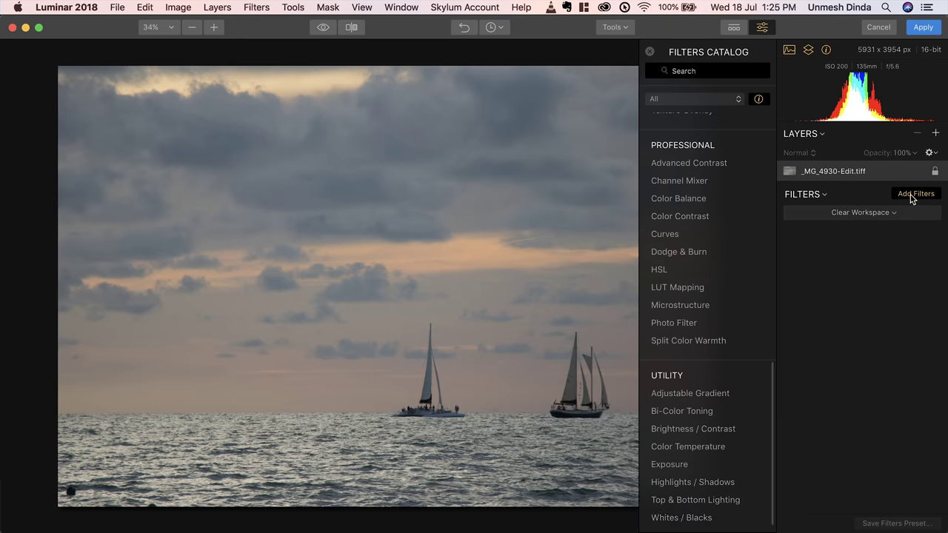
left_click(741, 514)
left_click_drag(878, 268, 861, 280)
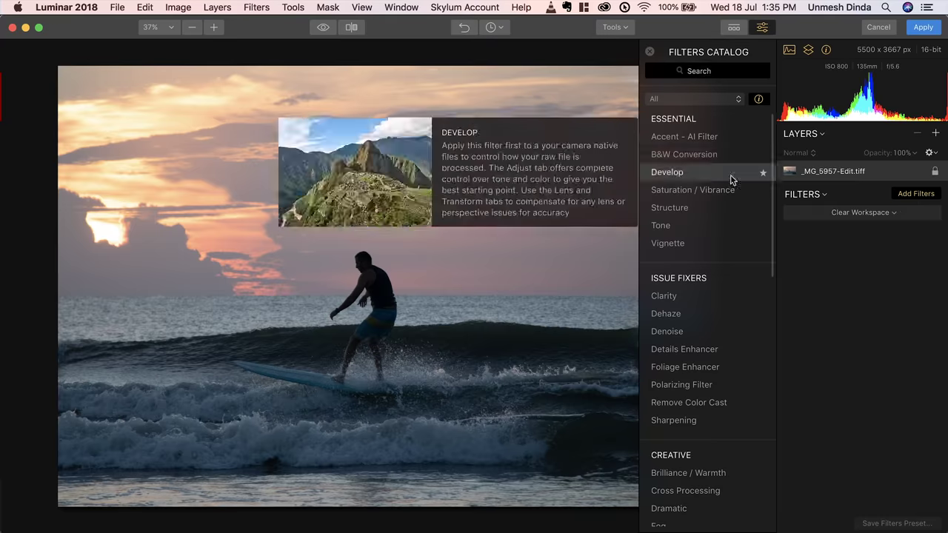
- Add B&W Conversion to the surfer photo with yellow luminance at 40, and raise its Highlights and Clarity
left_click(677, 153)
left_click_drag(878, 323, 893, 326)
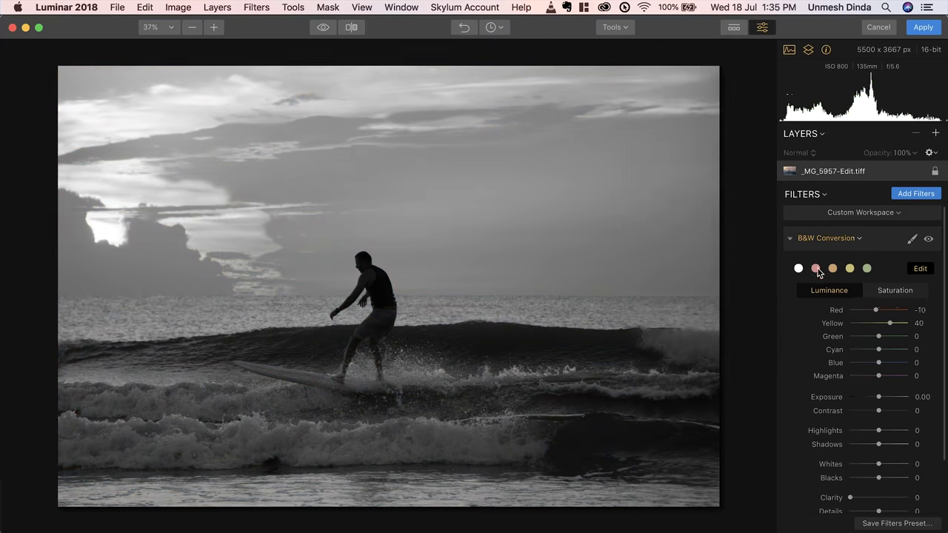
left_click_drag(878, 430, 899, 422)
left_click_drag(849, 498, 885, 491)
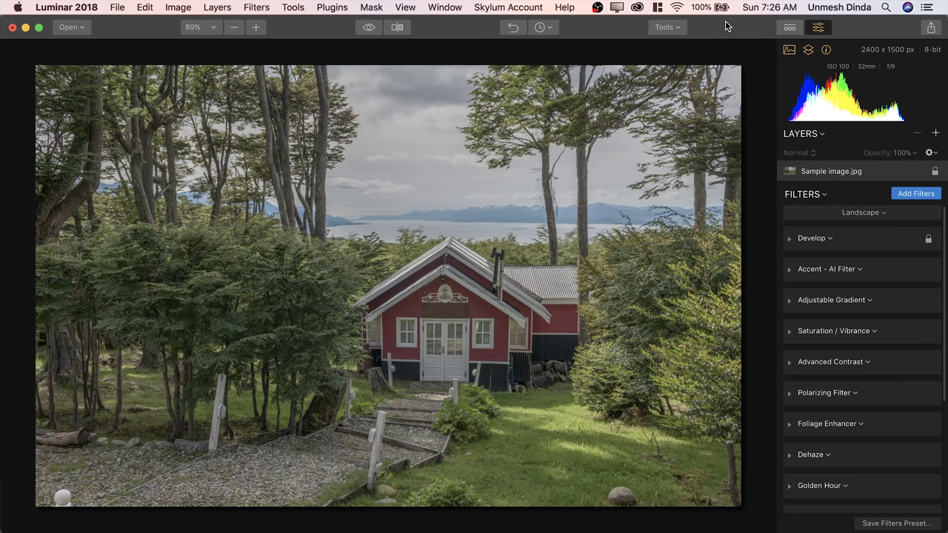
- Switch the cottage photo's filter workspace from Landscape to Professional and look through its filters
left_click(868, 214)
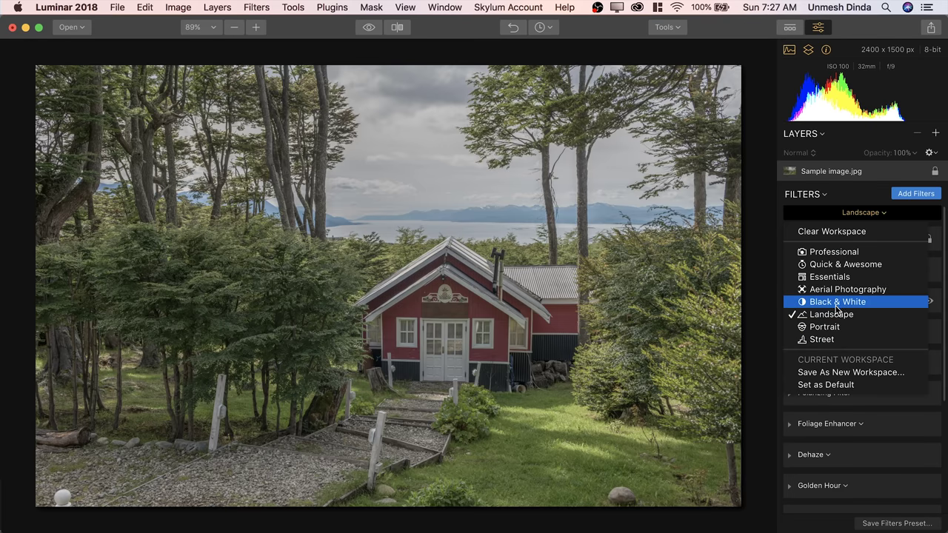
left_click(834, 252)
scroll(826, 385, "down", 5)
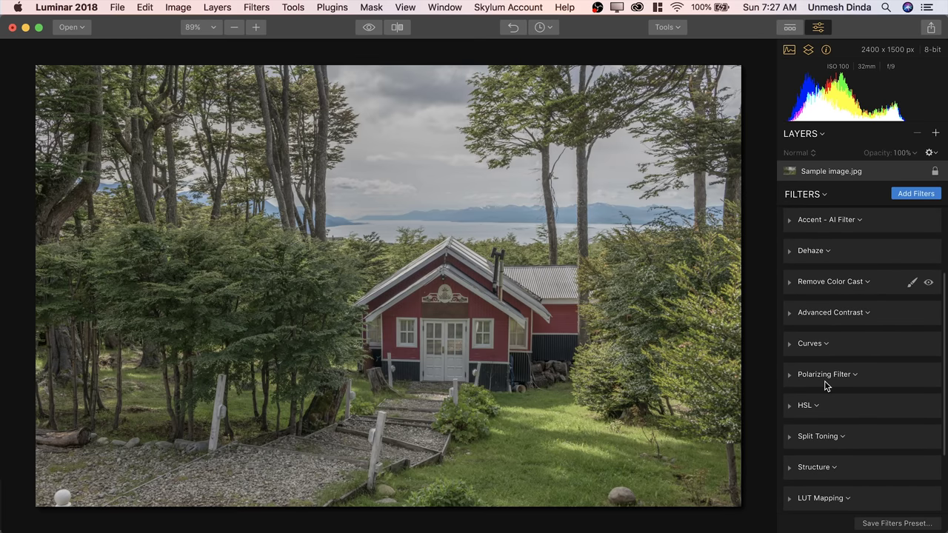
scroll(825, 384, "down", 3)
scroll(825, 384, "up", 6)
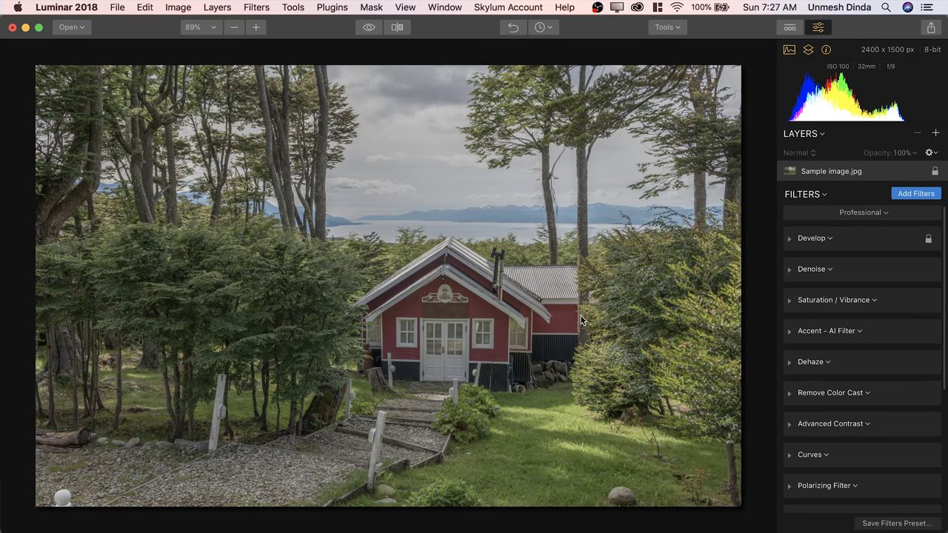
- Examine the controls of the Develop and Advanced Contrast filters in the Professional workspace
left_click(794, 241)
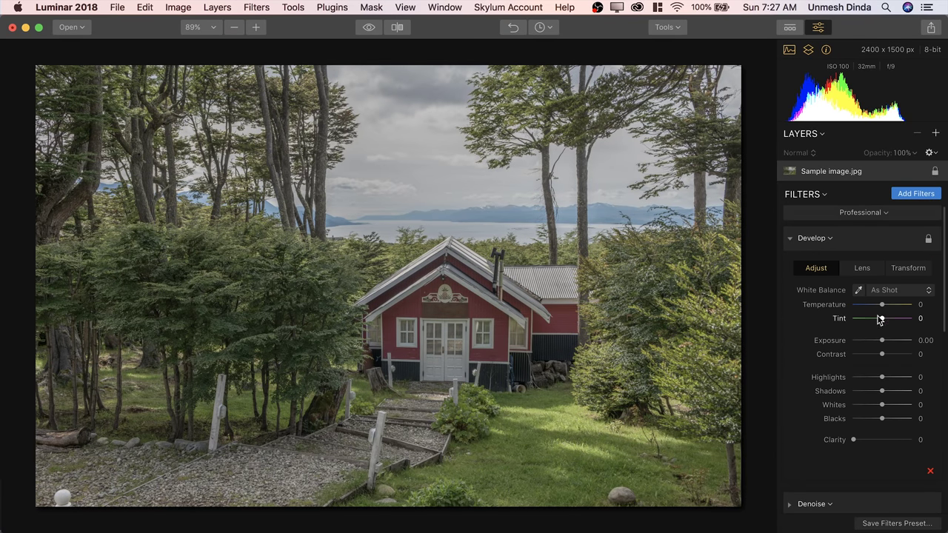
left_click(790, 238)
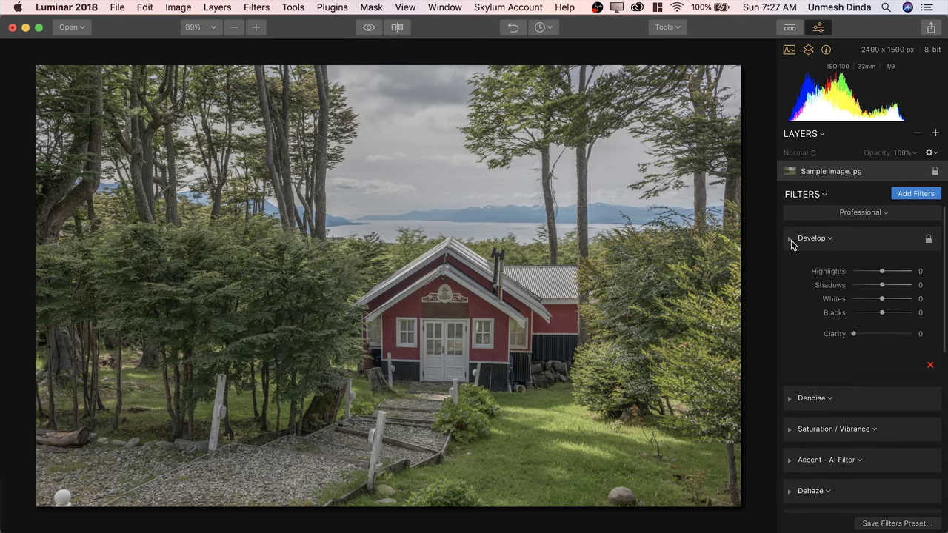
scroll(832, 398, "down", 2)
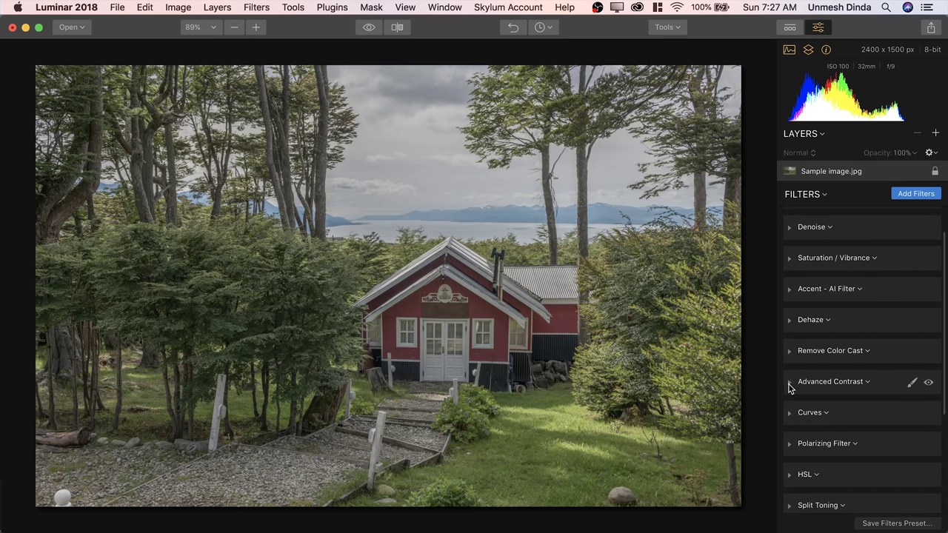
left_click(806, 382)
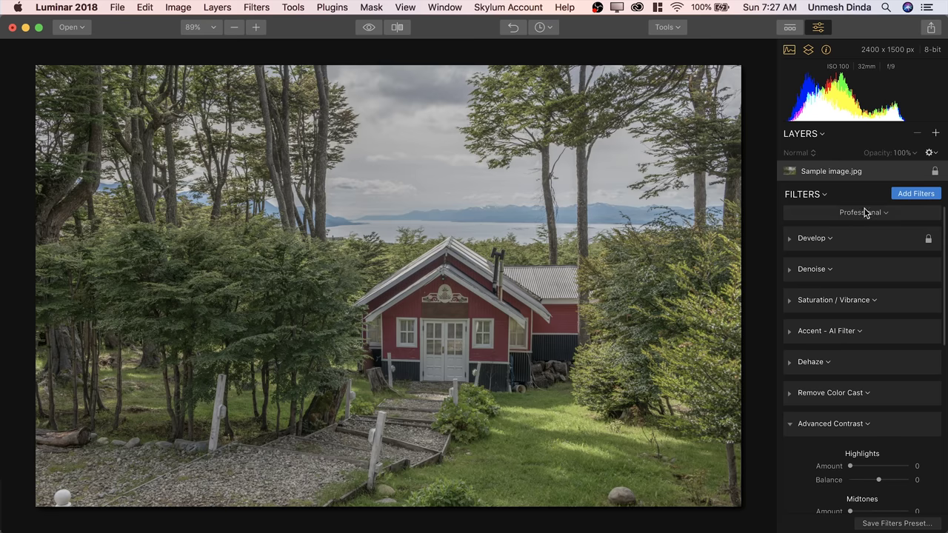
- Switch the filter workspace back to Landscape and look through its filters
left_click(862, 212)
left_click(830, 314)
scroll(852, 330, "down", 6)
scroll(840, 332, "up", 6)
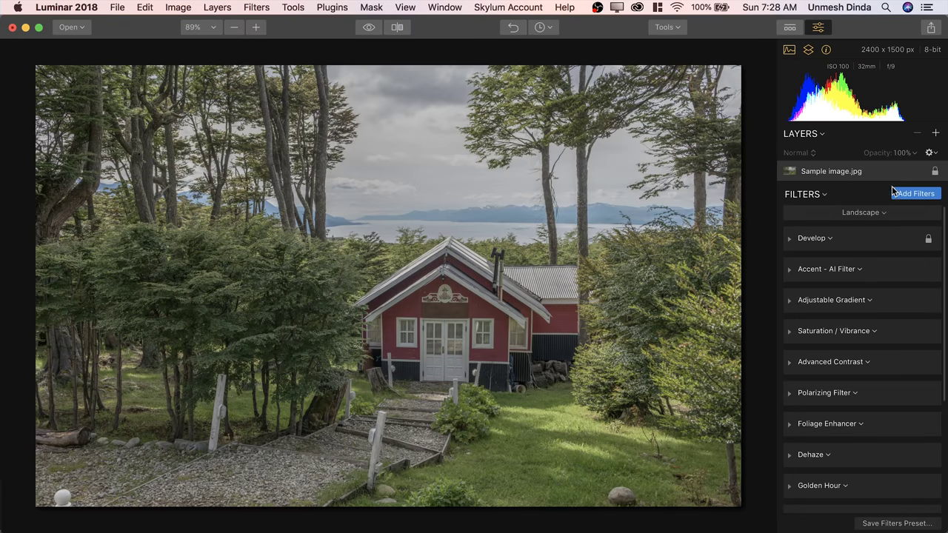
- Browse the Filters Catalog, then clear the Landscape workspace of all its filters
left_click(911, 196)
scroll(661, 379, "down", 10)
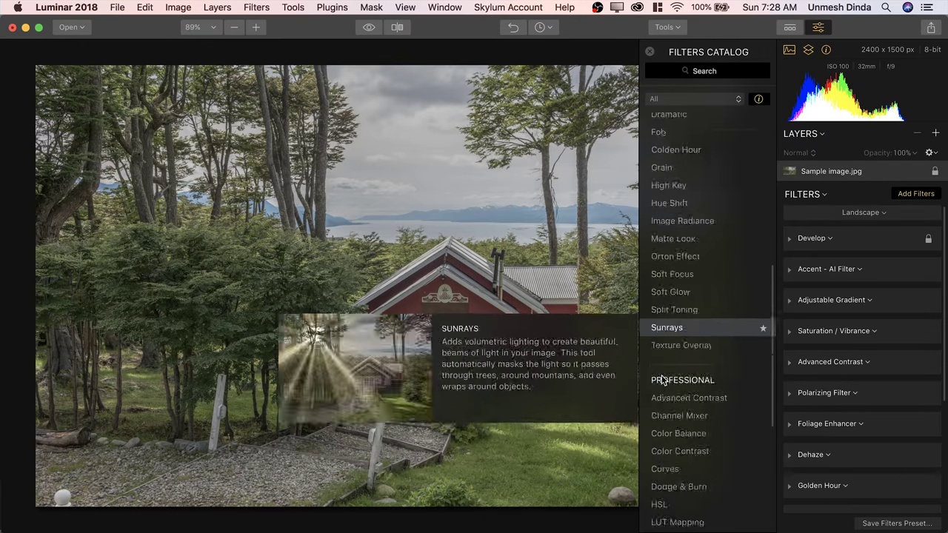
scroll(661, 379, "up", 5)
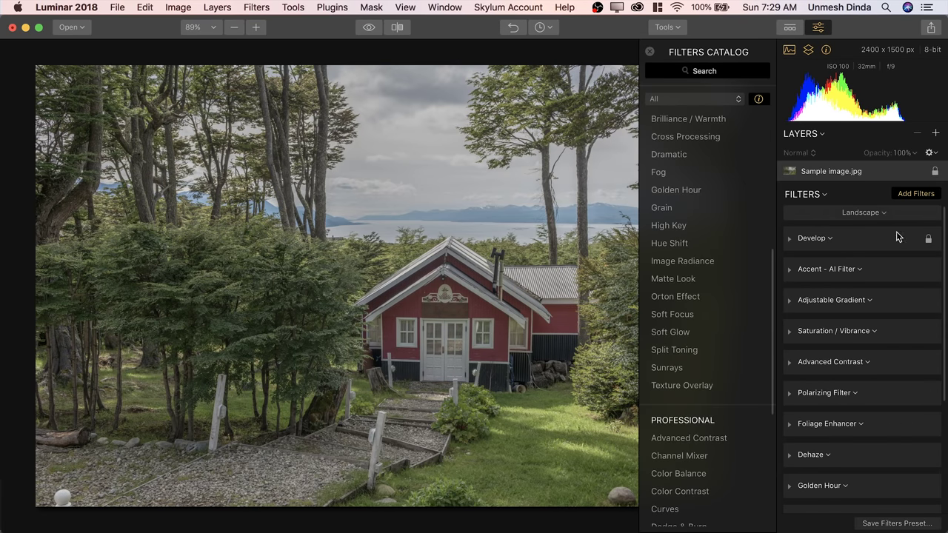
left_click(881, 214)
left_click(867, 214)
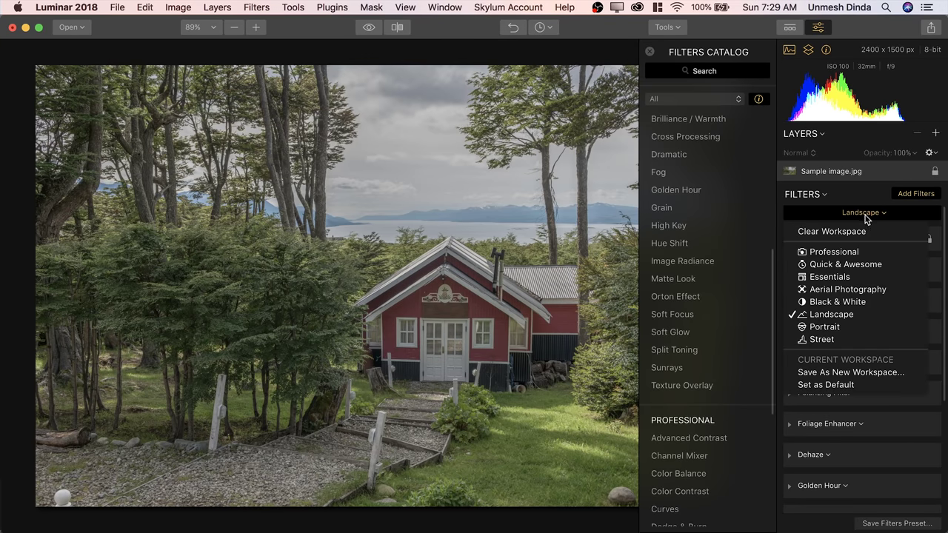
left_click(841, 232)
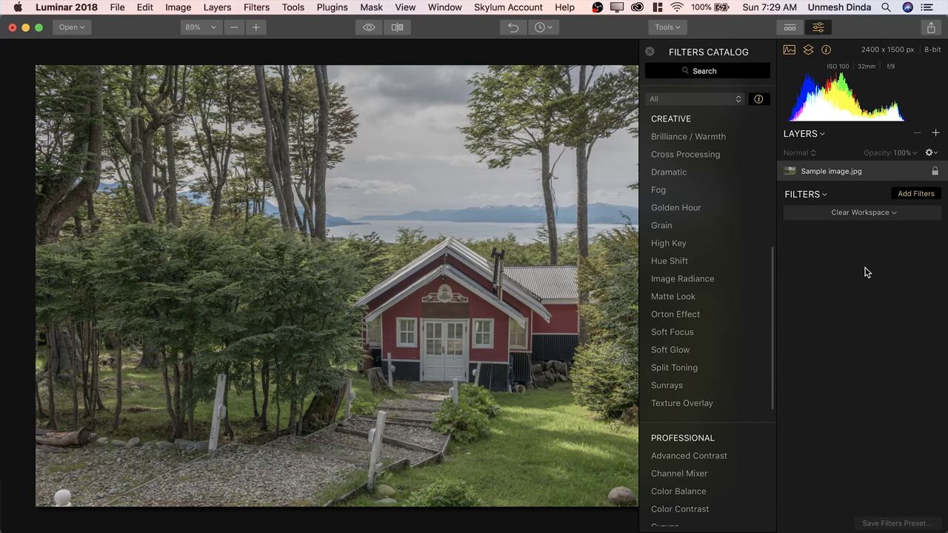
- Add the Golden Hour, Advanced Contrast and Accent - AI filters to the empty workspace
mouse_move(712, 219)
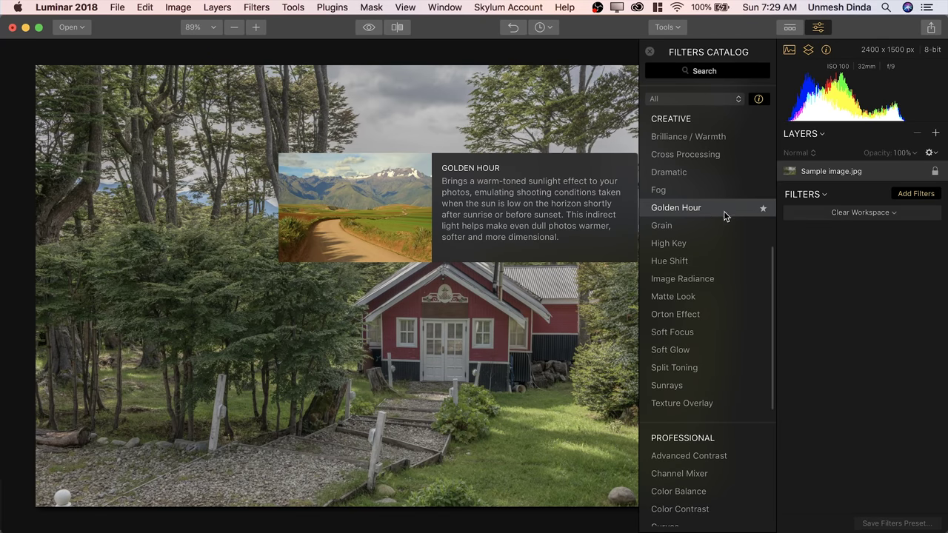
left_click(743, 213)
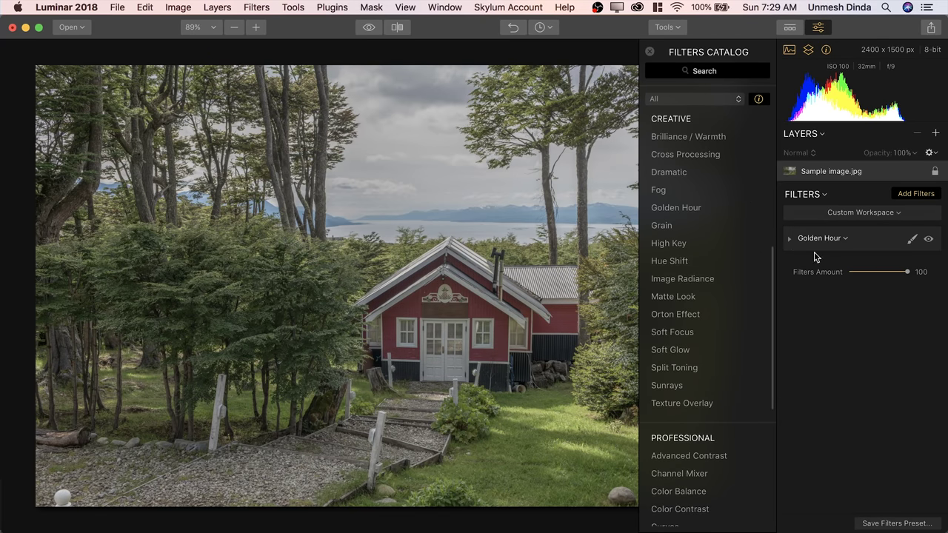
left_click(706, 457)
scroll(719, 188, "up", 10)
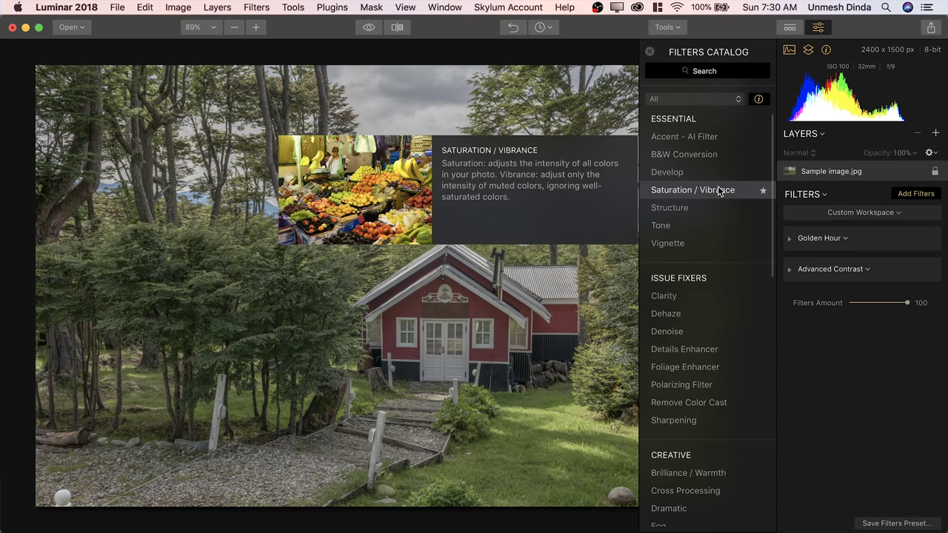
mouse_move(675, 297)
left_click(709, 146)
mouse_move(676, 375)
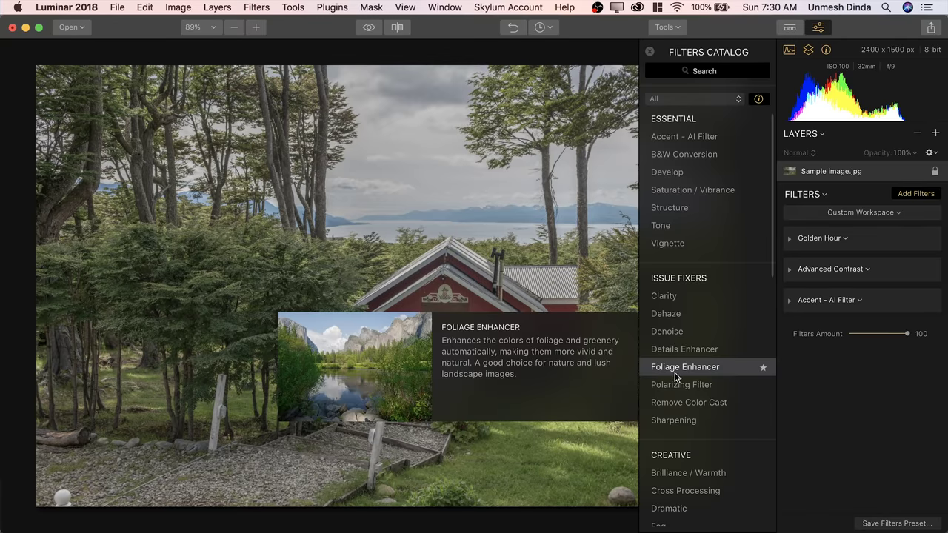
mouse_move(798, 294)
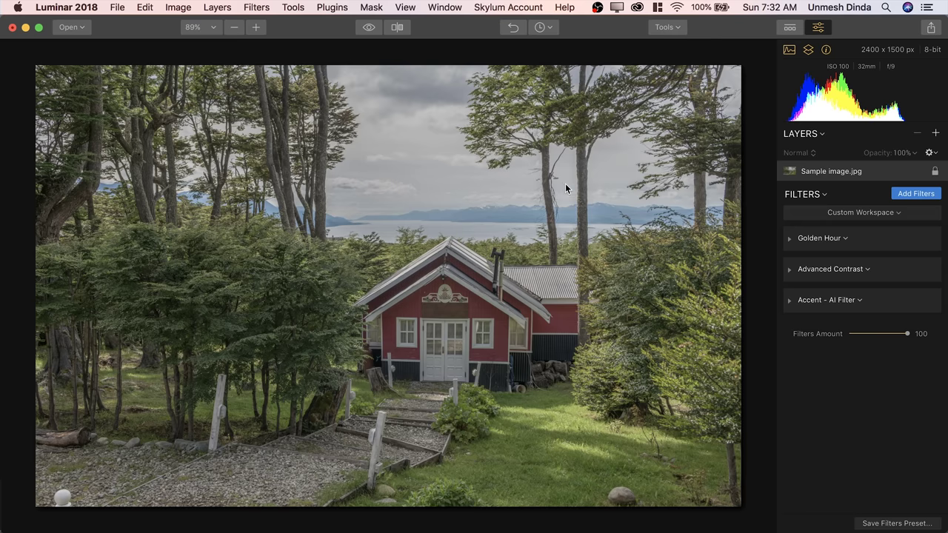
- Show the presets, choose the Outdoor category and apply the Abandoned Place preset to the cottage photo
left_click(790, 29)
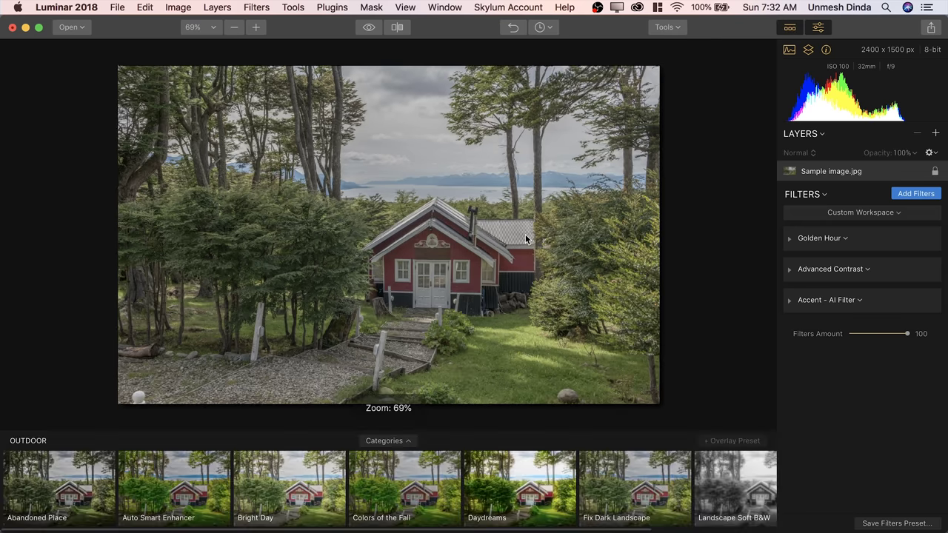
left_click(400, 442)
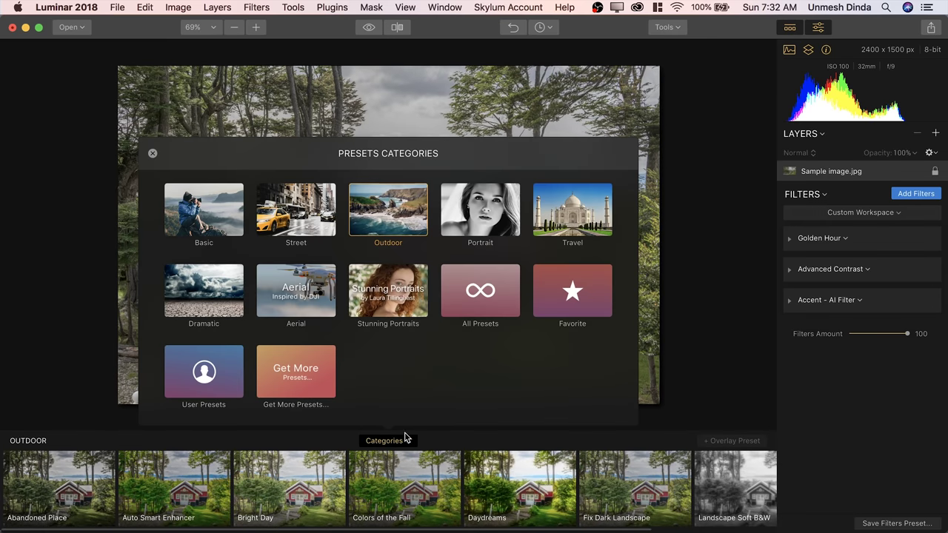
left_click(400, 222)
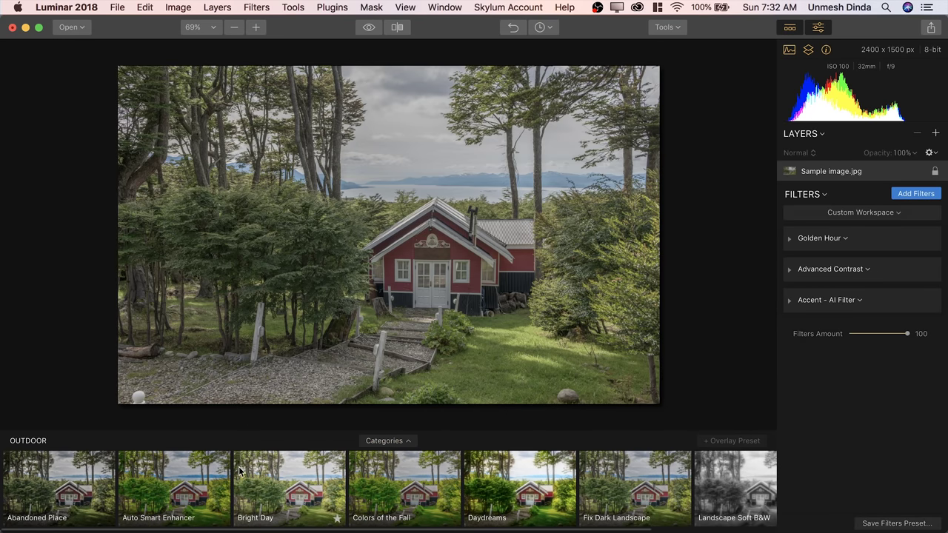
left_click(67, 481)
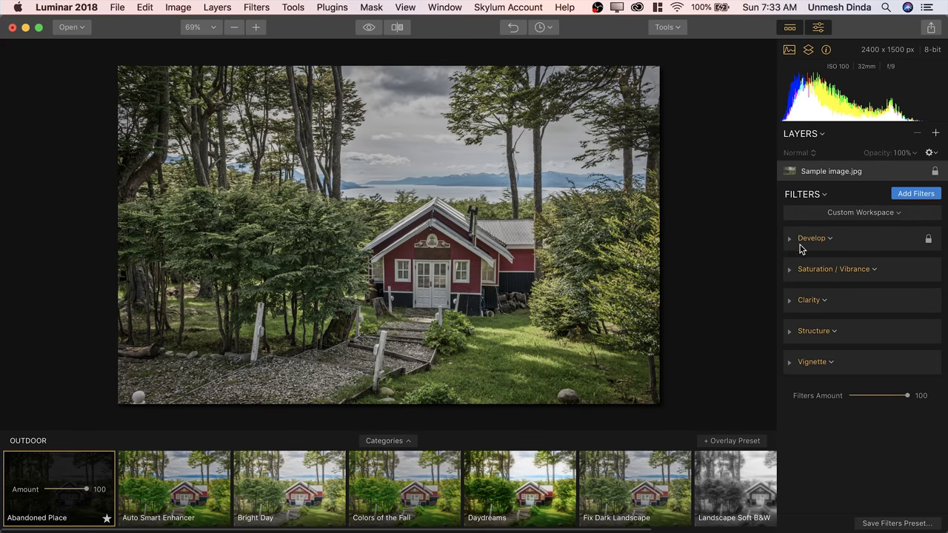
- Check the preset's Develop settings, then reduce the overall Filters Amount below 100
left_click(789, 239)
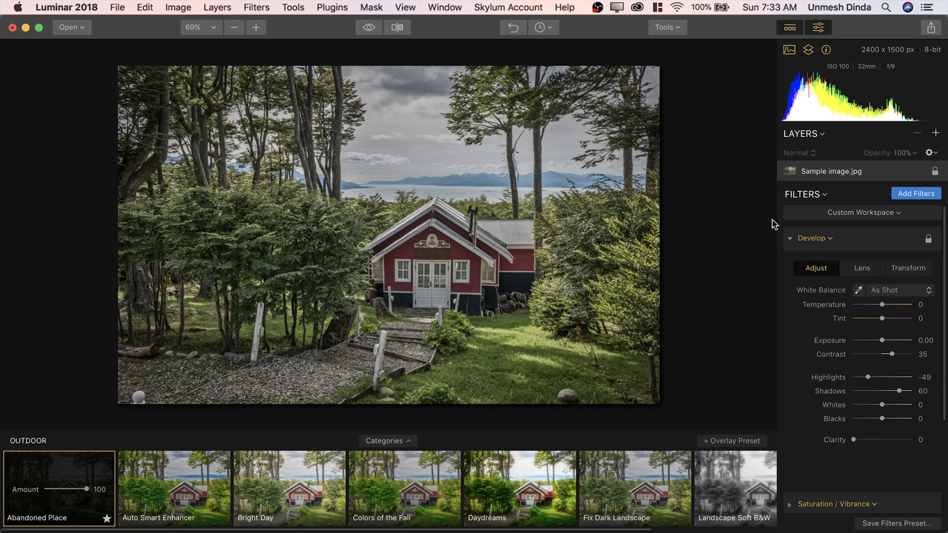
left_click(789, 238)
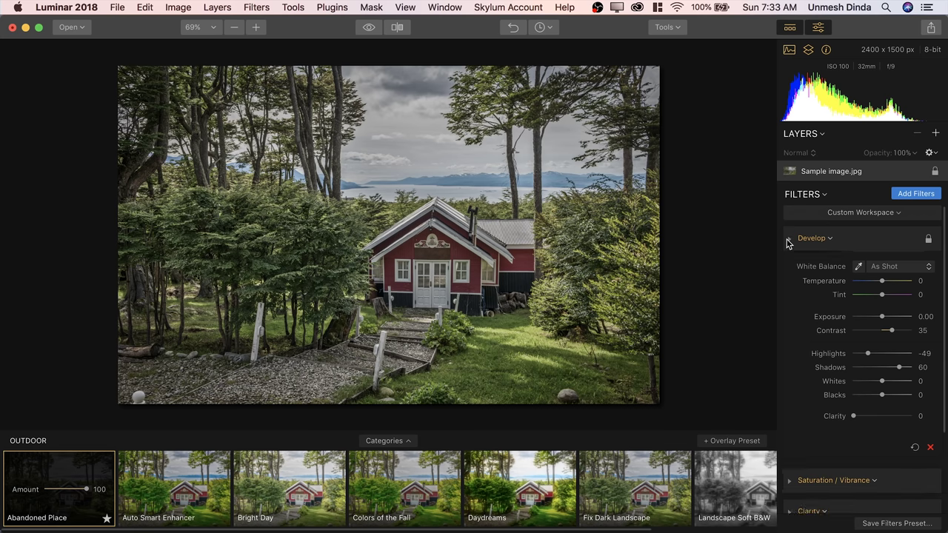
mouse_move(908, 400)
left_mouse_down()
mouse_move(866, 400)
mouse_move(896, 400)
left_mouse_up()
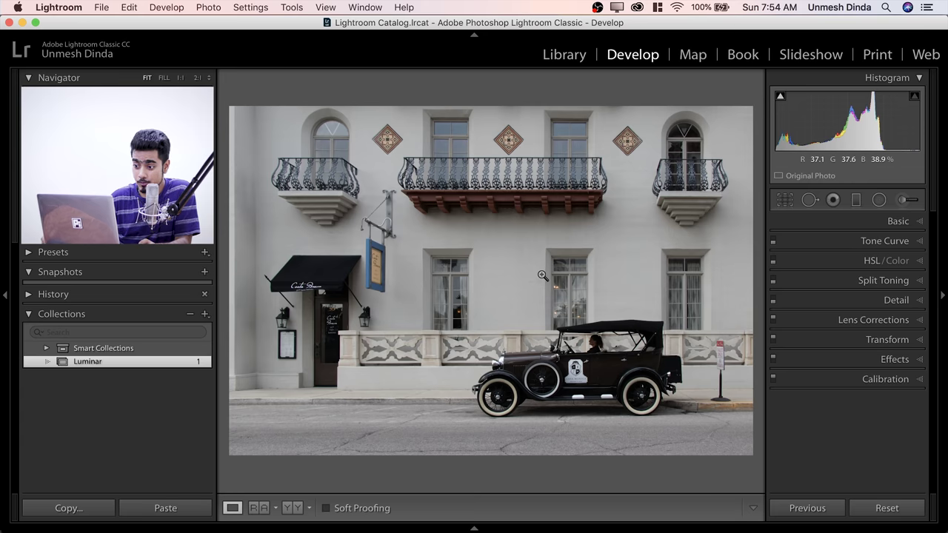
- Send the vintage car photo from Lightroom to Luminar 2018 as a copy with Lightroom adjustments
right_click(471, 196)
mouse_move(519, 260)
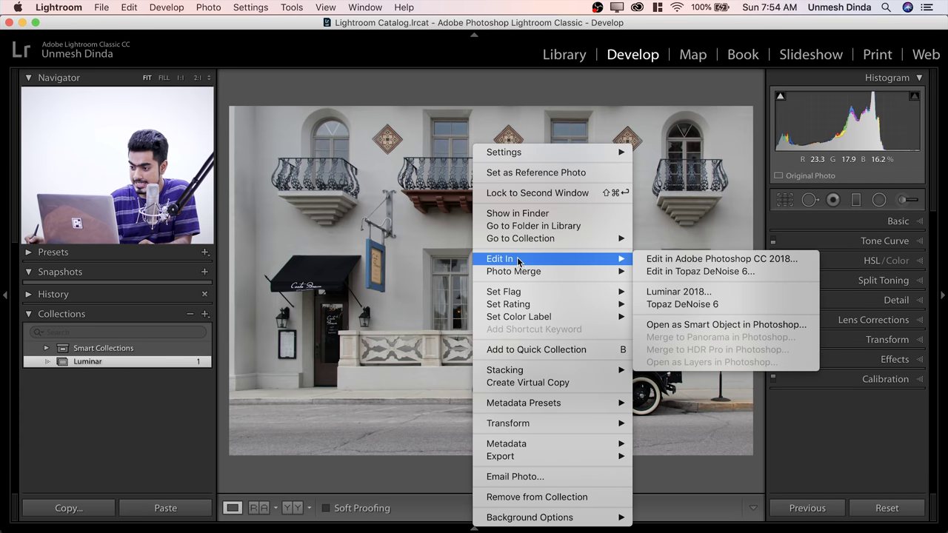
left_click(709, 293)
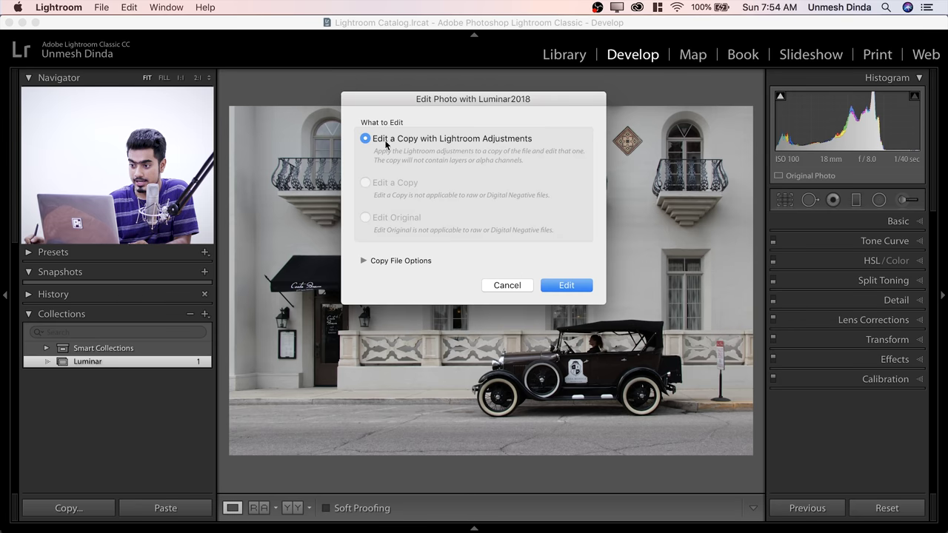
left_click(554, 285)
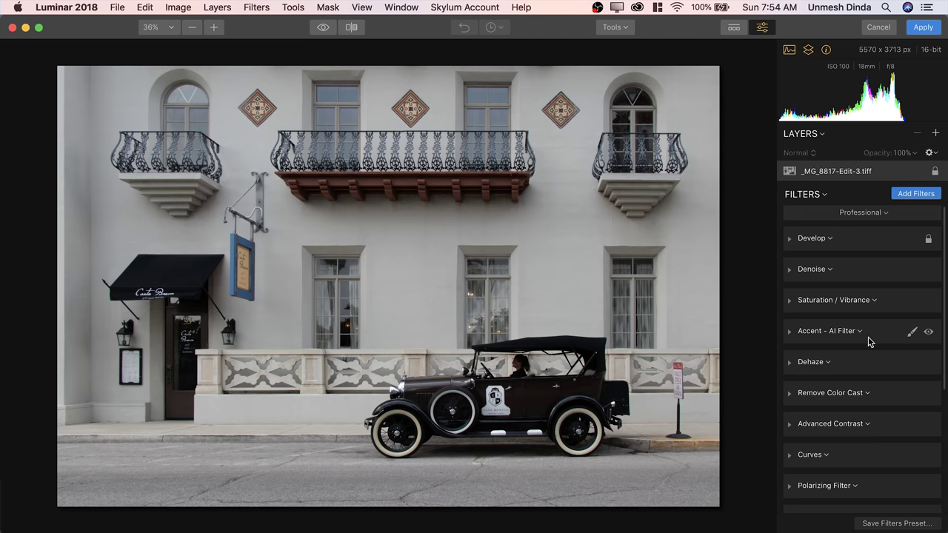
- Look through the Professional filters and switch the vintage car photo's workspace to Black & White
scroll(867, 333, "down", 5)
scroll(867, 333, "up", 5)
left_click(859, 218)
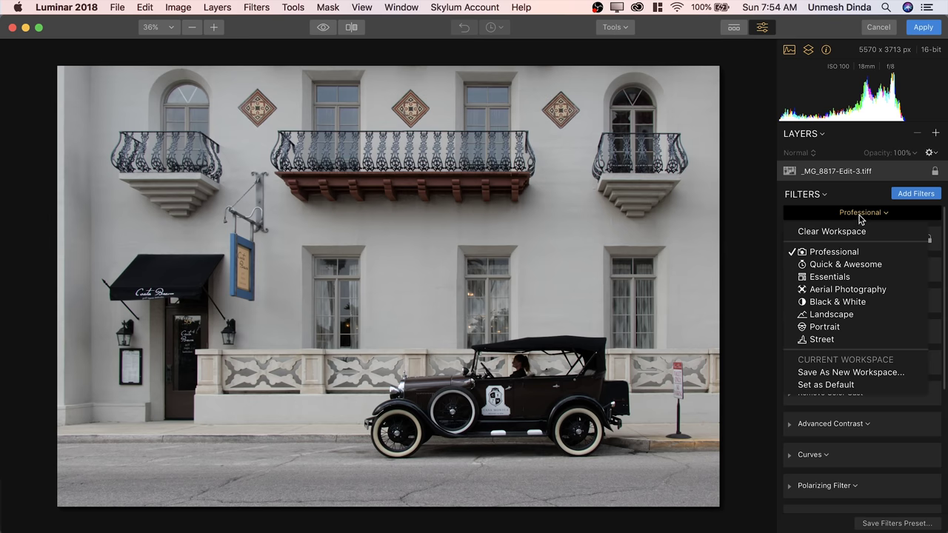
left_click(831, 302)
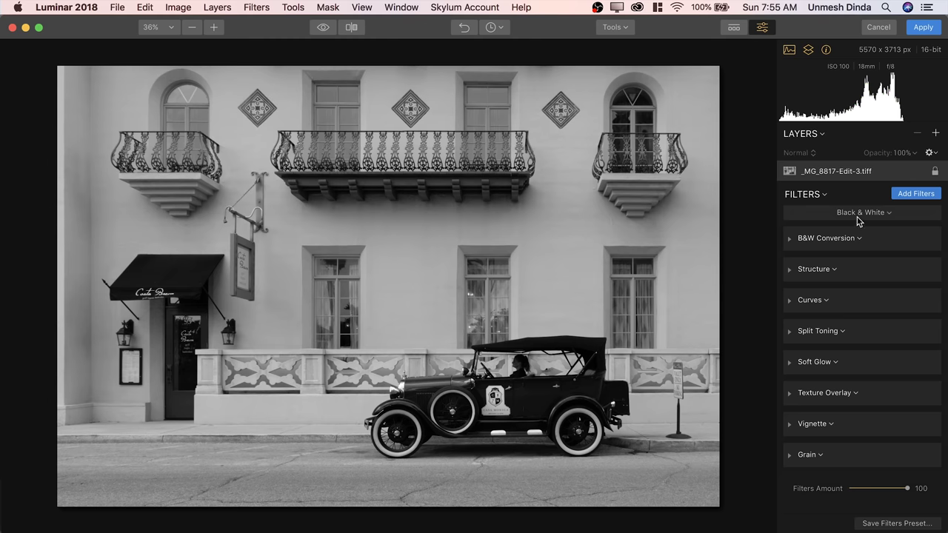
- Switch the workspace to Professional, then add the B&W Conversion filter and show its settings
left_click(863, 219)
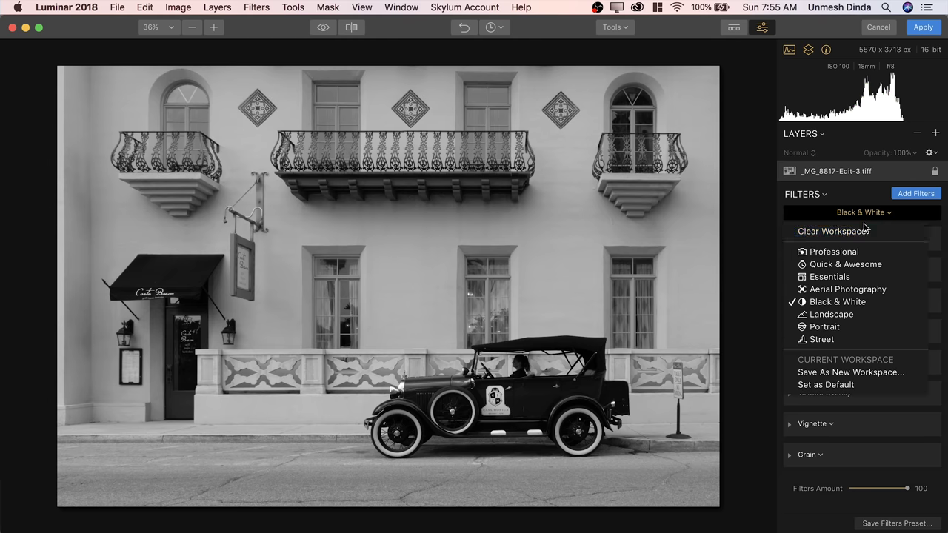
left_click(851, 253)
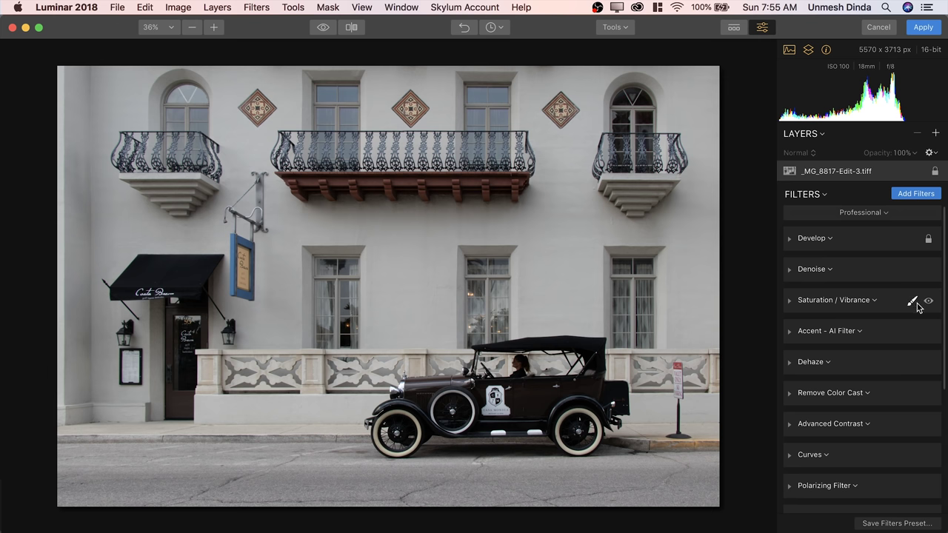
left_click(924, 199)
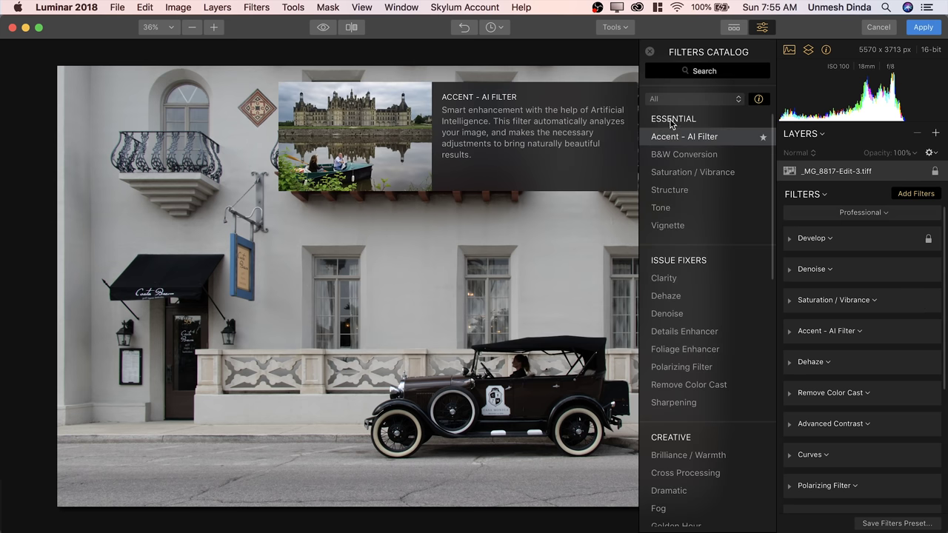
left_click(688, 157)
scroll(842, 341, "down", 5)
scroll(842, 342, "up", 1)
scroll(840, 332, "down", 1)
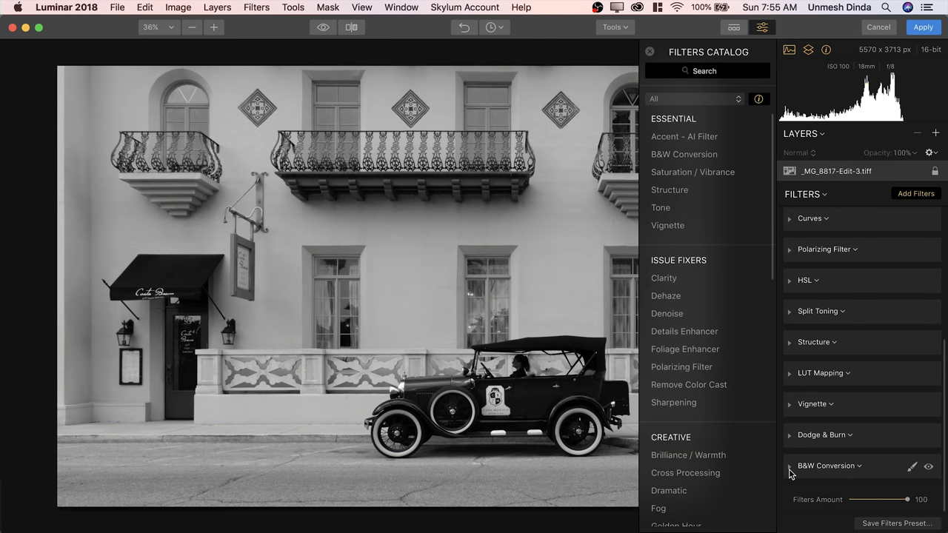
left_click(790, 468)
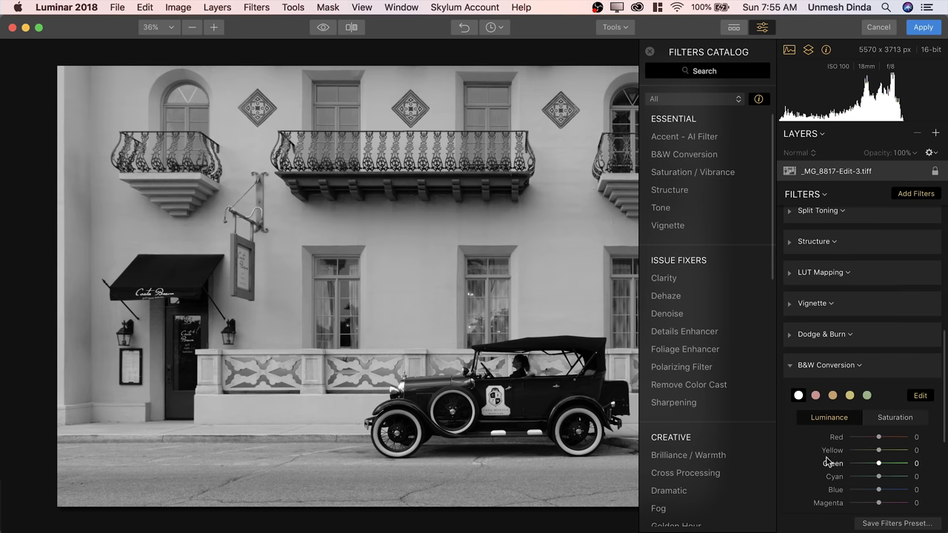
scroll(835, 462, "down", 5)
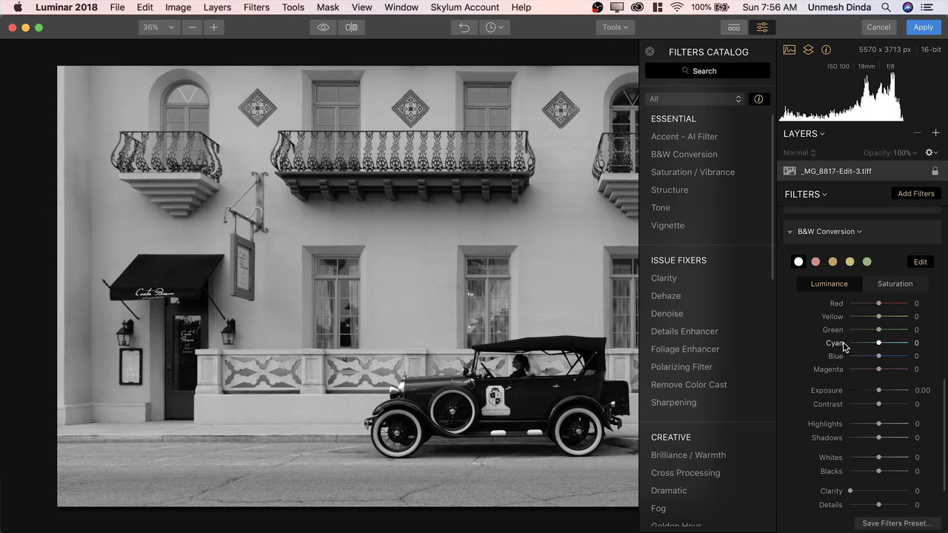
- Compare the B&W Conversion color filters, choose the yellow one and set the luminance of Cyan to -9, Blue to 47 and Magenta to 52
left_click(816, 262)
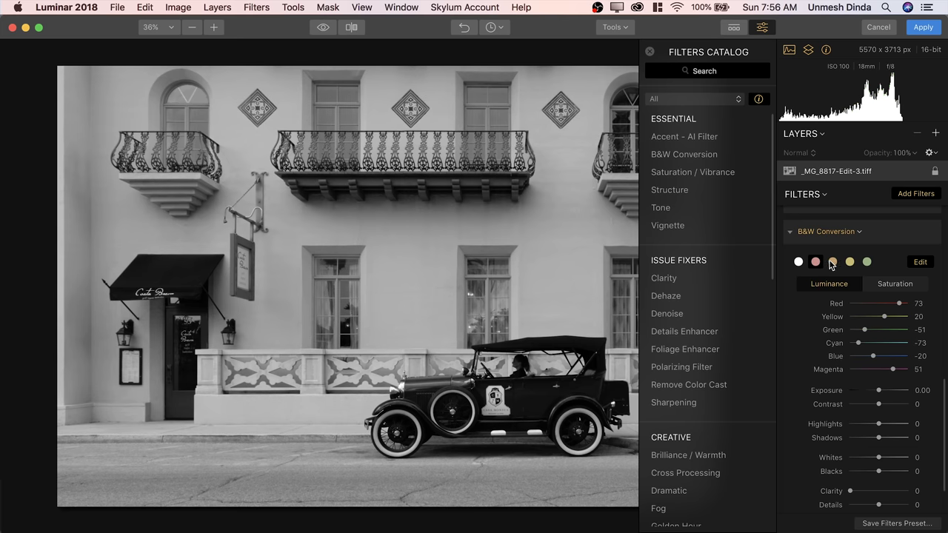
left_click(833, 263)
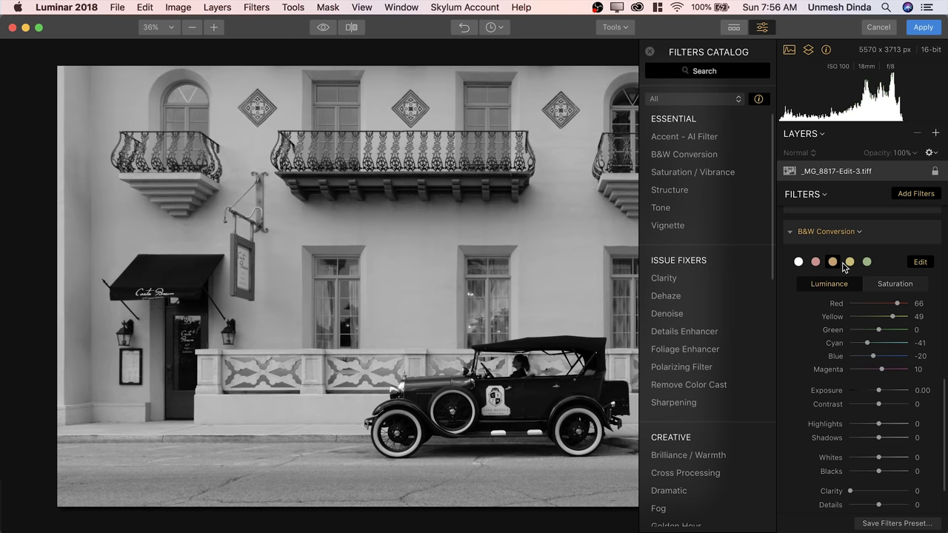
left_click(850, 263)
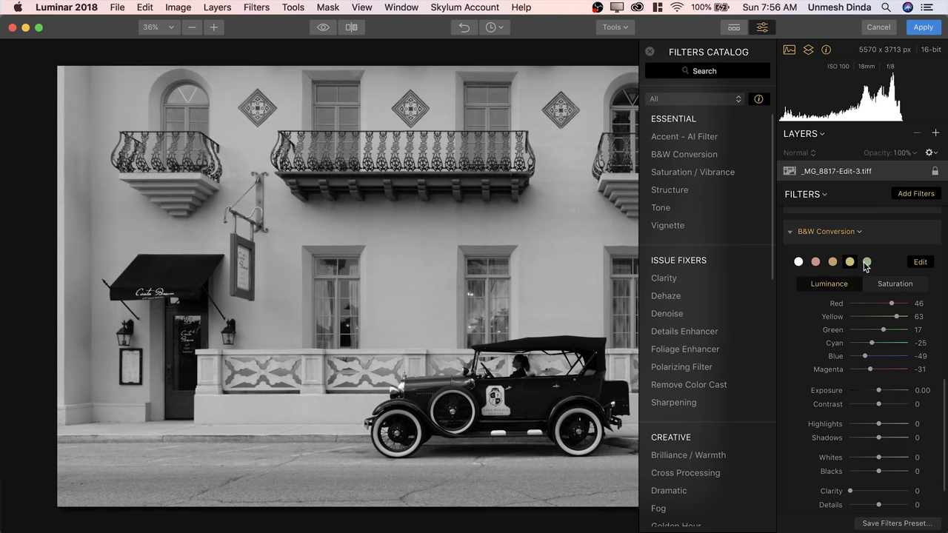
left_click(866, 263)
left_click(850, 263)
mouse_move(866, 358)
left_mouse_down()
mouse_move(939, 352)
mouse_move(894, 359)
mouse_move(926, 367)
mouse_move(891, 371)
mouse_move(916, 343)
mouse_move(876, 343)
left_mouse_up()
scroll(830, 359, "down", 3)
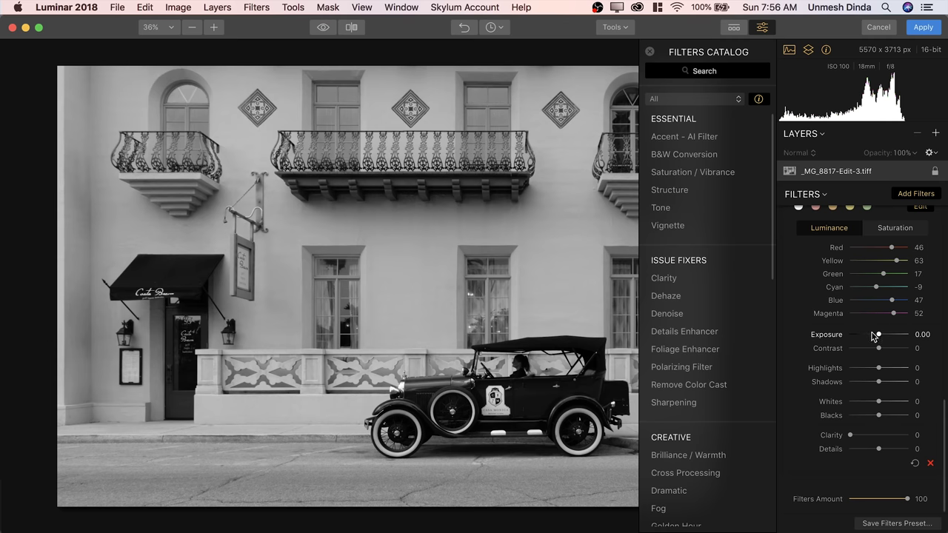
- In B&W Conversion, set Exposure to 0.33, Contrast to 13, Highlights to -100, Shadows and Whites to 100, and Blacks to 5
left_click_drag(880, 338, 882, 356)
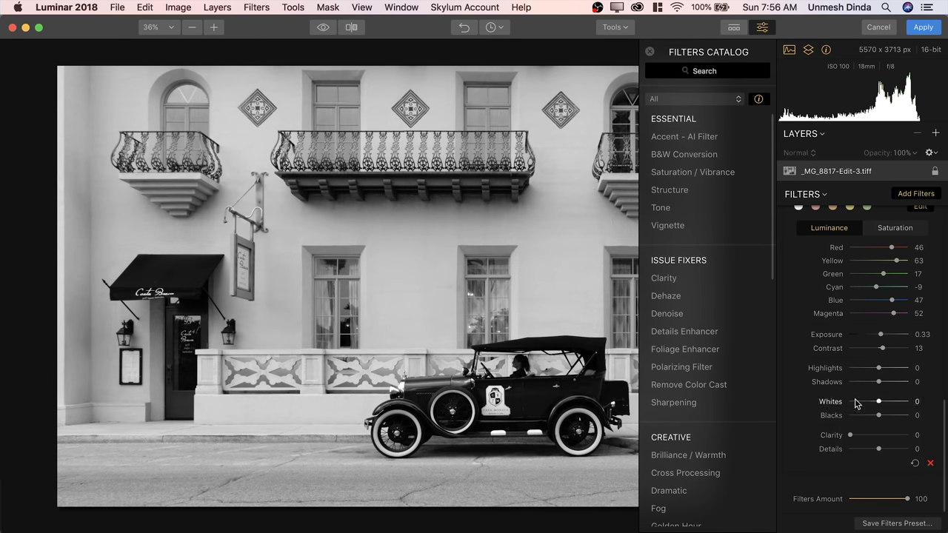
left_click_drag(879, 382, 845, 372)
scroll(708, 356, "down", 2)
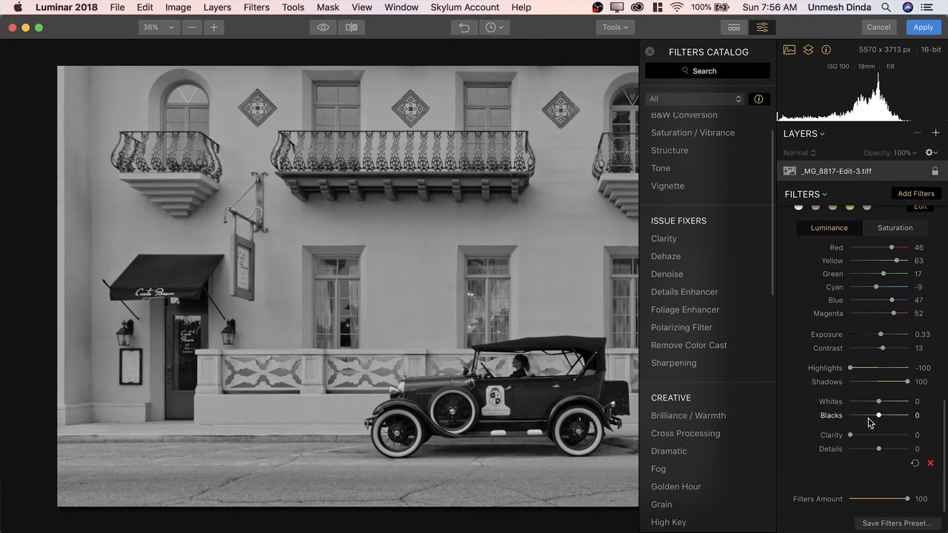
mouse_move(882, 406)
left_mouse_down()
mouse_move(918, 406)
mouse_move(881, 417)
left_mouse_up()
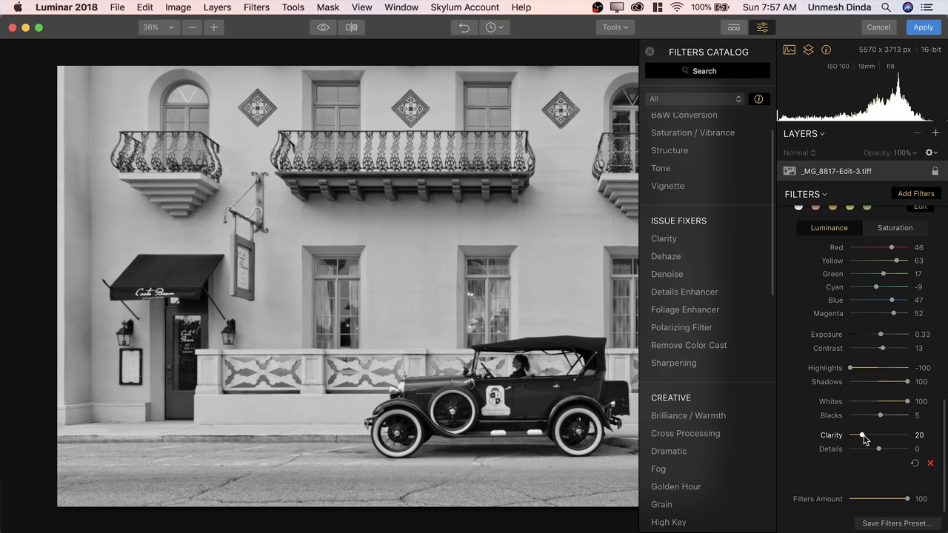
- Raise the B&W Conversion Clarity to 84 and increase its Details
left_click_drag(864, 439, 918, 435)
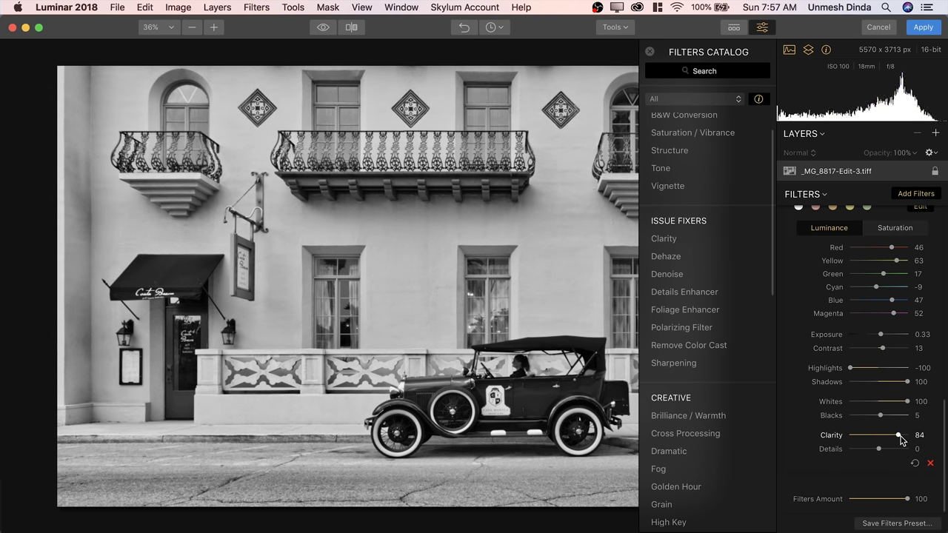
left_click(878, 450)
mouse_move(880, 452)
left_mouse_down()
mouse_move(911, 449)
mouse_move(894, 449)
left_mouse_up()
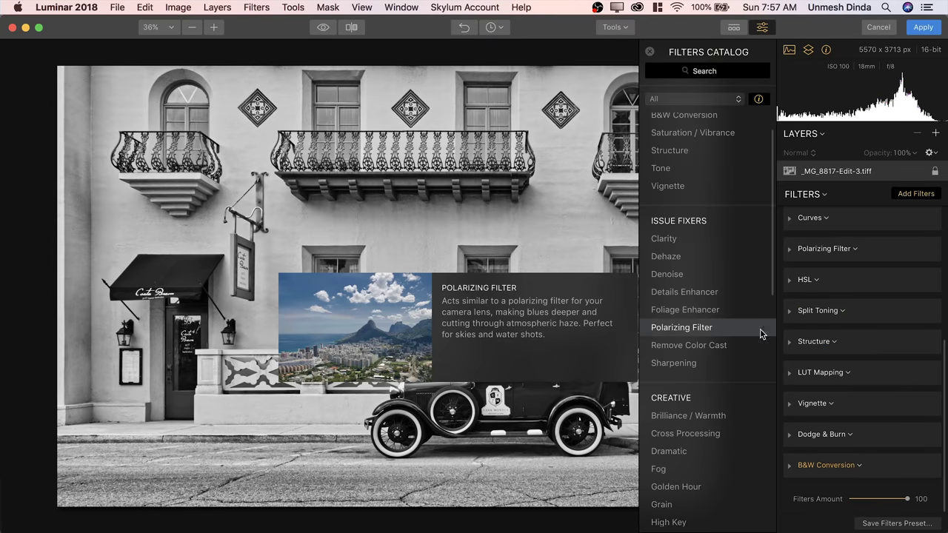
- Set the Advanced Contrast filter's Highlights Amount to 100 and compare the photo with the filter off and on
scroll(715, 337, "down", 2)
scroll(723, 346, "down", 8)
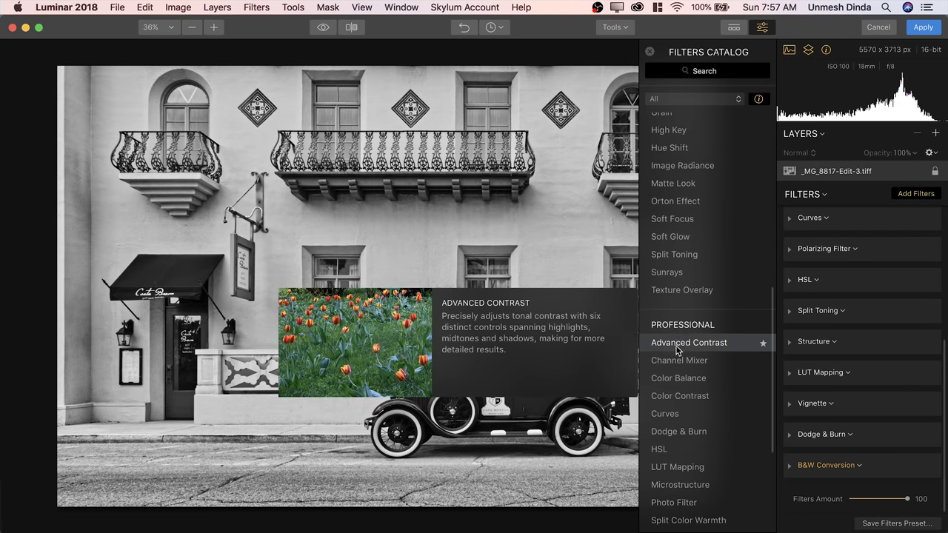
left_click(742, 332)
scroll(839, 281, "up", 5)
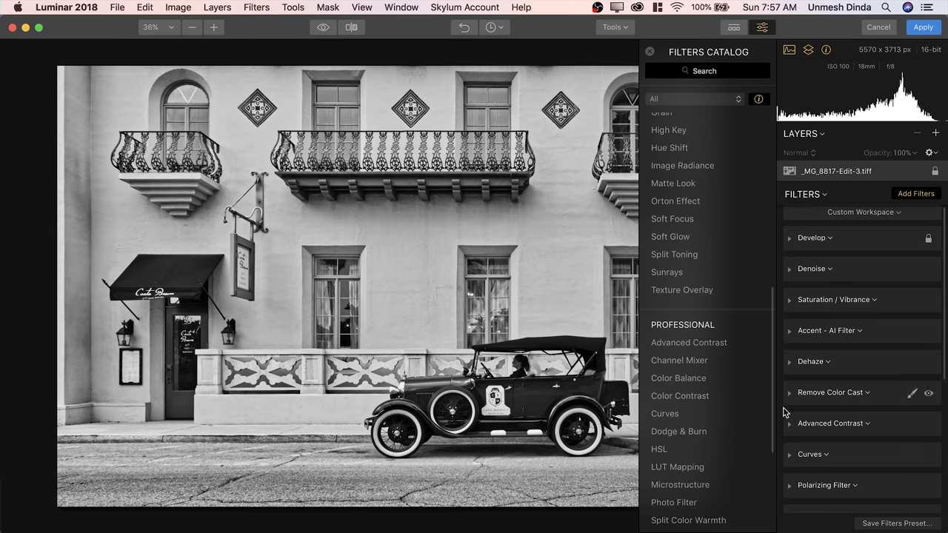
left_click(790, 424)
scroll(822, 414, "down", 5)
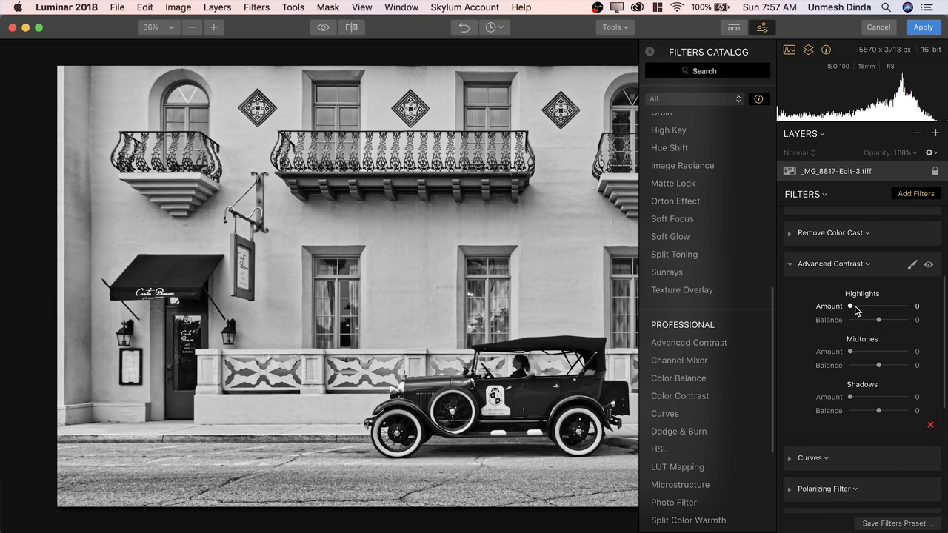
left_click_drag(852, 312, 941, 303)
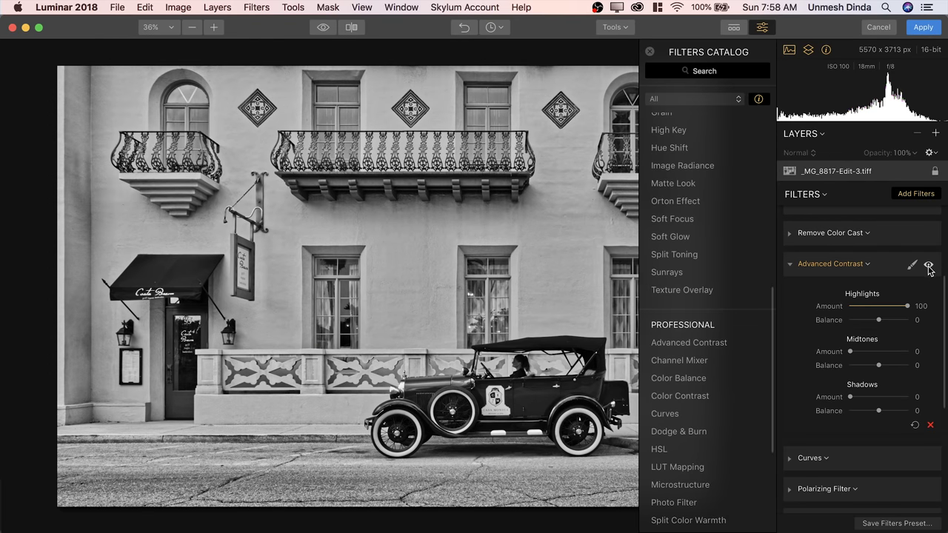
left_click(929, 268)
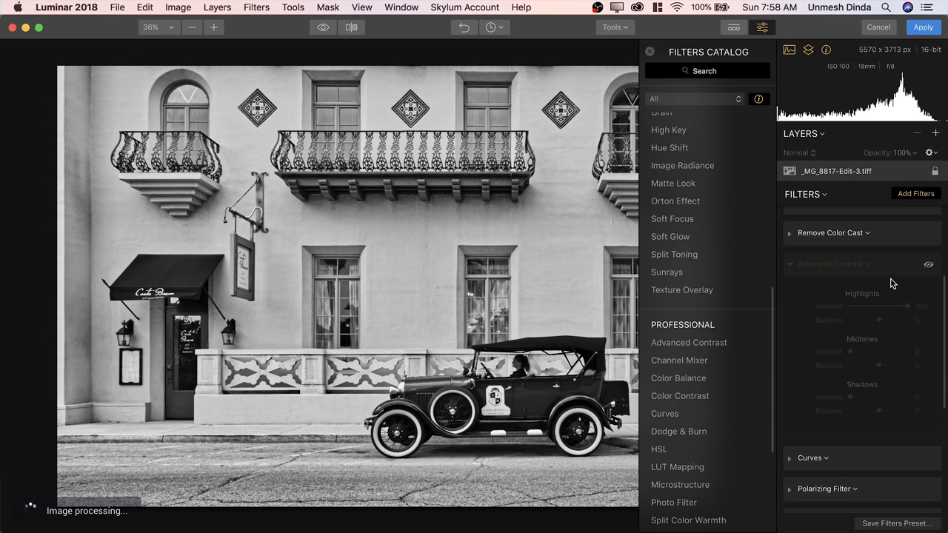
left_click(930, 266)
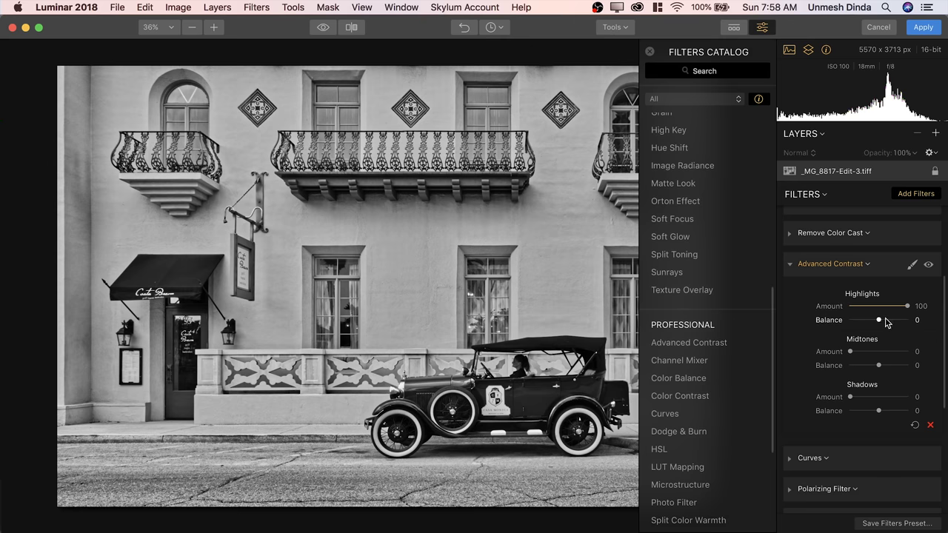
- In Advanced Contrast, set Highlights Balance to -37, Midtones Amount to 80 and Balance to 18, and Shadows Amount to 83 and Balance to 10
mouse_move(885, 322)
left_mouse_down()
mouse_move(855, 322)
mouse_move(873, 325)
left_mouse_up()
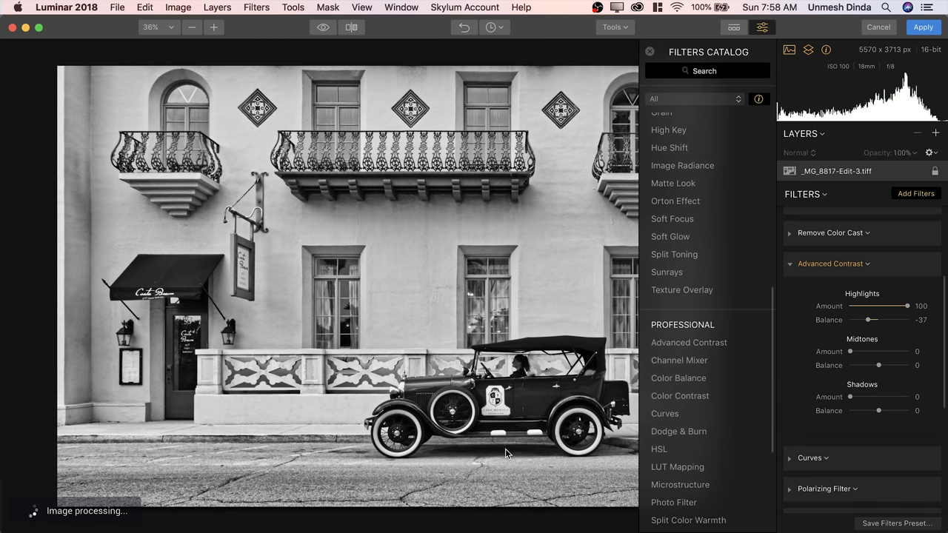
left_click_drag(851, 352, 914, 351)
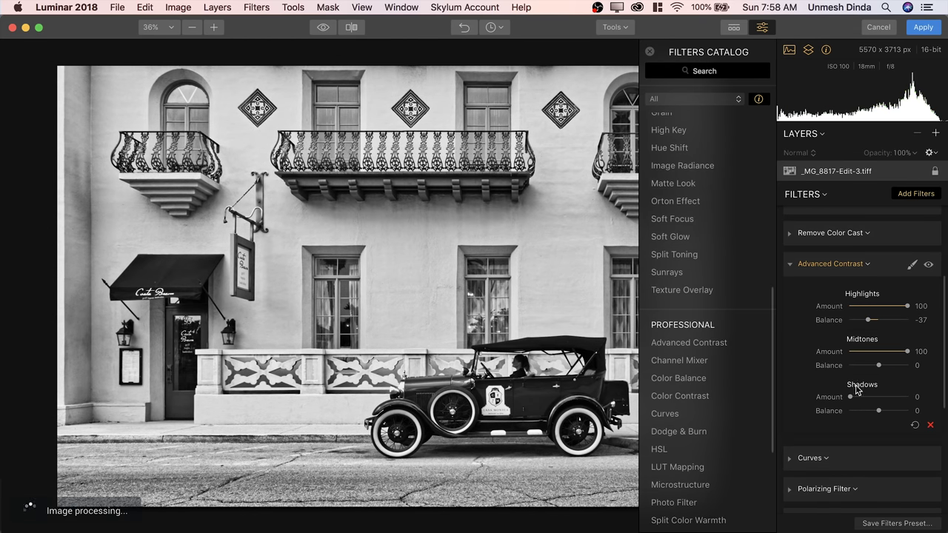
left_click_drag(881, 369, 882, 412)
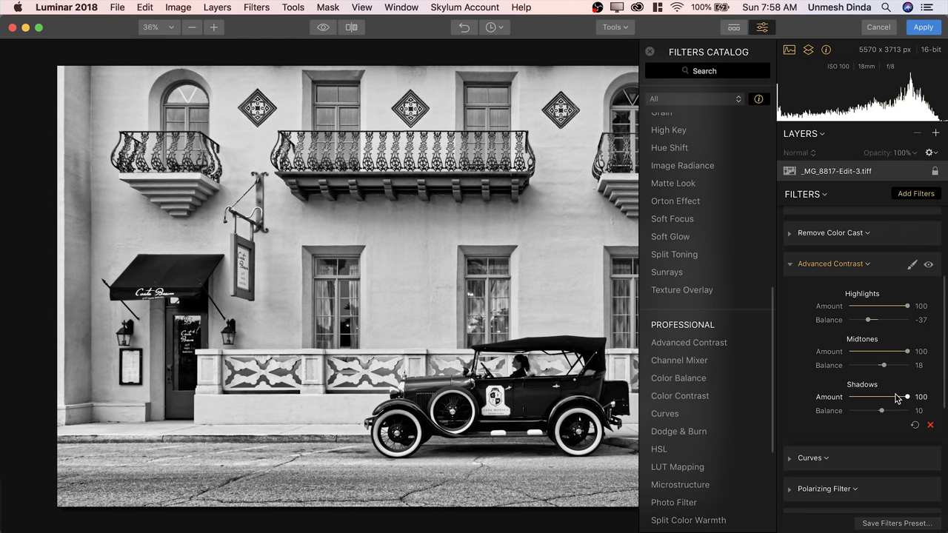
mouse_move(904, 401)
left_mouse_down()
mouse_move(870, 399)
mouse_move(898, 398)
left_mouse_up()
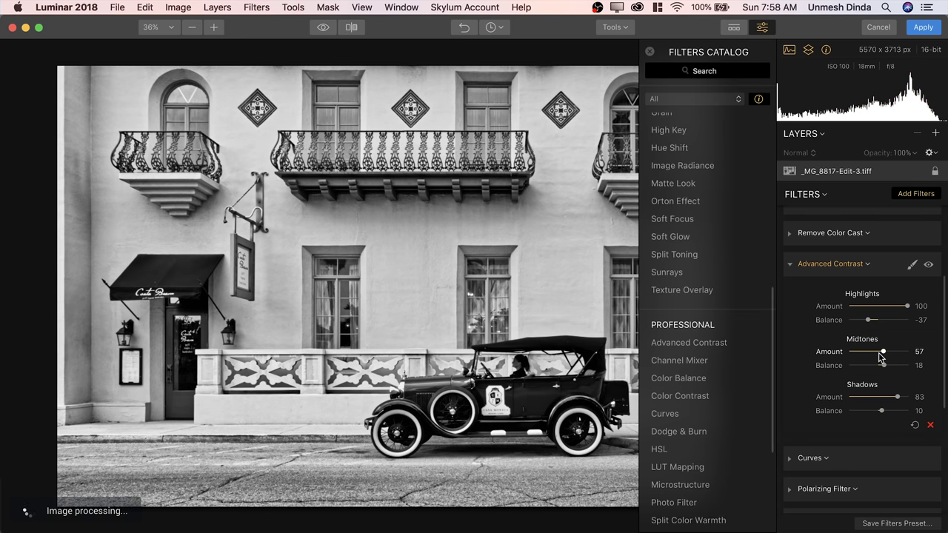
left_click_drag(880, 356, 894, 341)
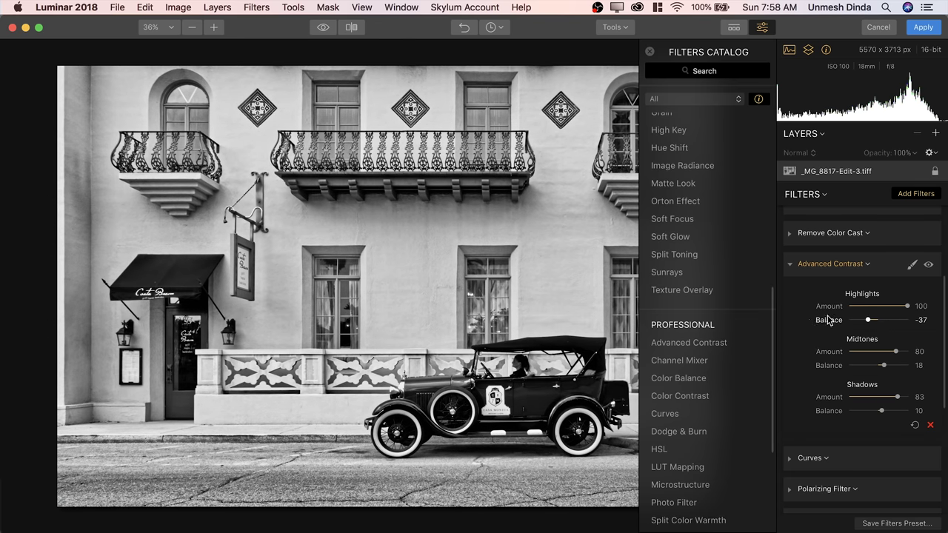
- Adjust the Shadows and Blacks in the Develop filter
scroll(789, 335, "up", 5)
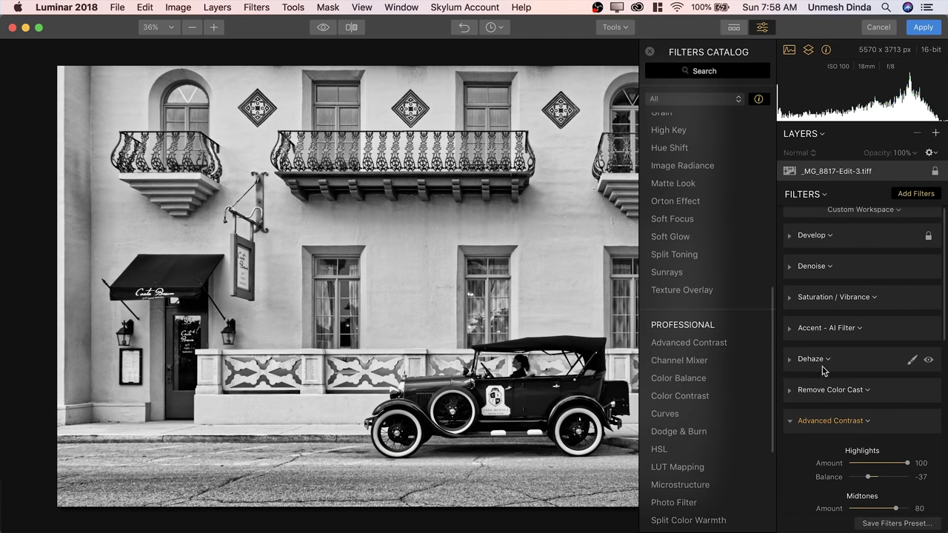
scroll(807, 375, "up", 1)
left_click(800, 238)
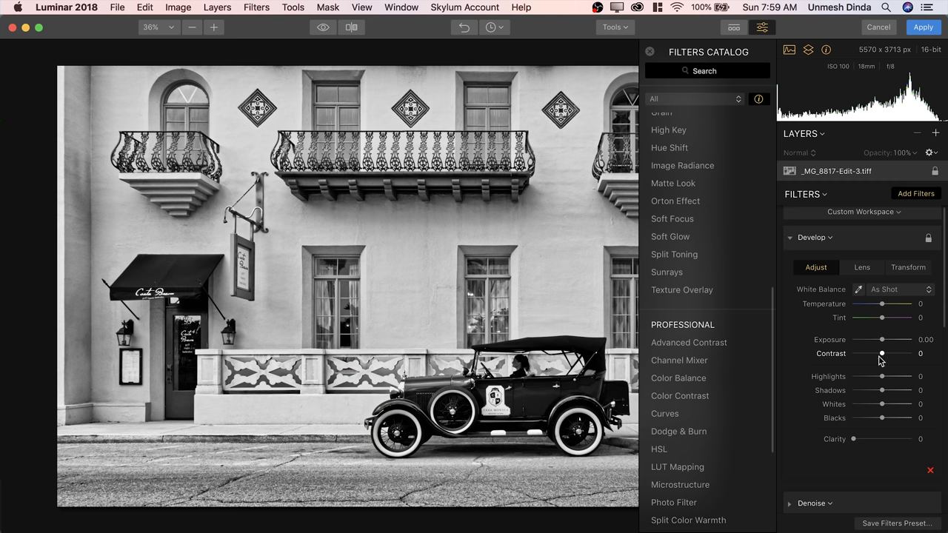
left_click_drag(882, 391, 877, 419)
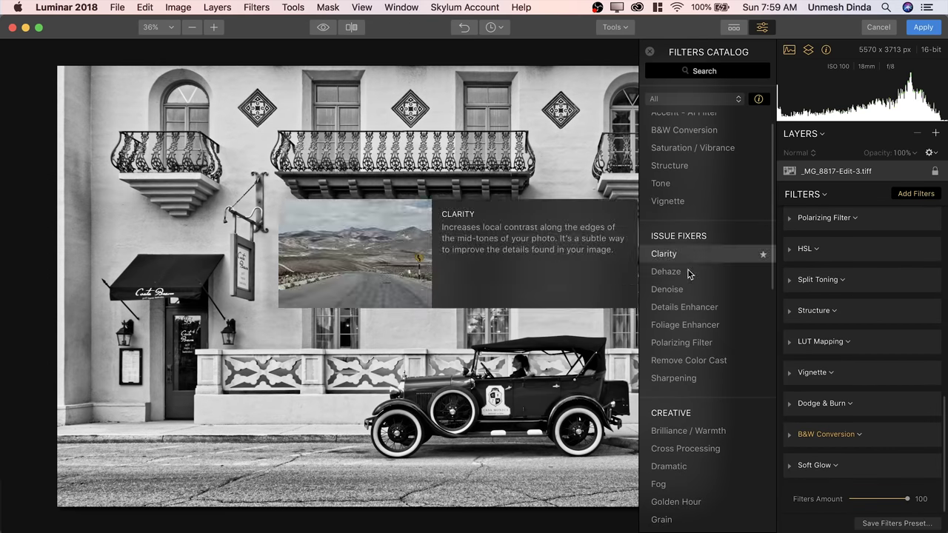
- Add the Microstructure filter and set its Amount to 37, checking the car's detail at 100% zoom
scroll(676, 351, "down", 2)
scroll(675, 351, "down", 5)
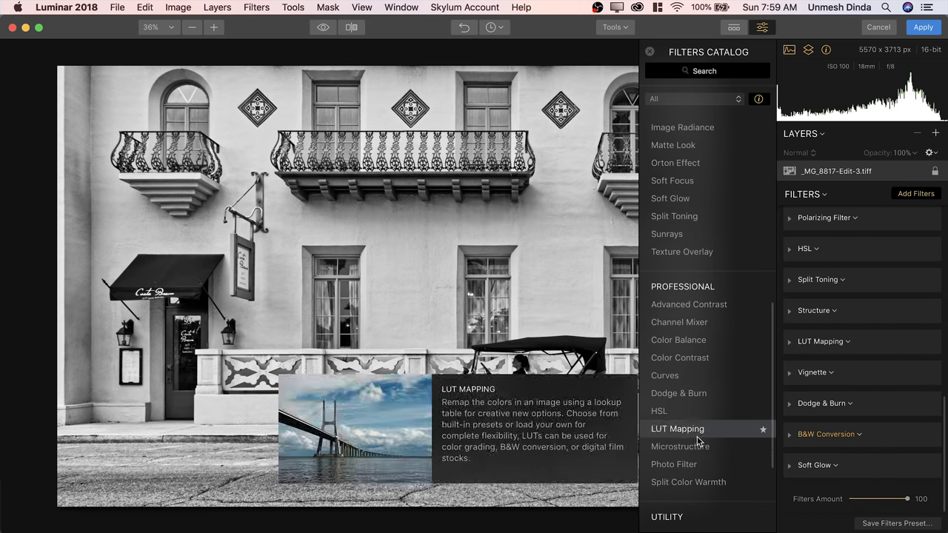
left_click(697, 448)
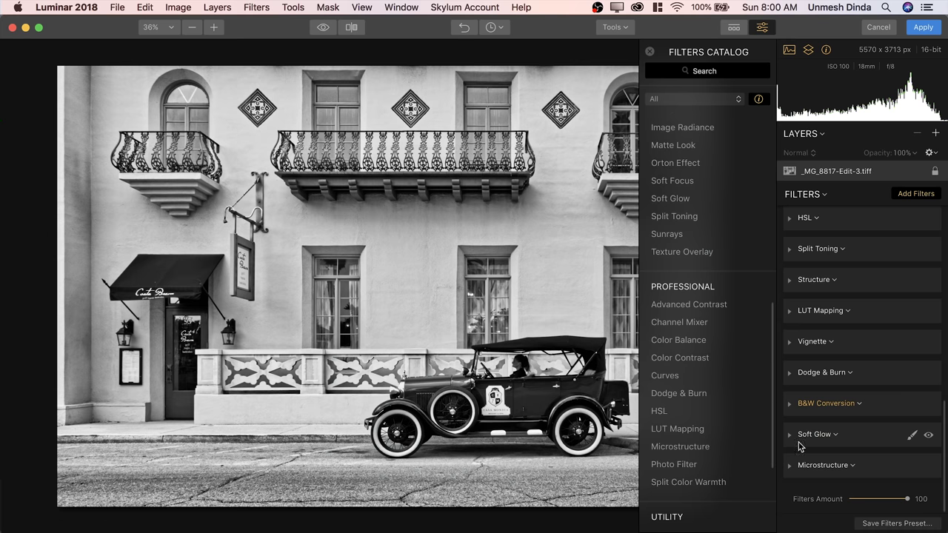
left_click(791, 466)
left_click(214, 26)
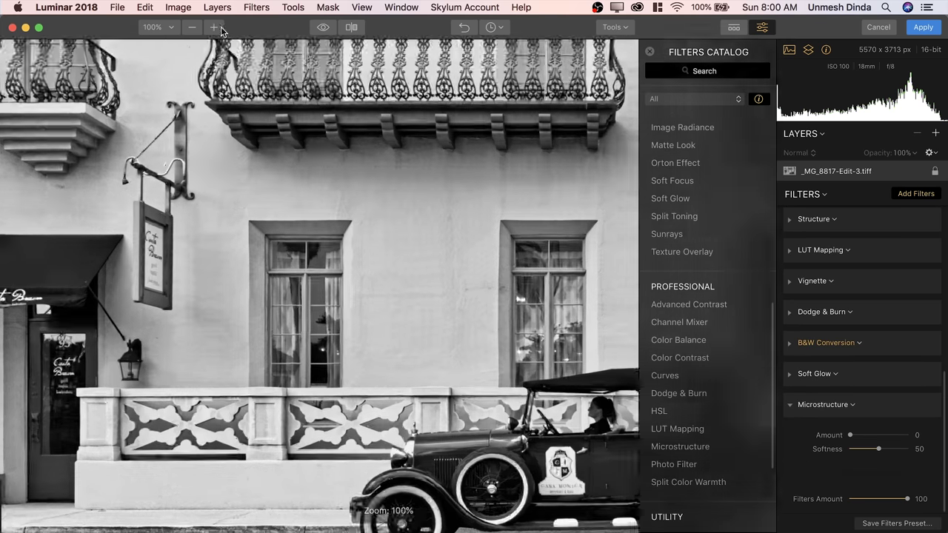
left_click_drag(432, 277, 163, 112)
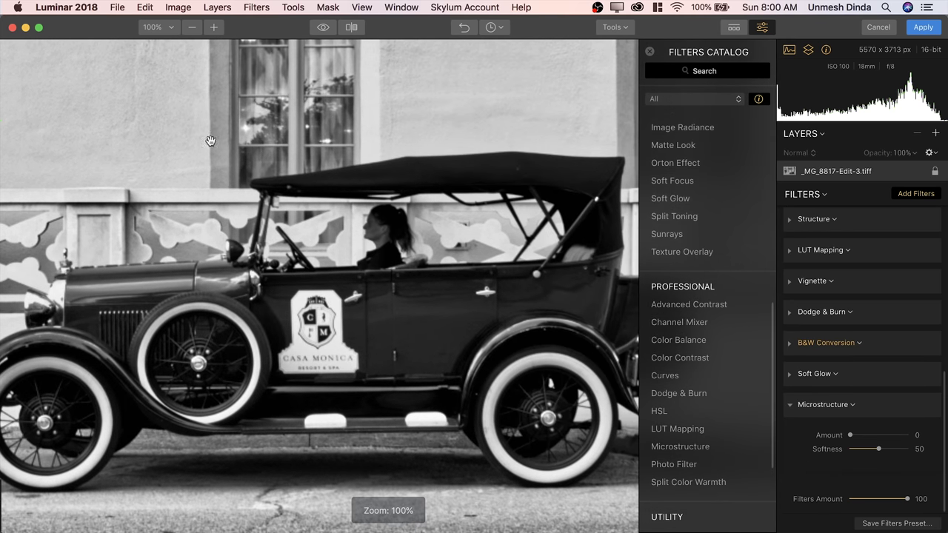
left_click_drag(853, 438, 873, 438)
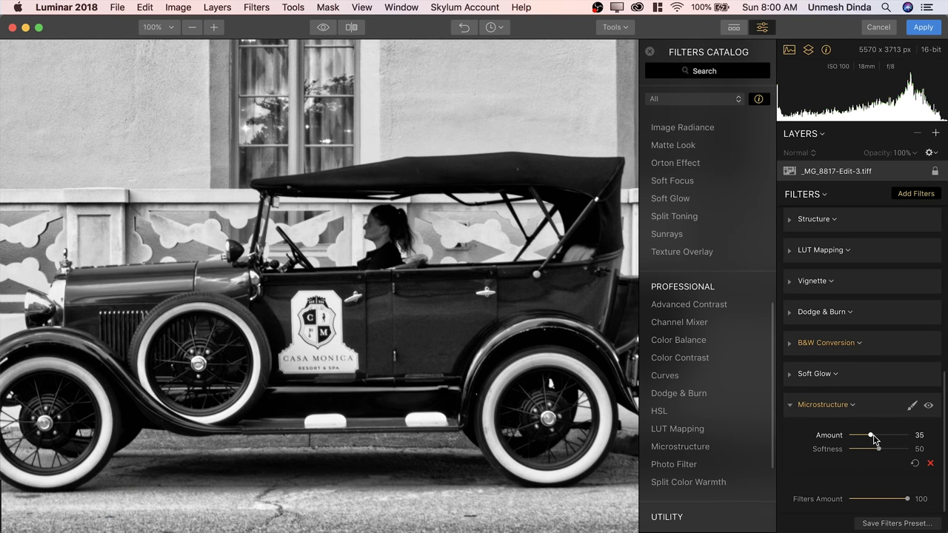
left_click(171, 27)
left_click(170, 42)
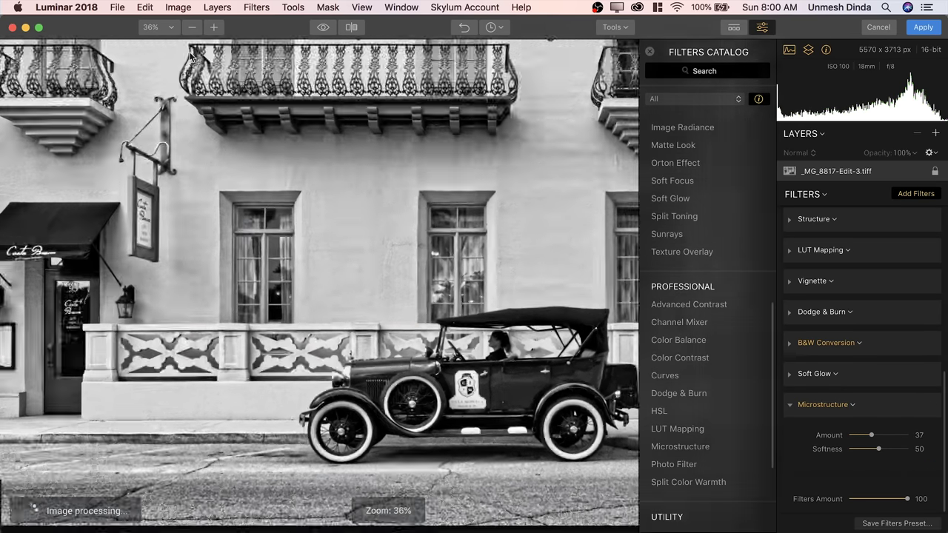
- Set the Microstructure filter's Amount to 75 and Softness to 40
left_click_drag(871, 435, 911, 435)
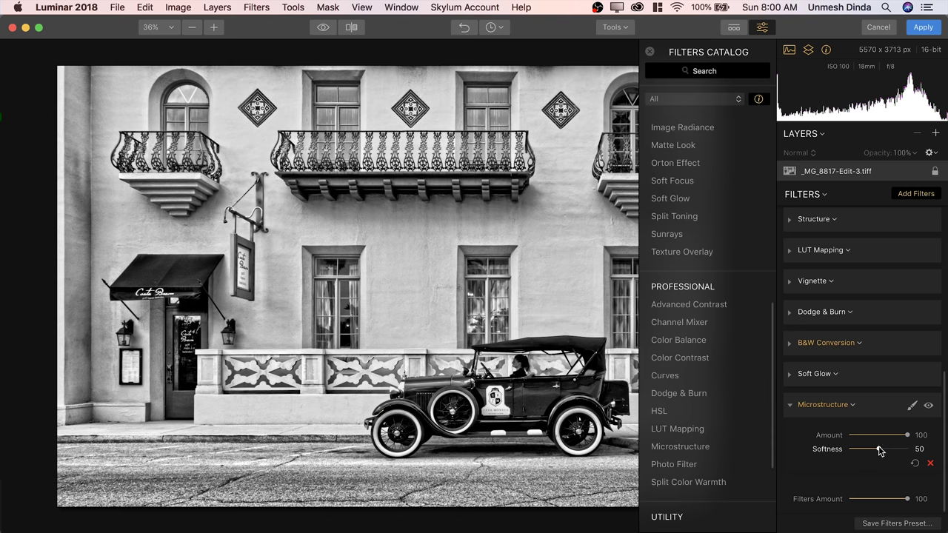
left_click_drag(880, 451, 866, 452)
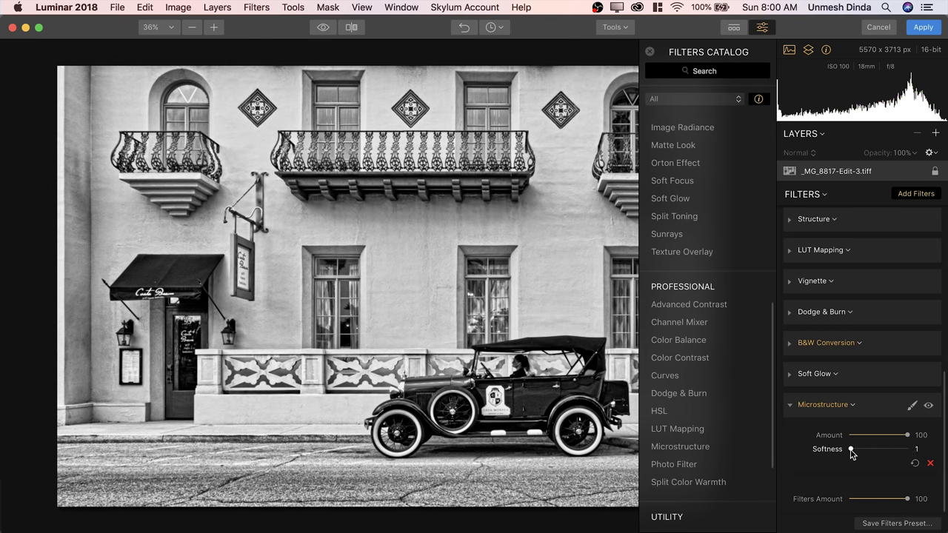
mouse_move(872, 452)
left_mouse_down()
mouse_move(914, 447)
mouse_move(874, 449)
left_mouse_up()
double_click(901, 439)
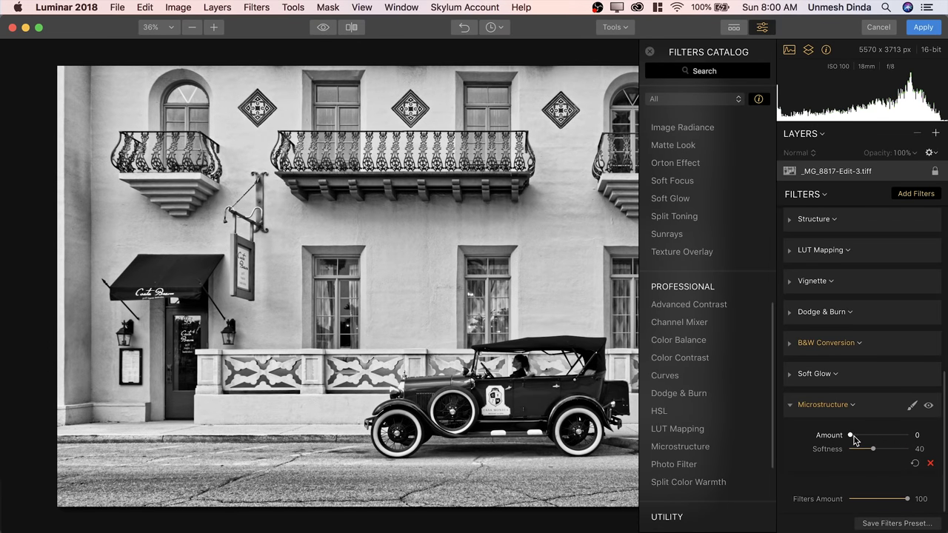
left_click_drag(870, 438, 900, 433)
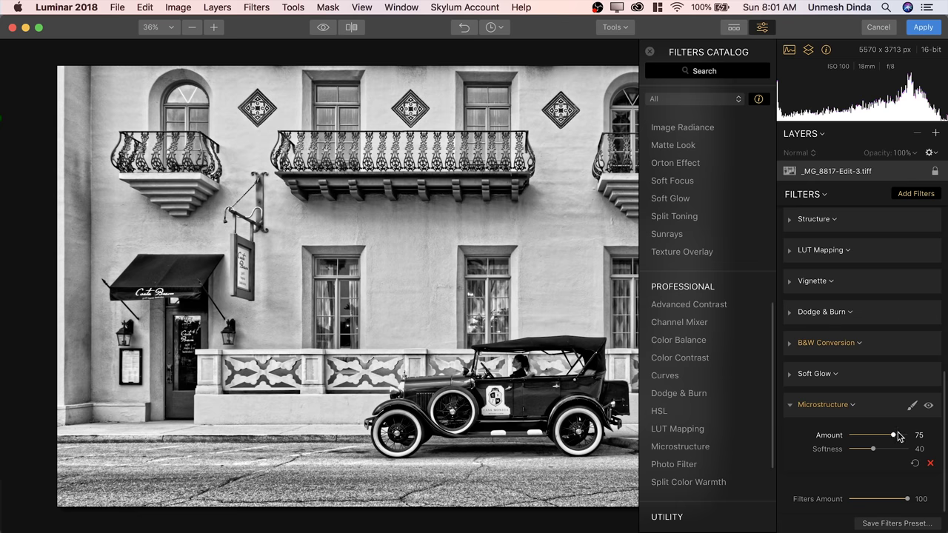
- Compare the photo with Microstructure off and on, and then the whole edit against the original image
left_click(929, 407)
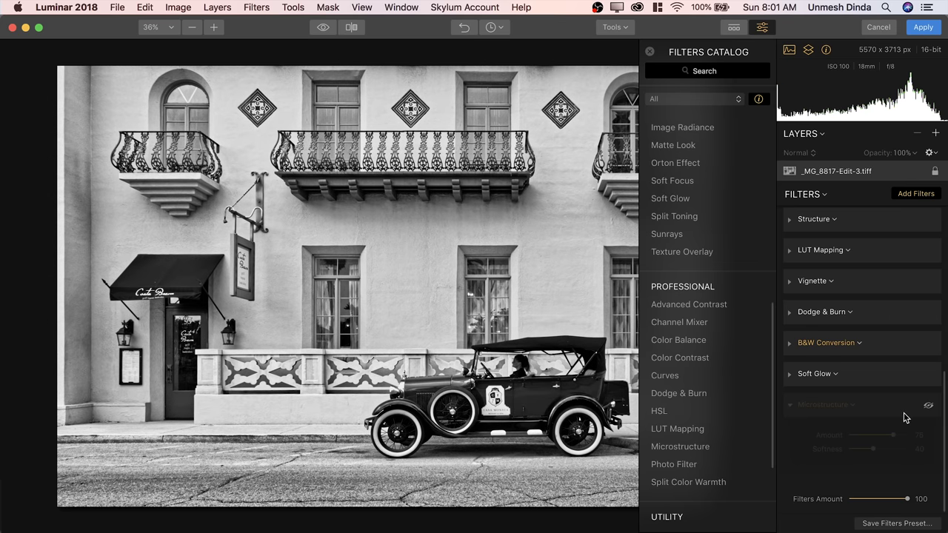
left_click(929, 407)
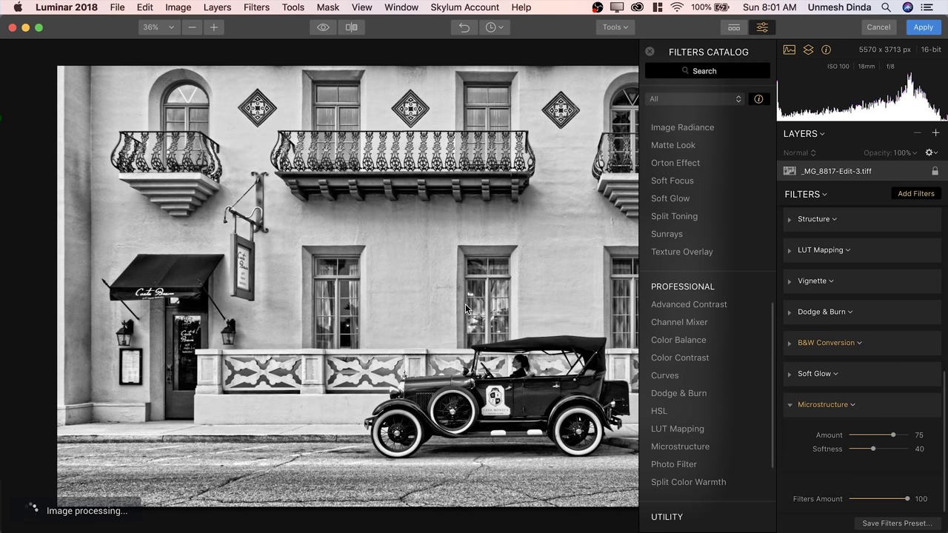
left_click(323, 28)
left_click(323, 28)
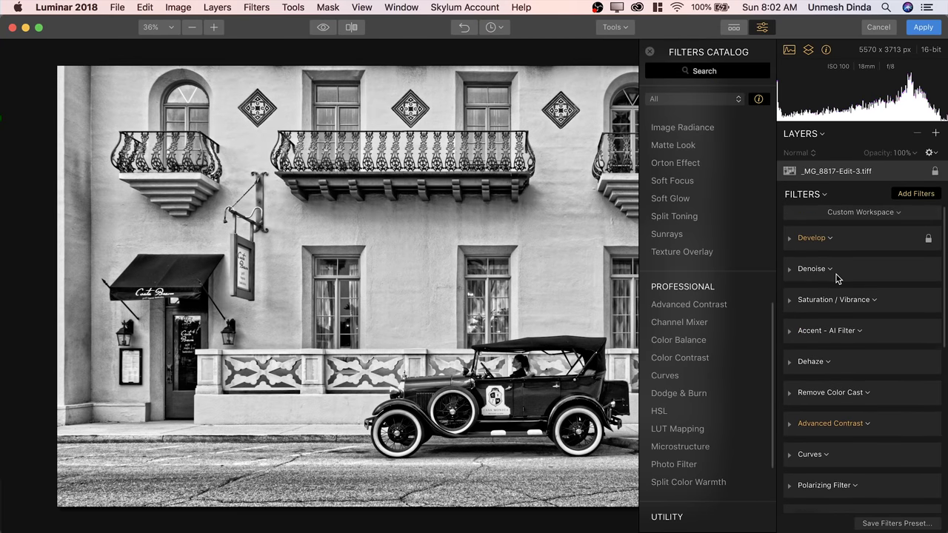
- Raise the Boost in the Accent - AI Filter to a moderate level
scroll(829, 319, "down", 1)
left_click(791, 328)
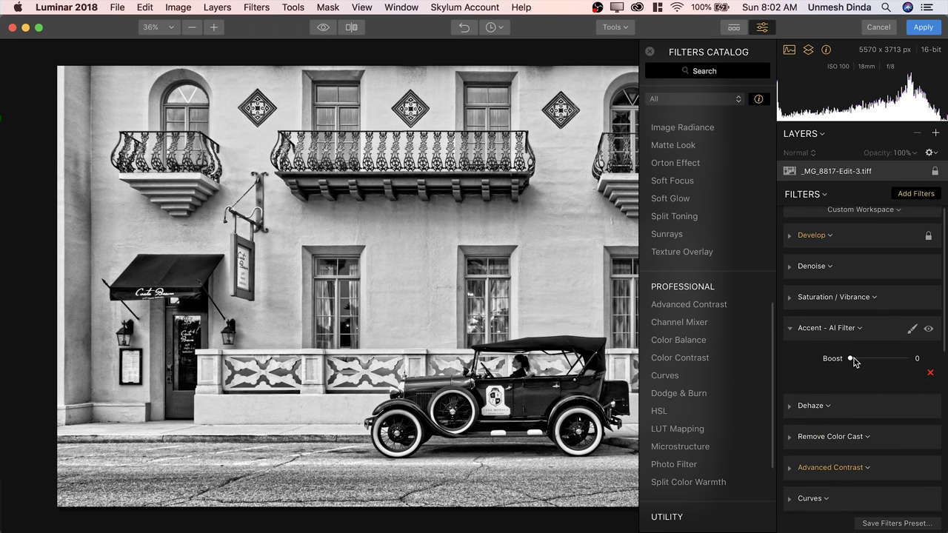
left_click_drag(871, 362, 906, 364)
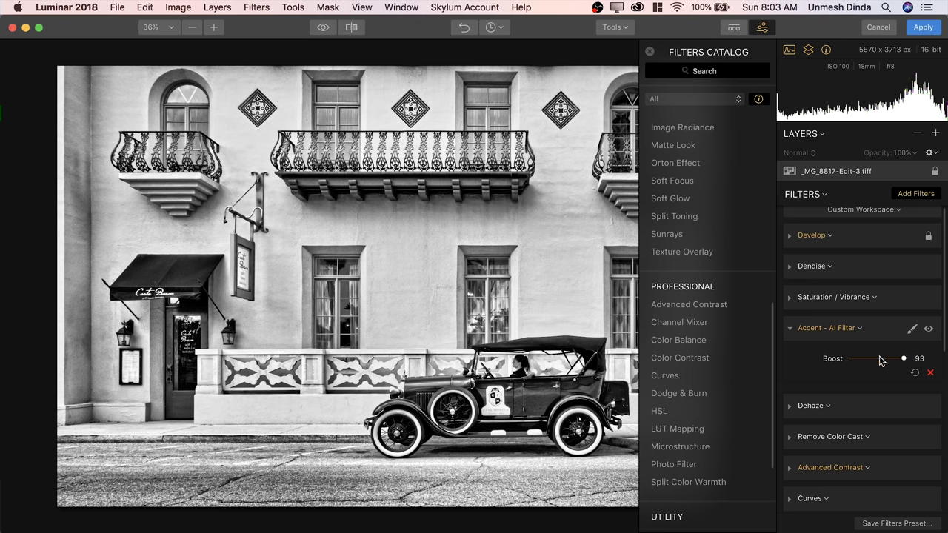
left_click_drag(849, 360, 888, 365)
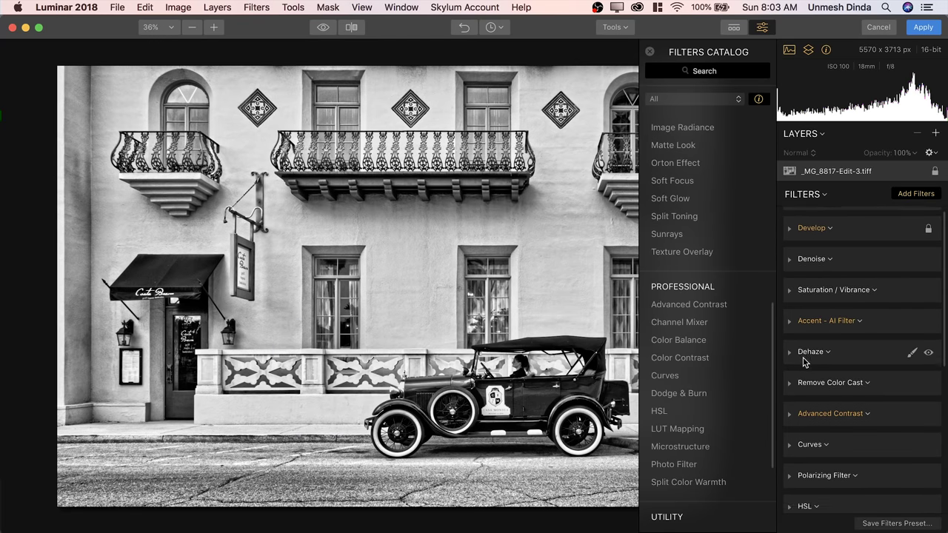
- Darken the edges with a post-crop Vignette of Amount -77 and Feather 100, centred on the wall just above the car
scroll(803, 362, "down", 5)
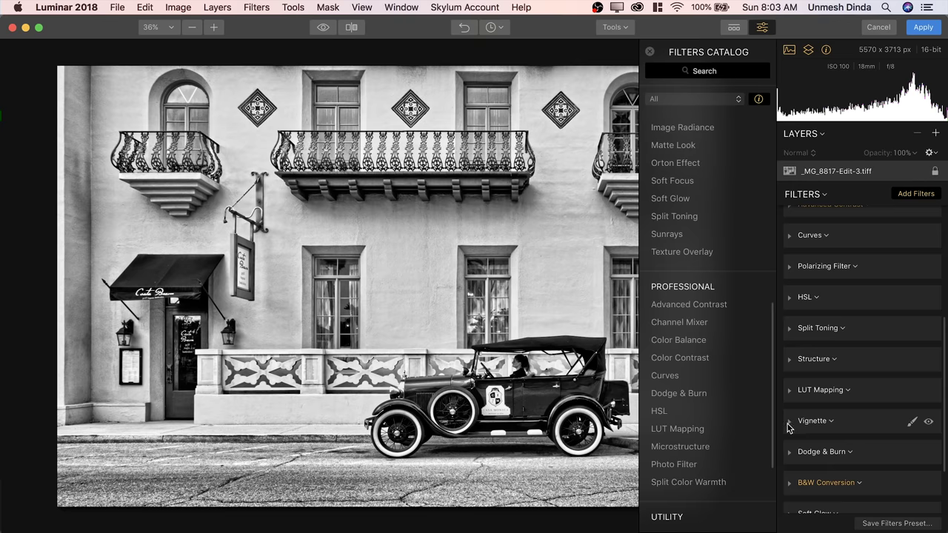
left_click(793, 423)
left_click_drag(882, 386, 860, 389)
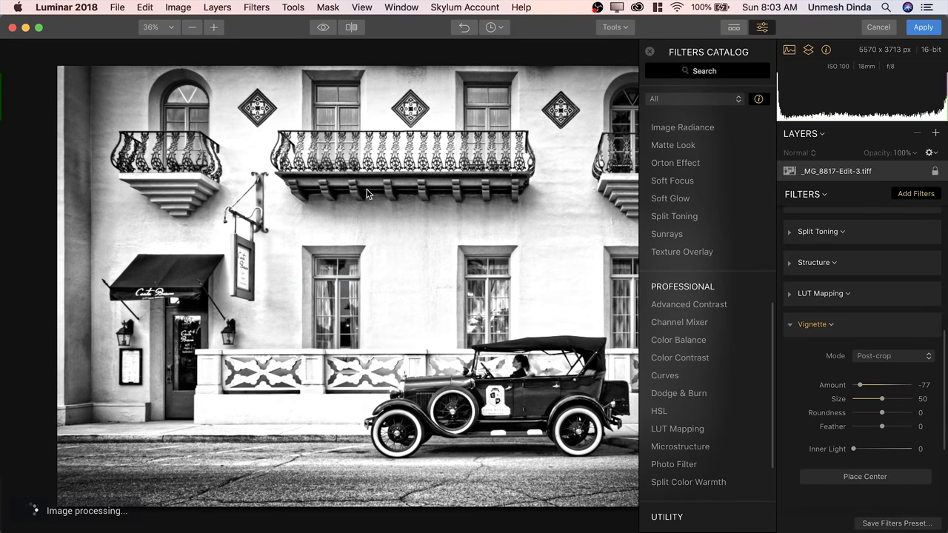
left_click(842, 478)
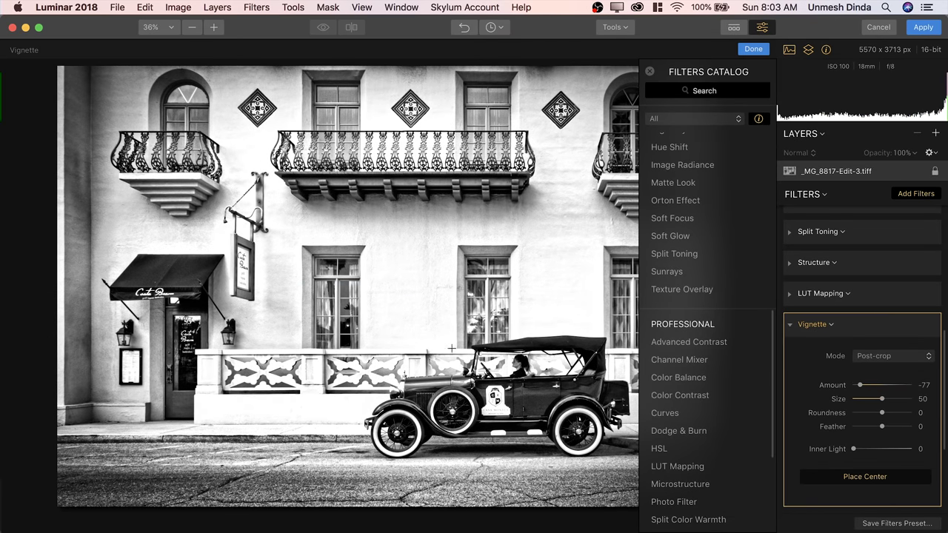
left_click(434, 306)
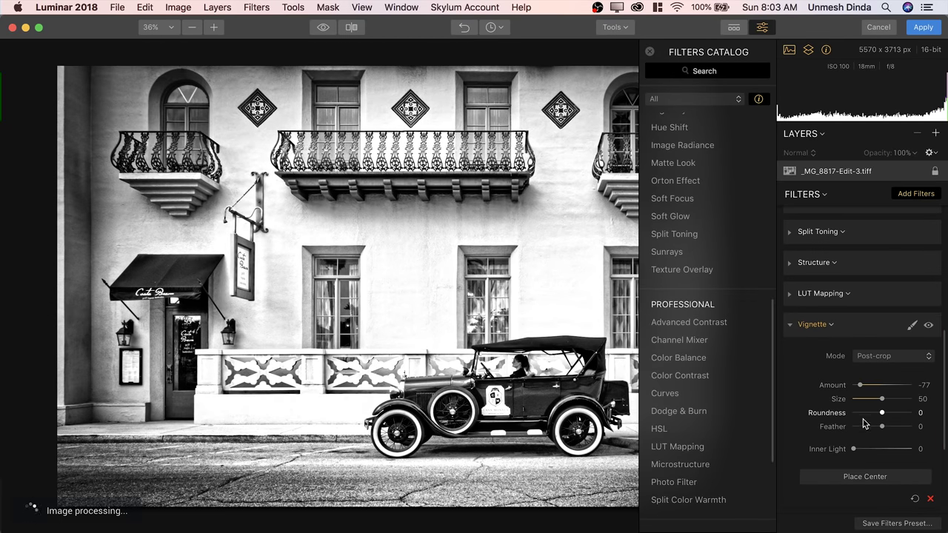
left_click_drag(881, 426, 913, 426)
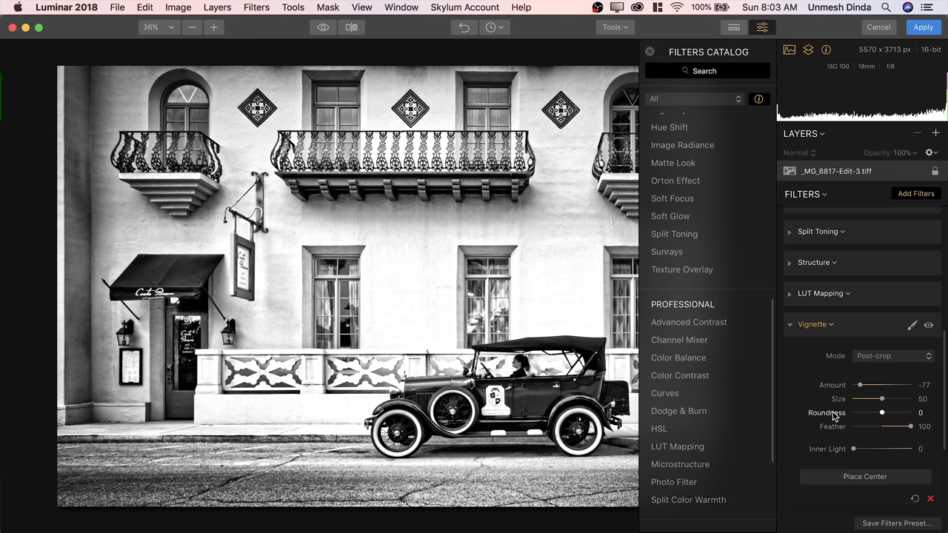
left_click(791, 328)
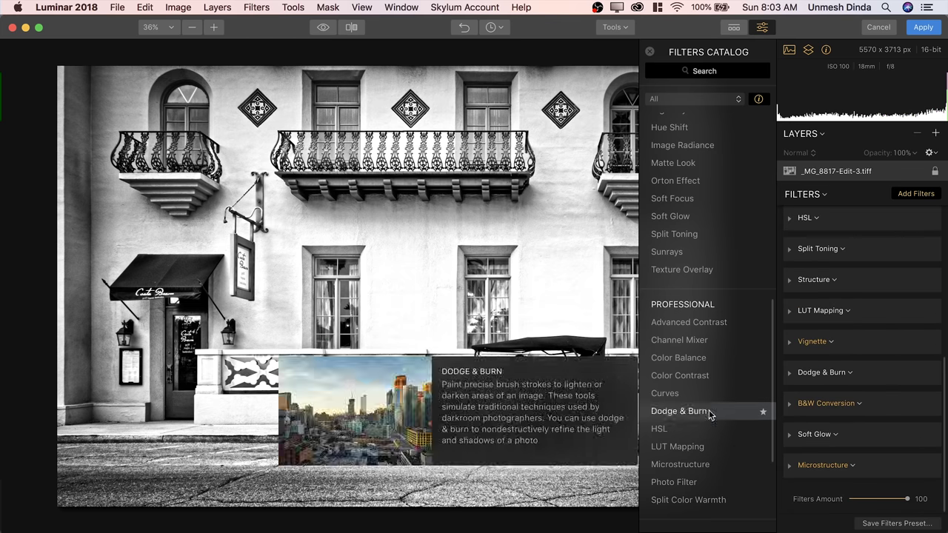
- Check the B&W Conversion settings and lower the Highlights in the Develop filter to tone down the bright wall
scroll(808, 283, "up", 10)
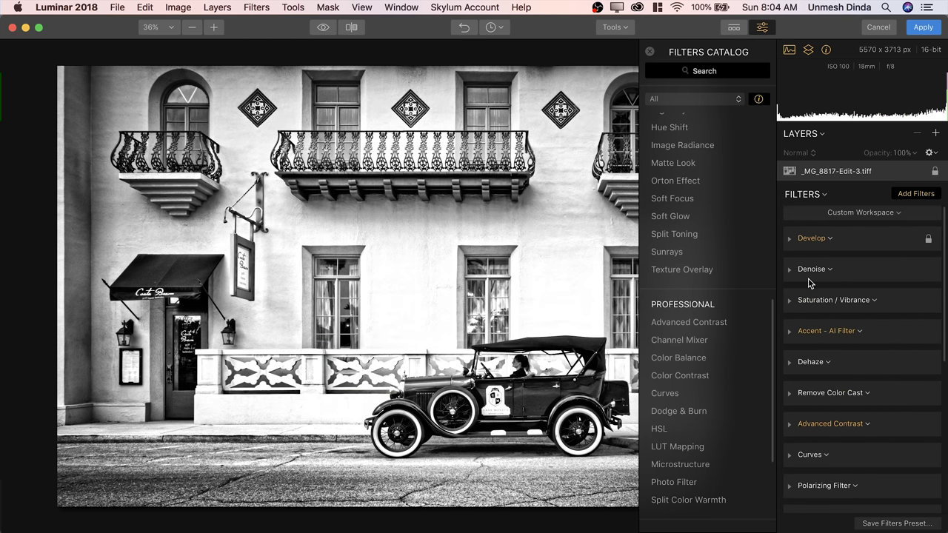
scroll(836, 364, "down", 10)
left_click(791, 401)
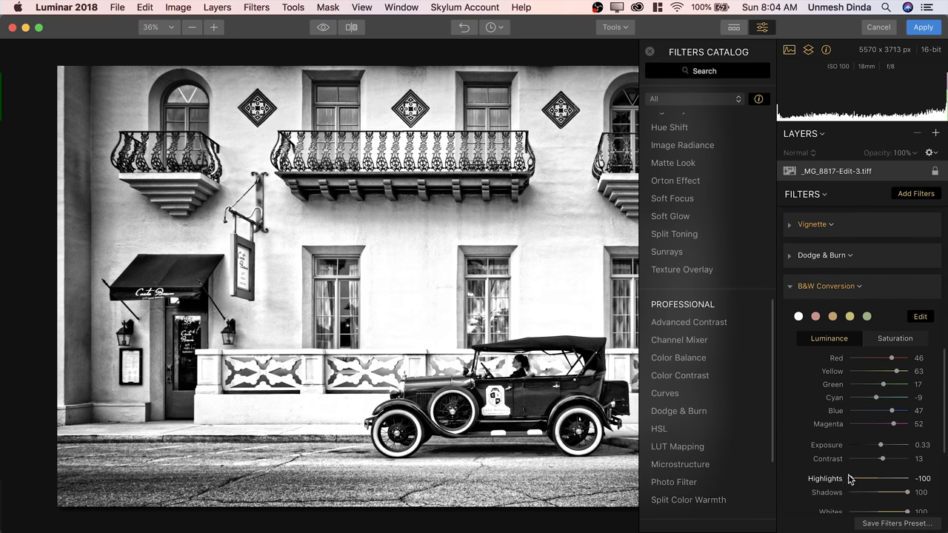
scroll(809, 408, "up", 10)
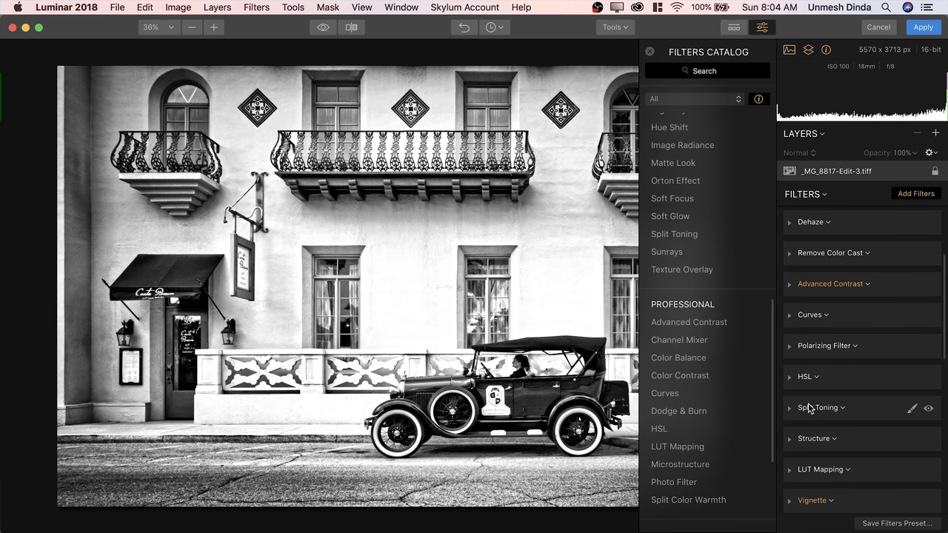
left_click(798, 230)
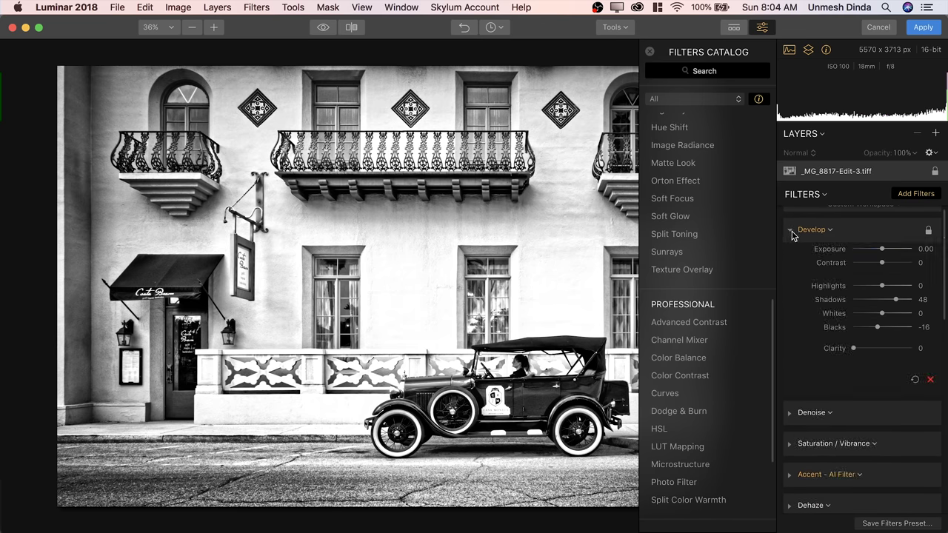
left_click_drag(881, 370, 822, 372)
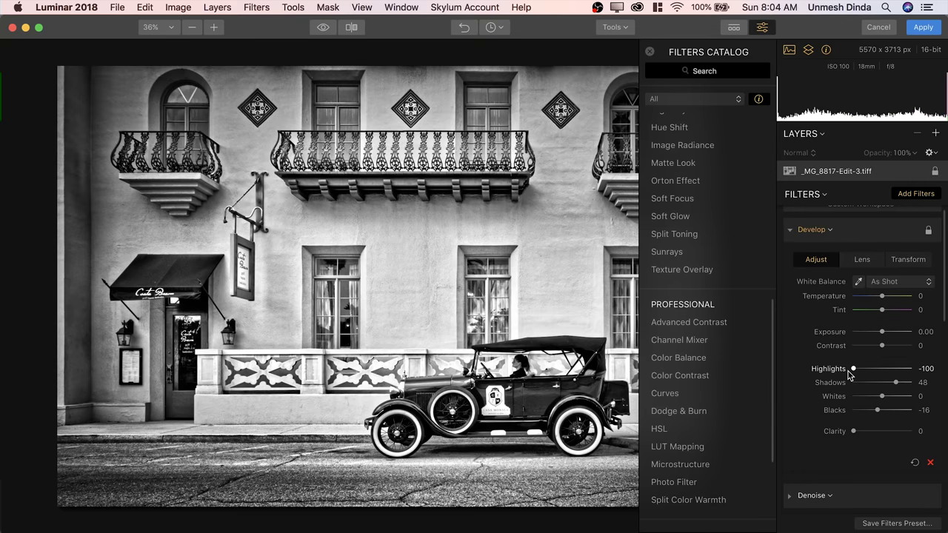
left_click_drag(860, 370, 865, 370)
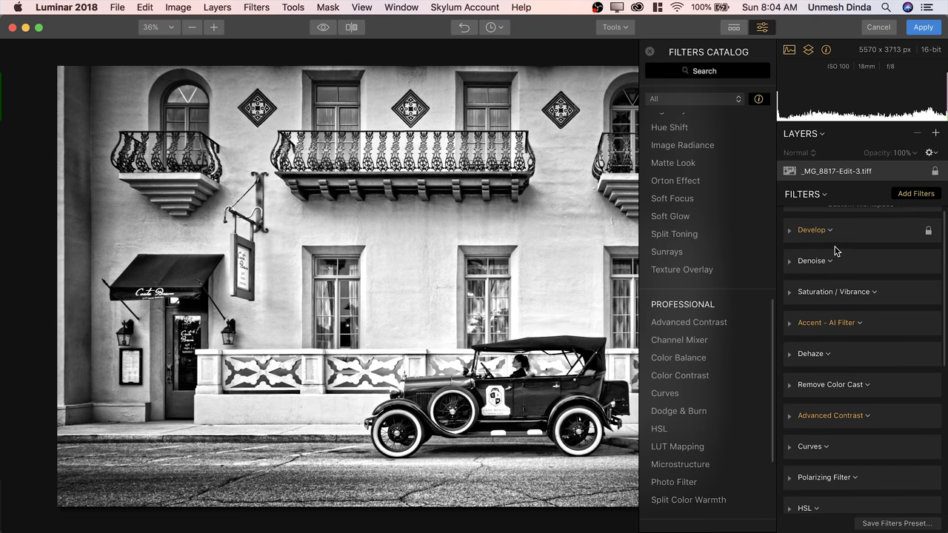
- Duplicate the _MG_8817-Edit-3.tiff layer and rasterize the copy
scroll(837, 251, "up", 1)
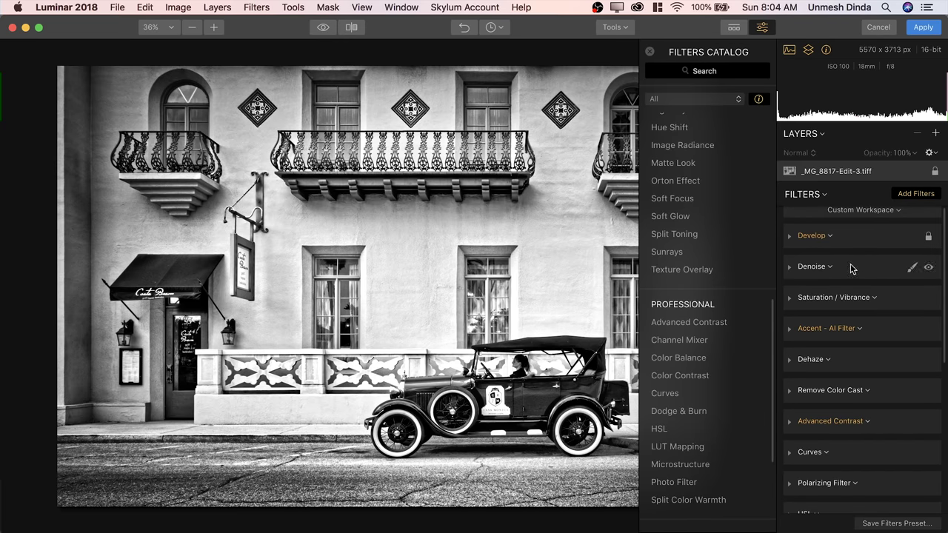
right_click(856, 176)
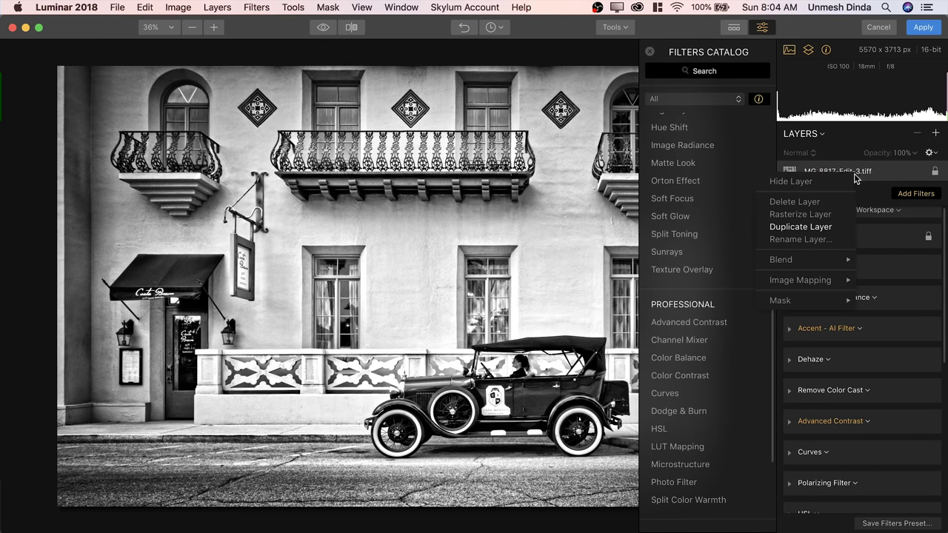
left_click(812, 227)
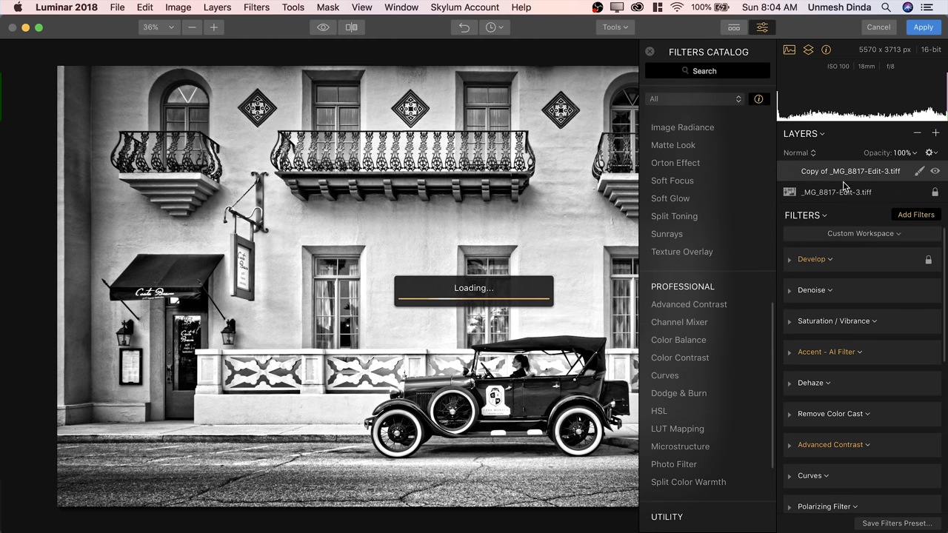
right_click(837, 172)
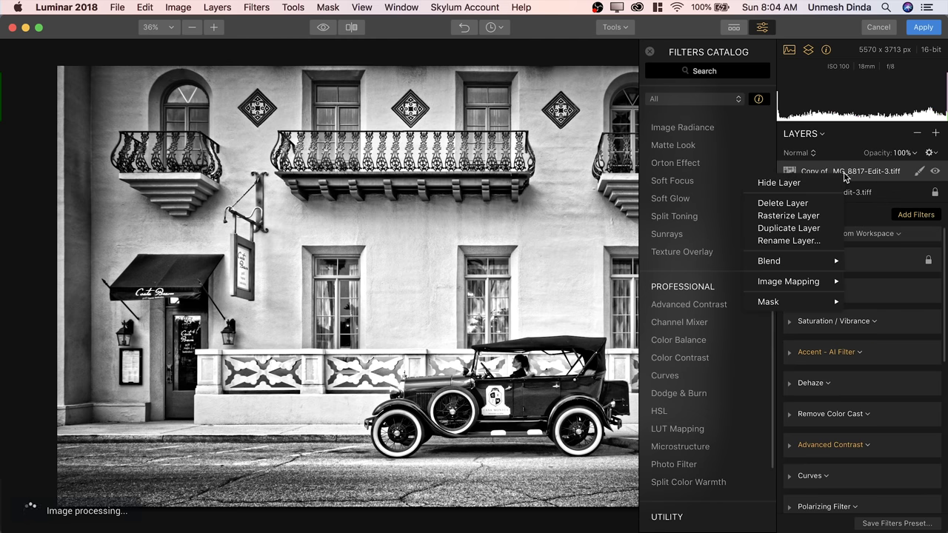
left_click(813, 216)
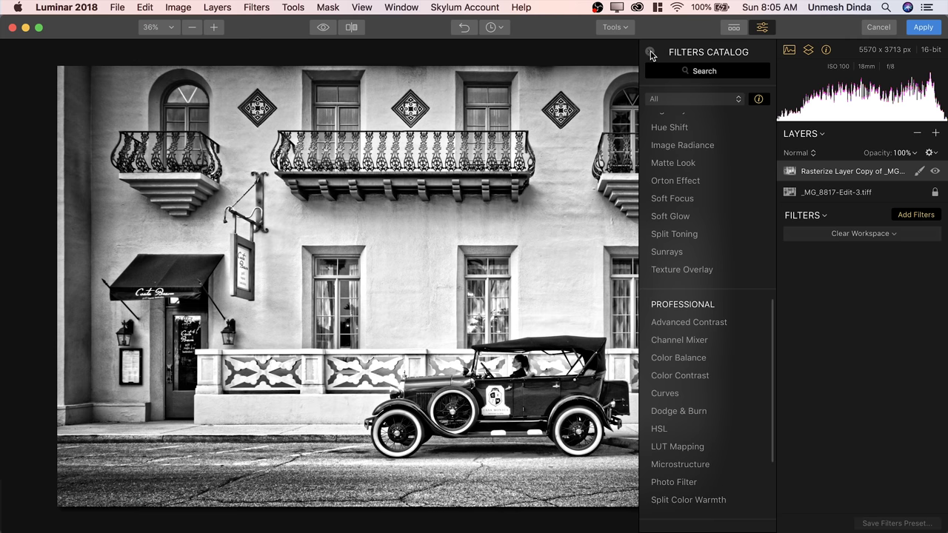
- Apply the 60's B&W preset from the Street category to the rasterized layer, with the filters catalog and presets hidden at the end
left_click(650, 54)
left_click(729, 30)
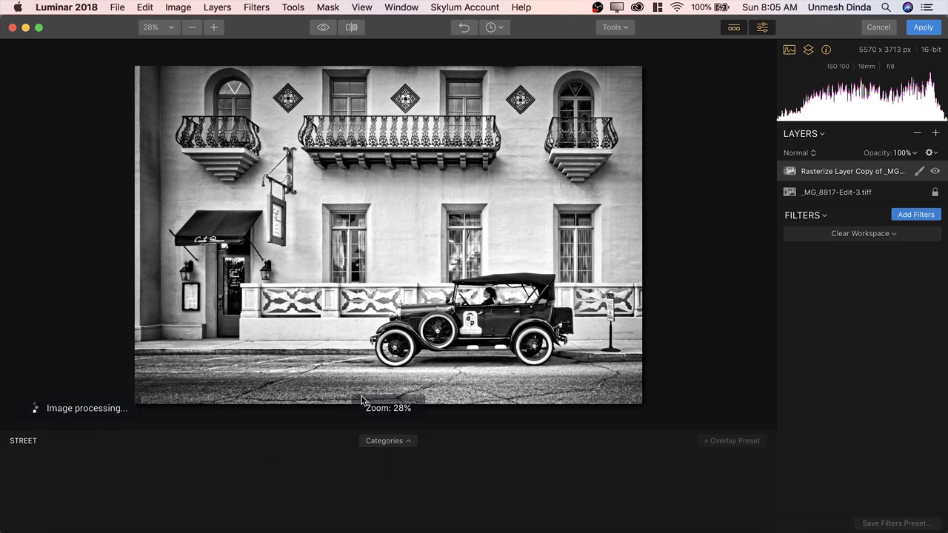
left_click(388, 441)
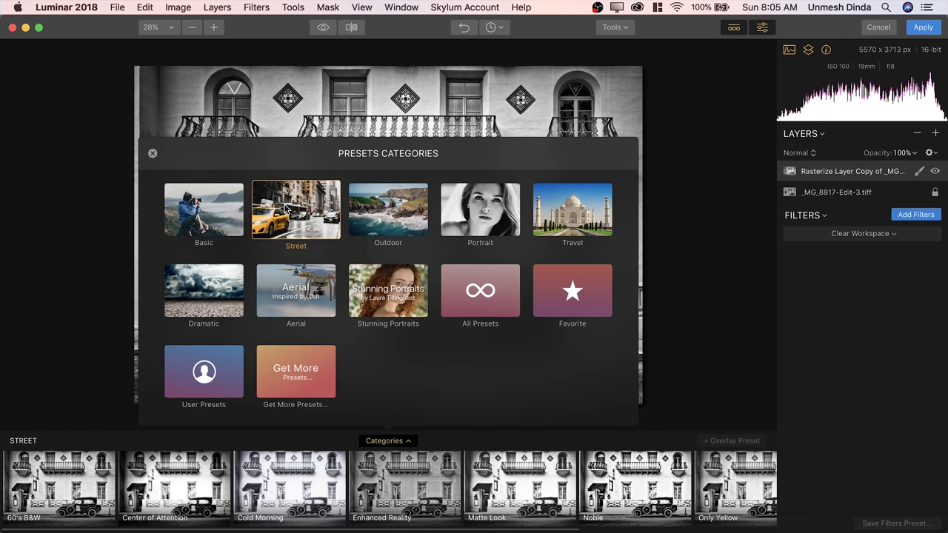
left_click(287, 212)
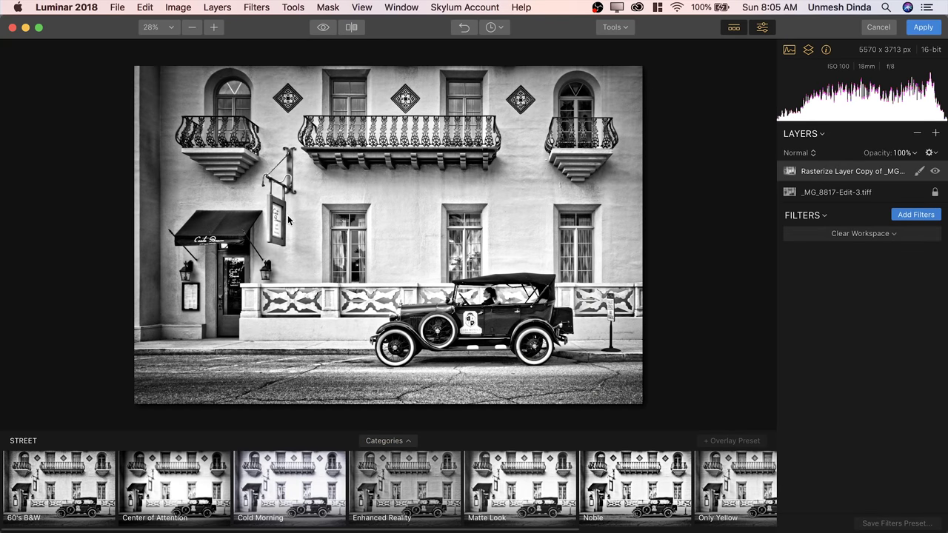
left_click(68, 477)
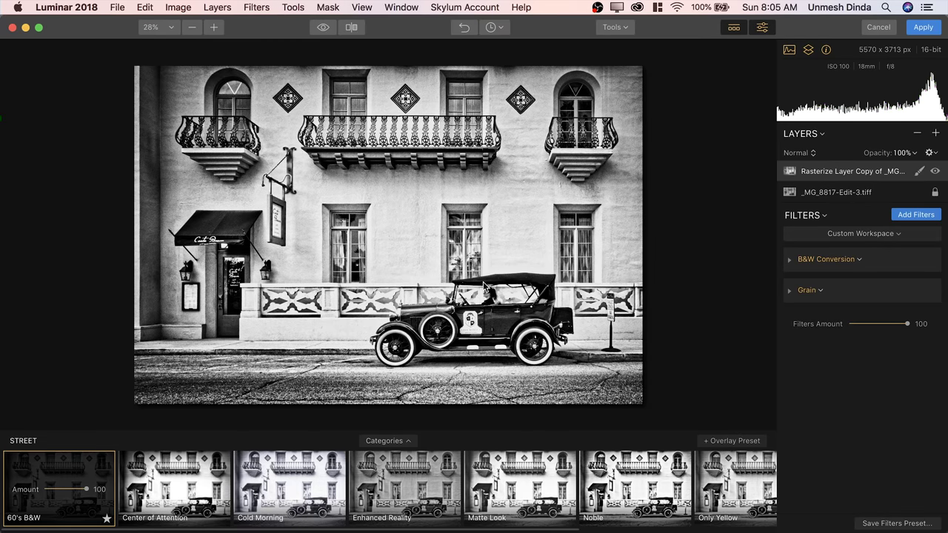
left_click(733, 29)
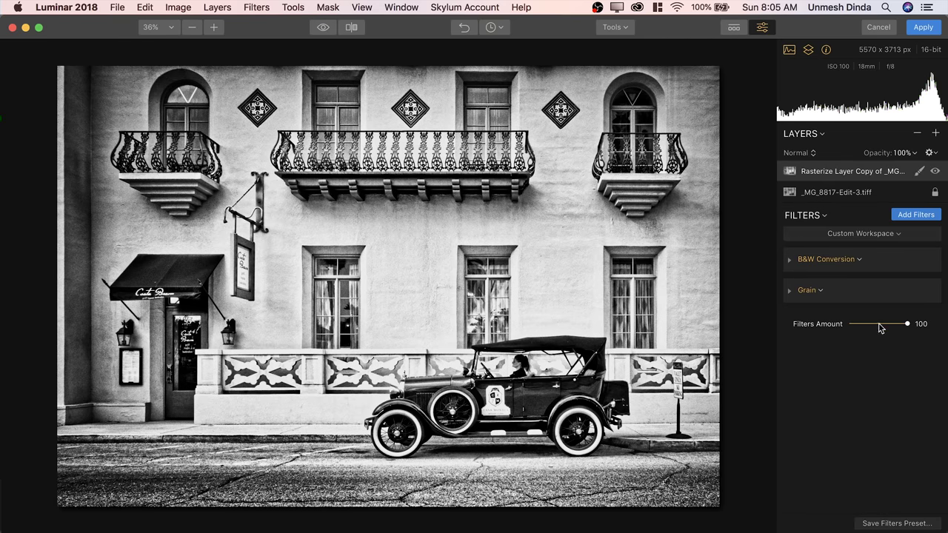
- Test the preset's strength at a Filters Amount of 32, return it to 100, and expand the B&W Conversion settings
left_click_drag(891, 327, 867, 327)
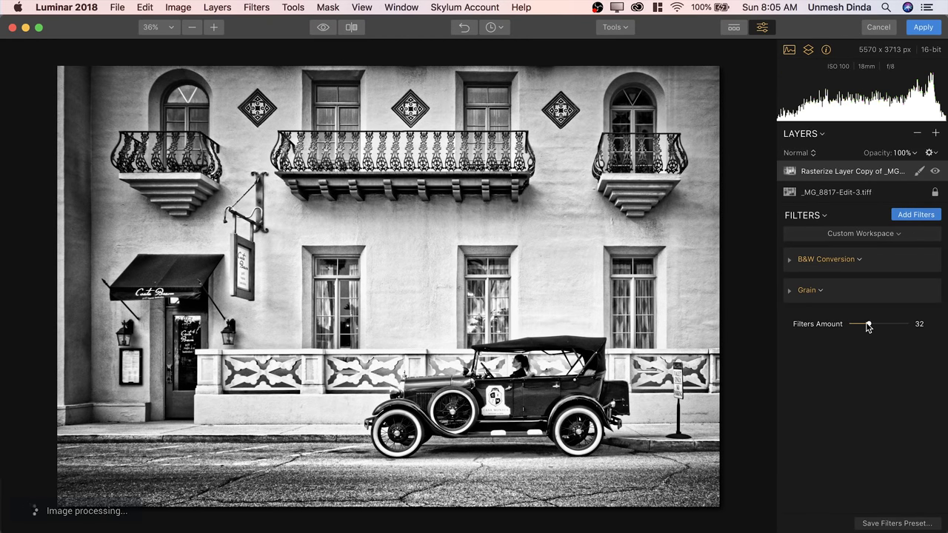
left_click_drag(867, 327, 919, 326)
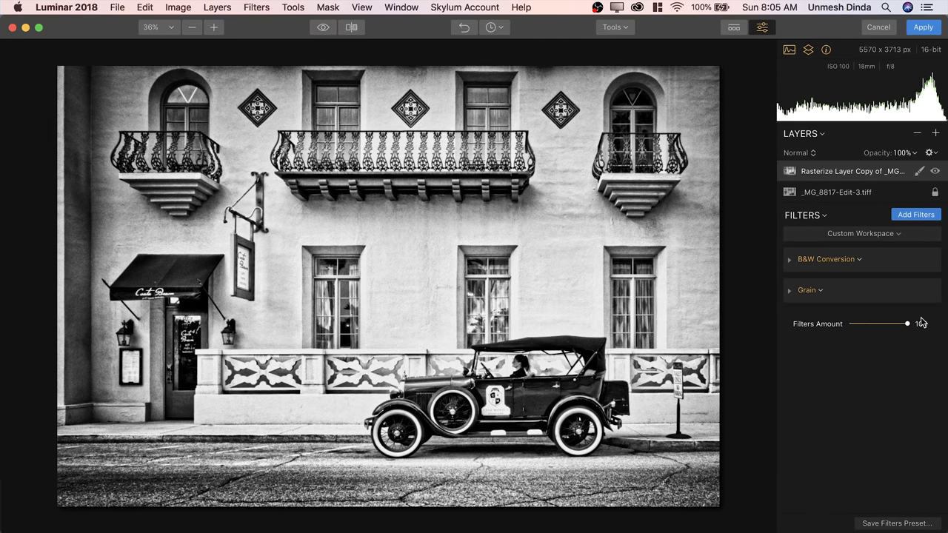
left_click(790, 261)
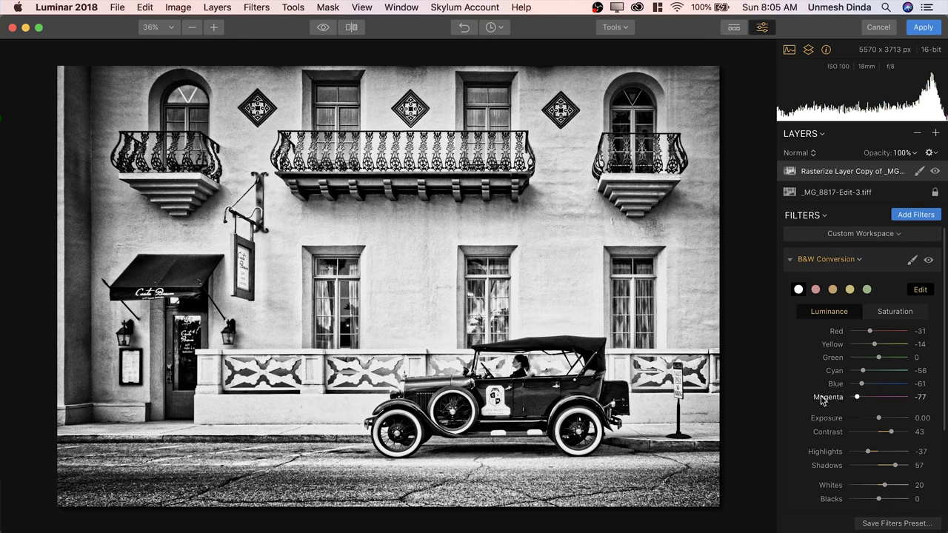
- Lower the B&W Conversion Highlights to -99 and reduce the Grain filter's Amount to 24
left_click_drag(869, 453, 848, 454)
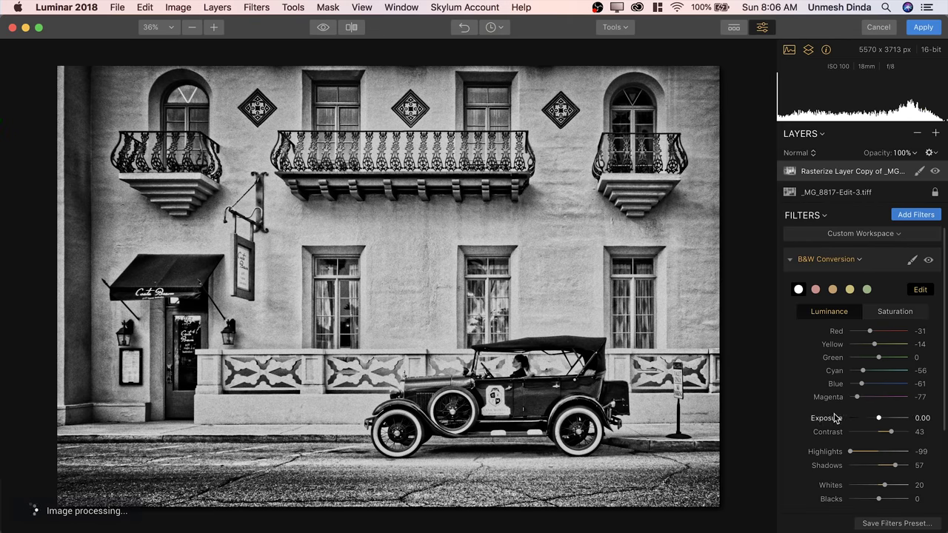
left_click(791, 260)
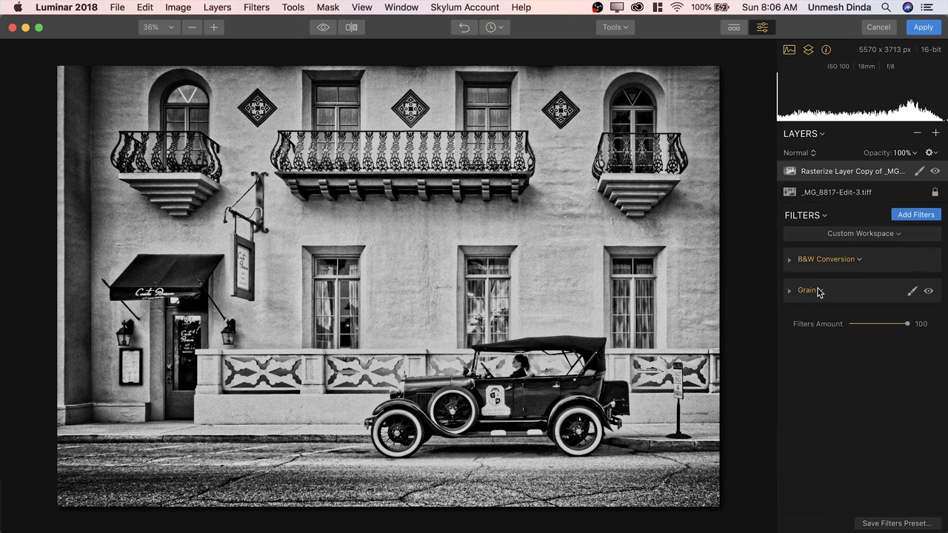
left_click(789, 291)
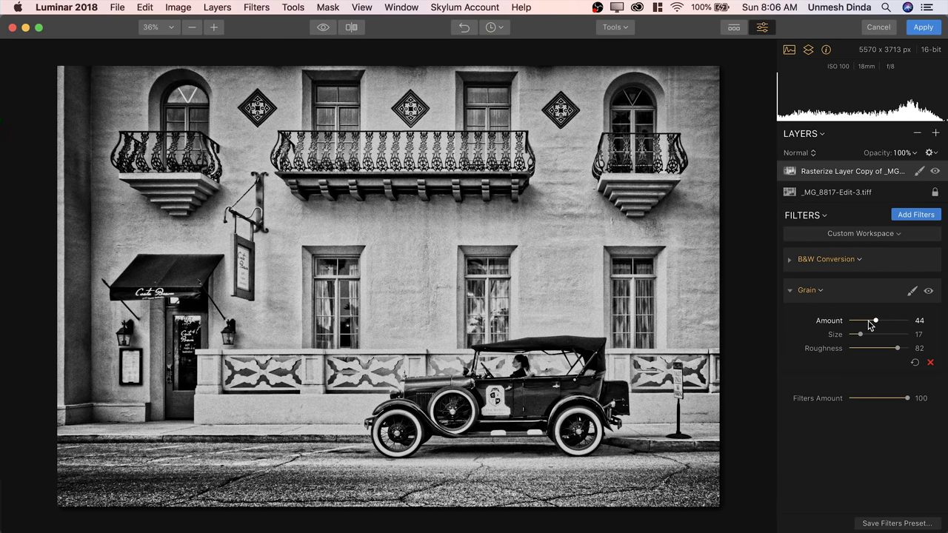
left_click_drag(876, 320, 863, 321)
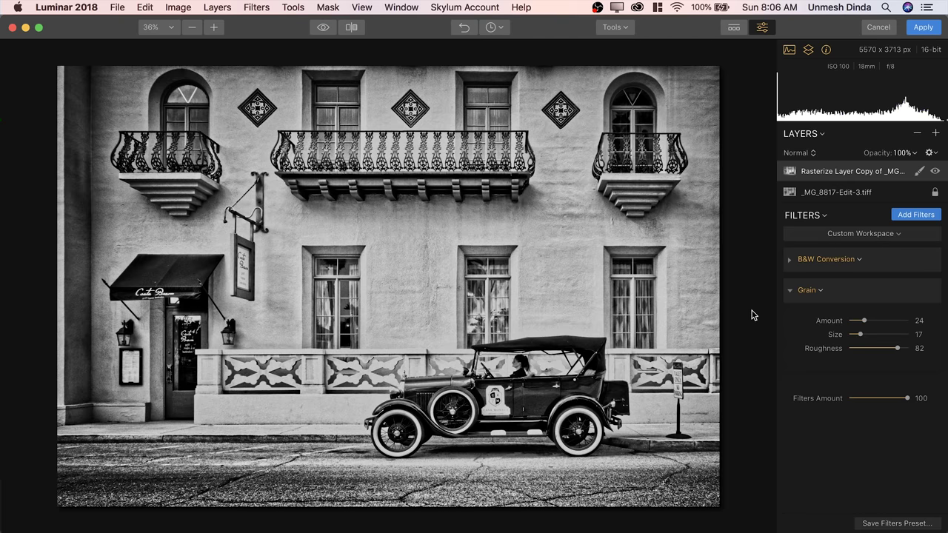
- Set the B&W Conversion Whites to 46 and Contrast to 20, comparing the image with its original in between
left_click(790, 259)
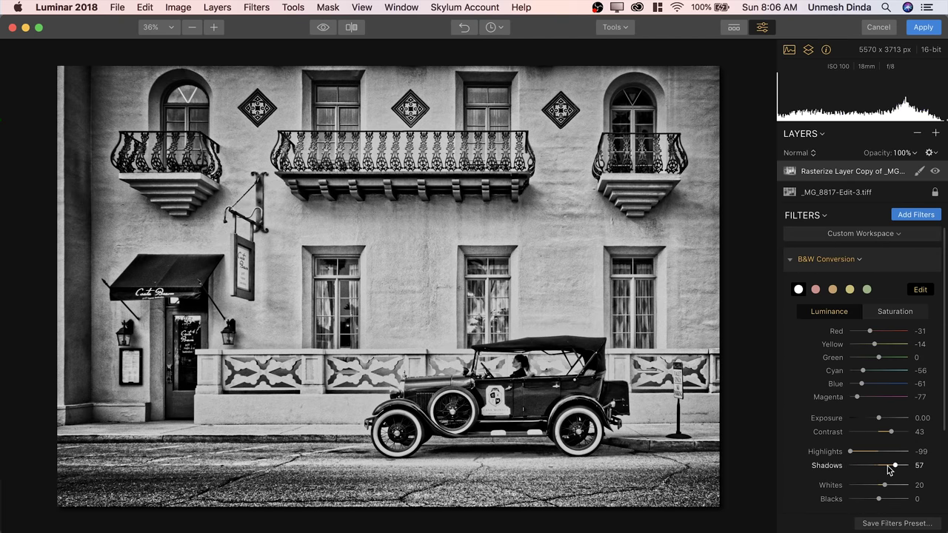
left_click_drag(884, 485, 892, 487)
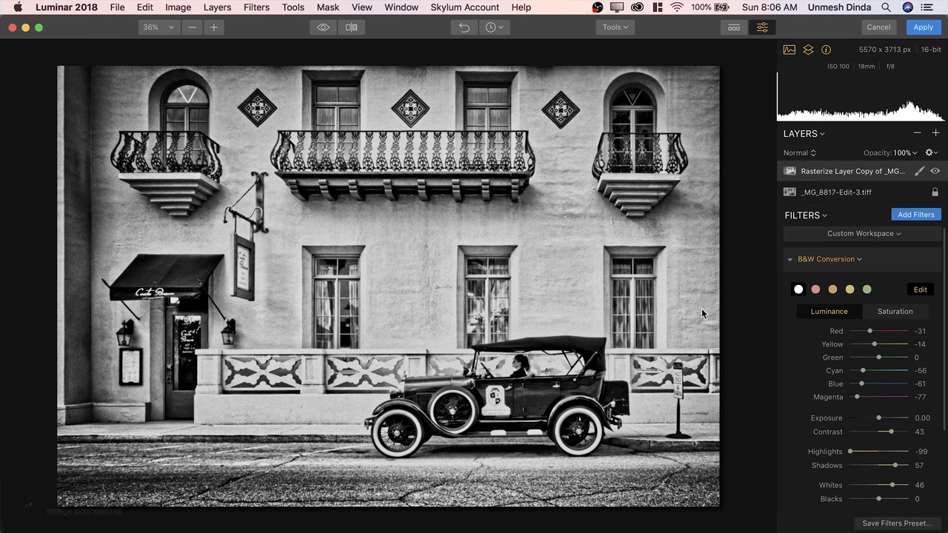
left_click(324, 33)
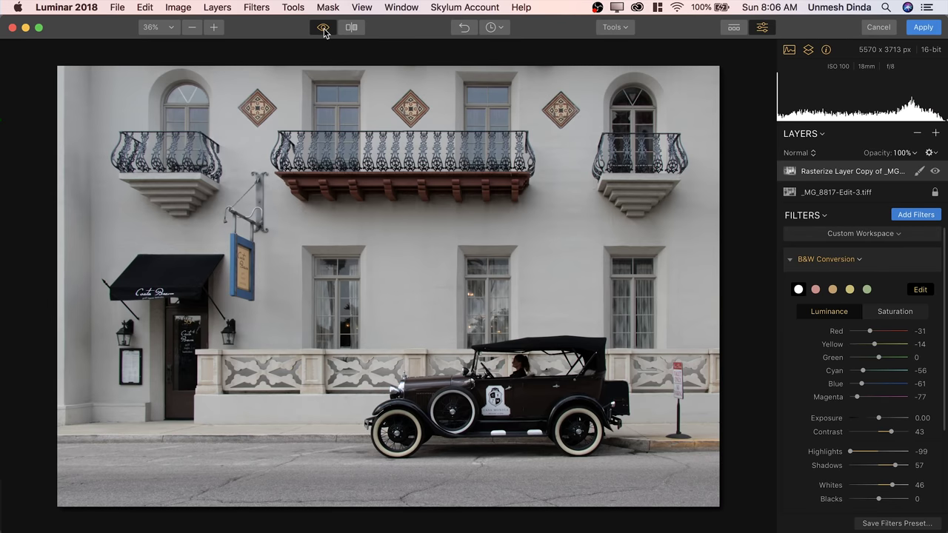
left_click(324, 32)
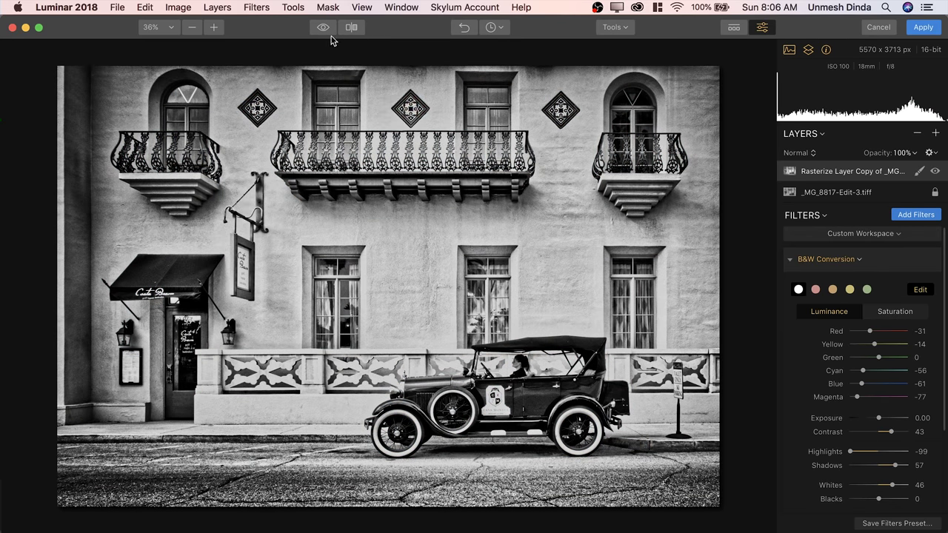
left_click_drag(891, 432, 885, 435)
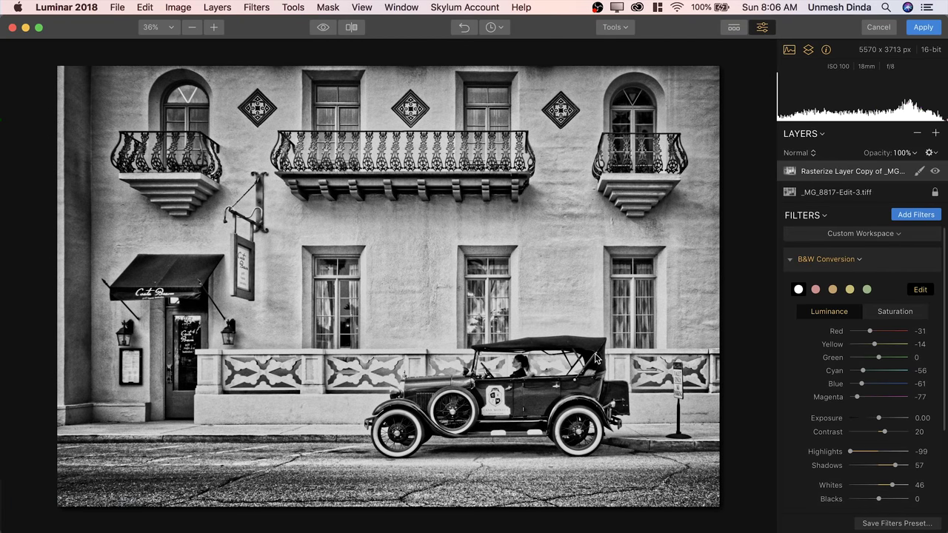
- Apply the Luminar edit, returning to Lightroom, and preview the black-and-white photo full screen
left_click(922, 27)
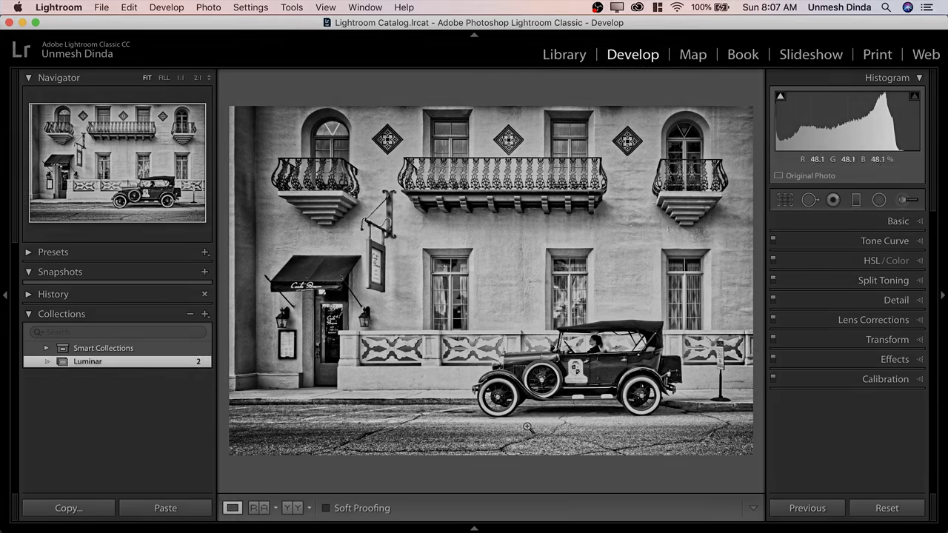
key("f")
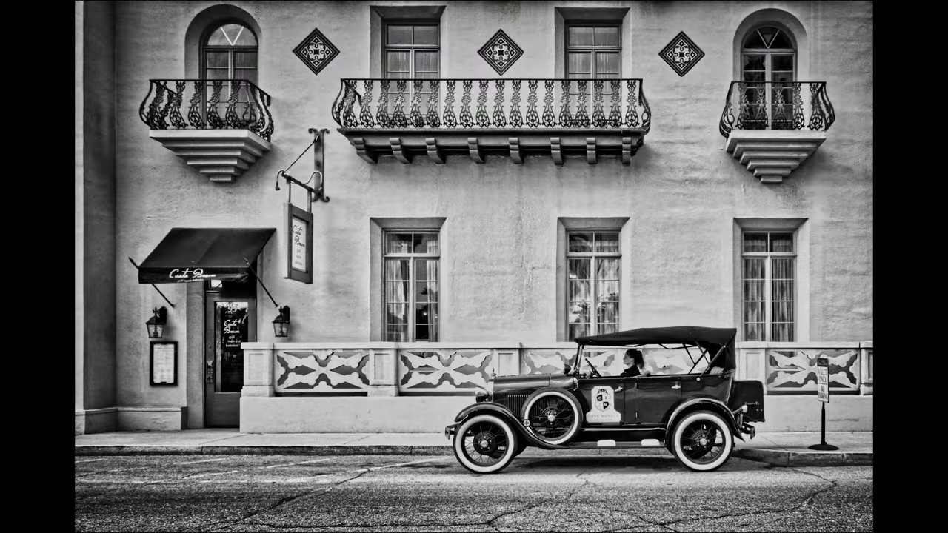
key("f")
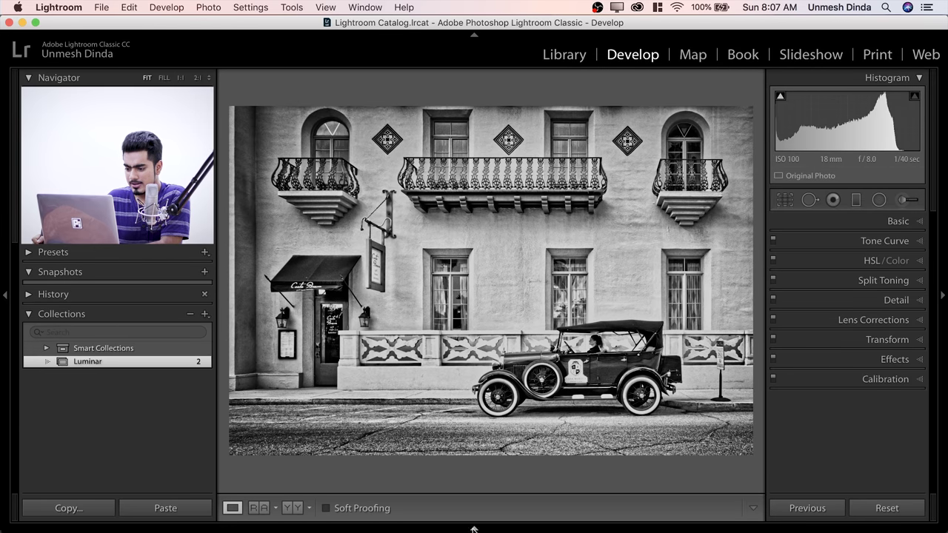
- Select the original _MG_8817.CR2 photo and switch its Basic treatment to Black & White
left_click(474, 529)
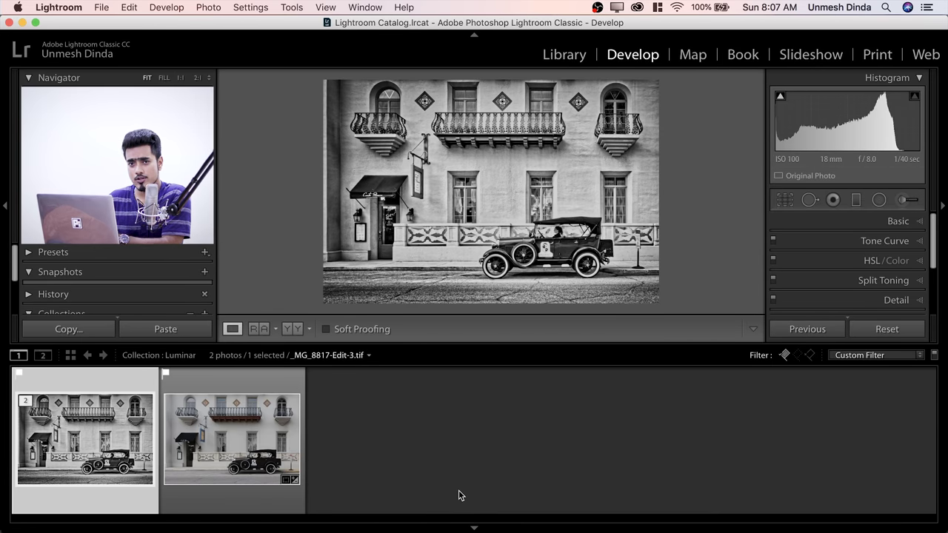
left_click(249, 434)
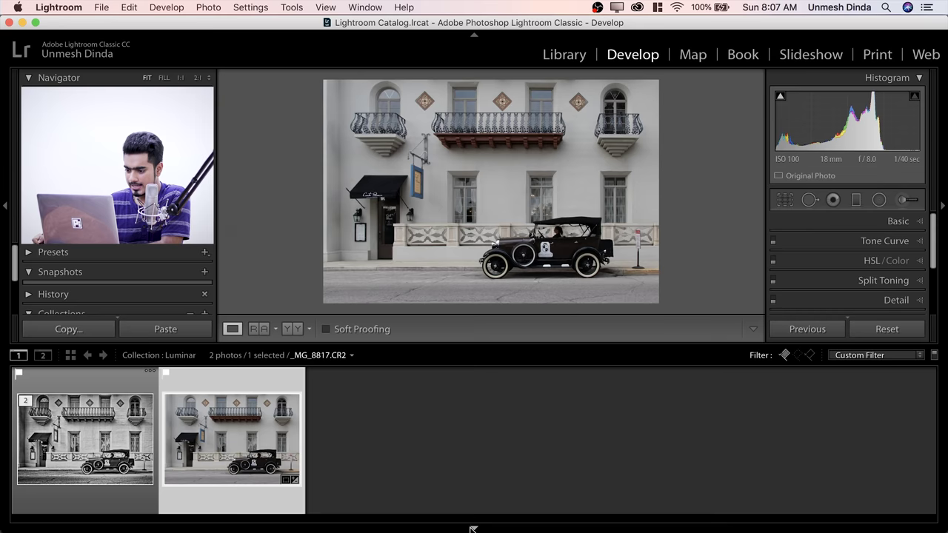
left_click(474, 529)
left_click(889, 221)
left_click(889, 241)
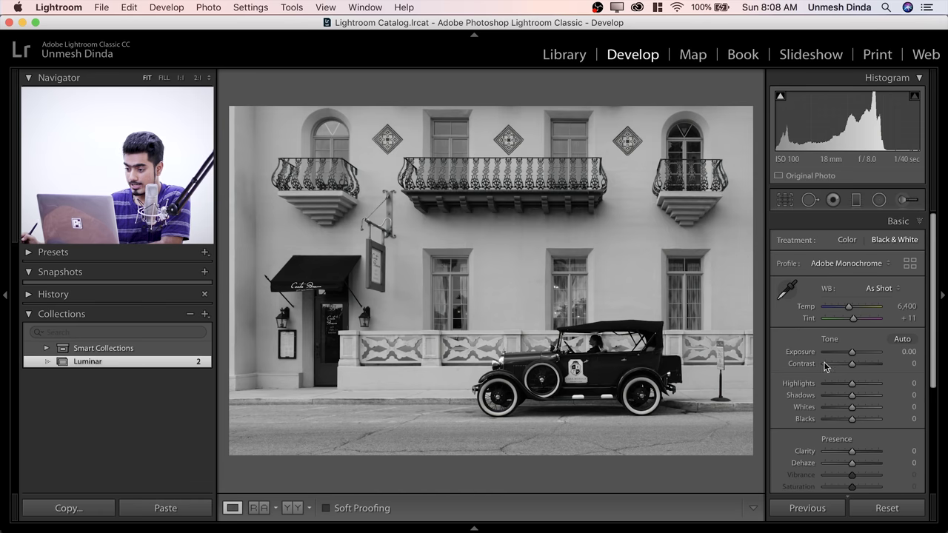
- Set Contrast to +18, Highlights to -100, Shadows to +100, Whites to +50, Blacks to -9, Clarity to +98 and Dehaze to +21
left_click_drag(852, 395, 831, 388)
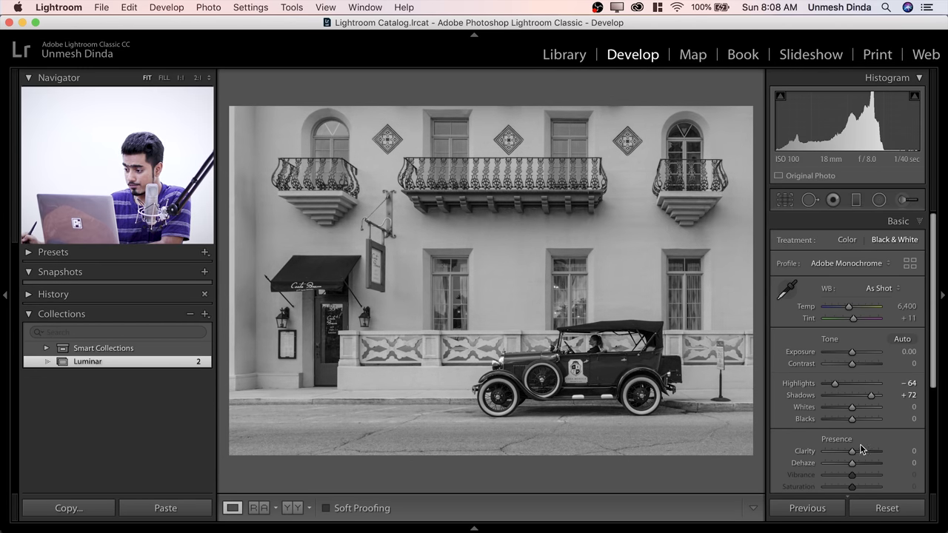
left_click_drag(853, 457, 875, 444)
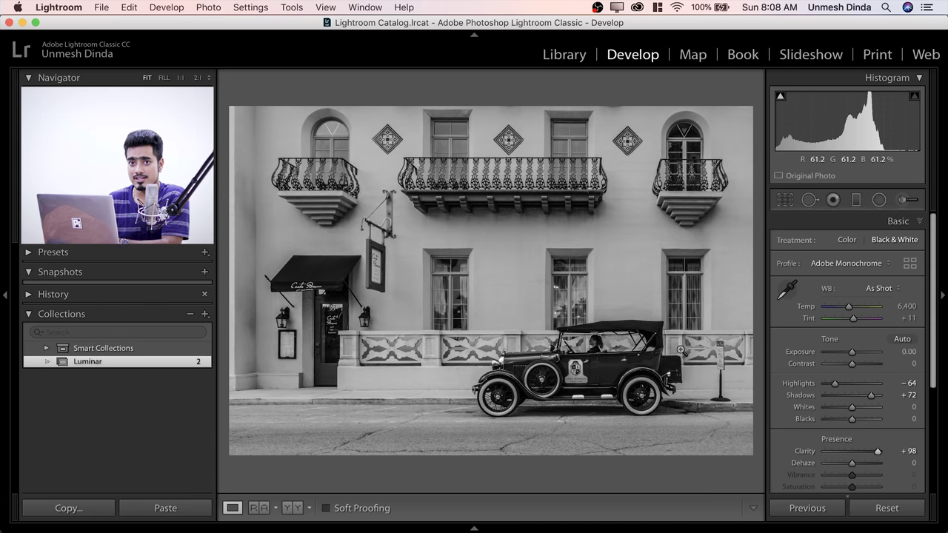
left_click_drag(852, 364, 856, 363)
mouse_move(871, 395)
left_mouse_down()
mouse_move(883, 398)
mouse_move(862, 409)
mouse_move(825, 384)
mouse_move(868, 409)
mouse_move(849, 420)
mouse_move(866, 407)
left_mouse_up()
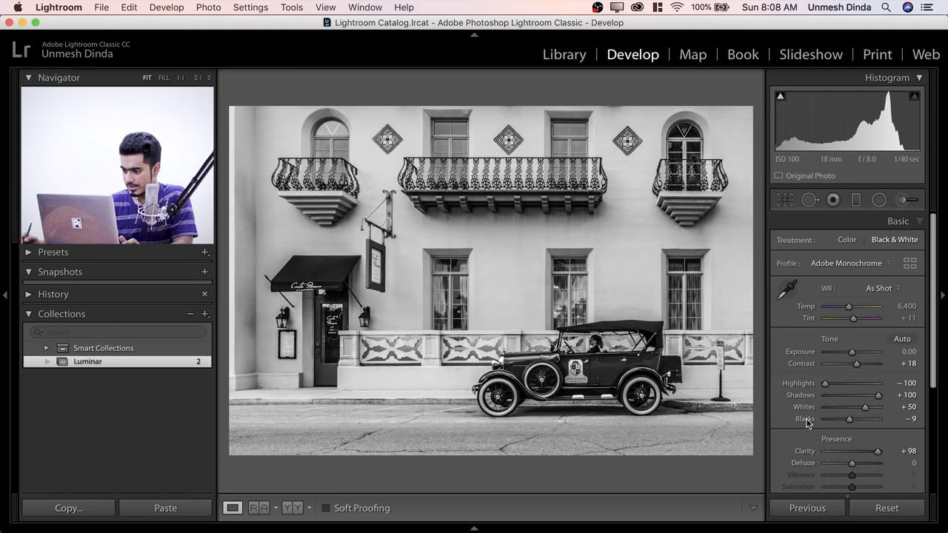
scroll(794, 434, "down", 3)
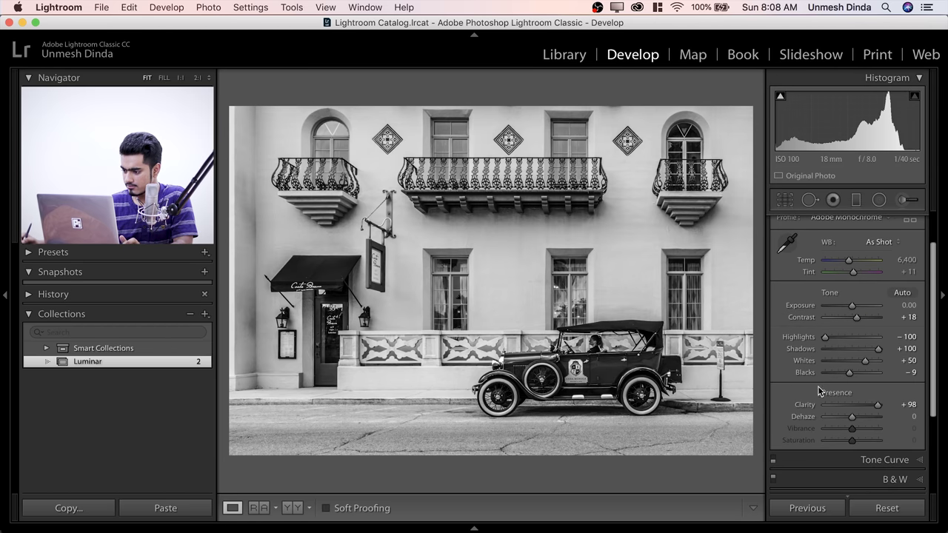
left_click_drag(855, 418, 864, 427)
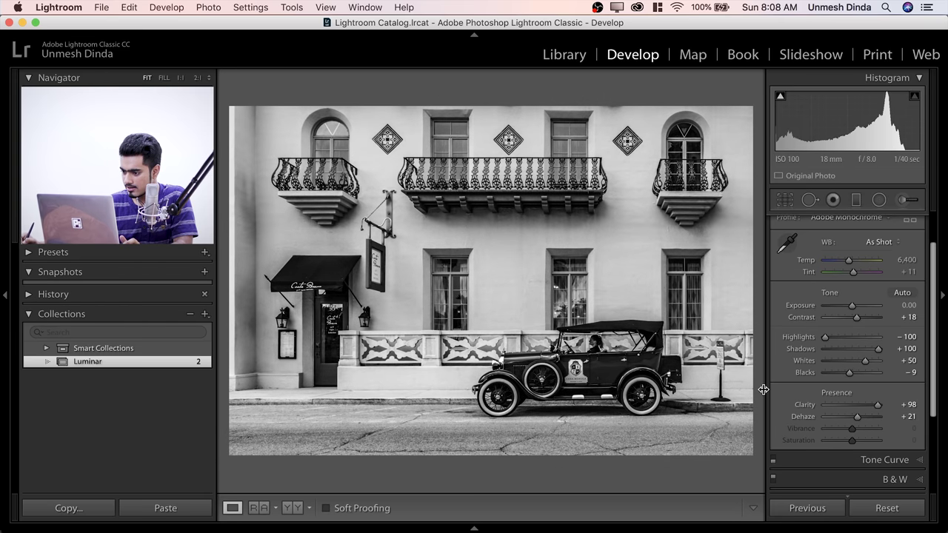
- Inspect the woman in the car up close, reduce Clarity to +43, and return to the whole photo
scroll(806, 395, "down", 3)
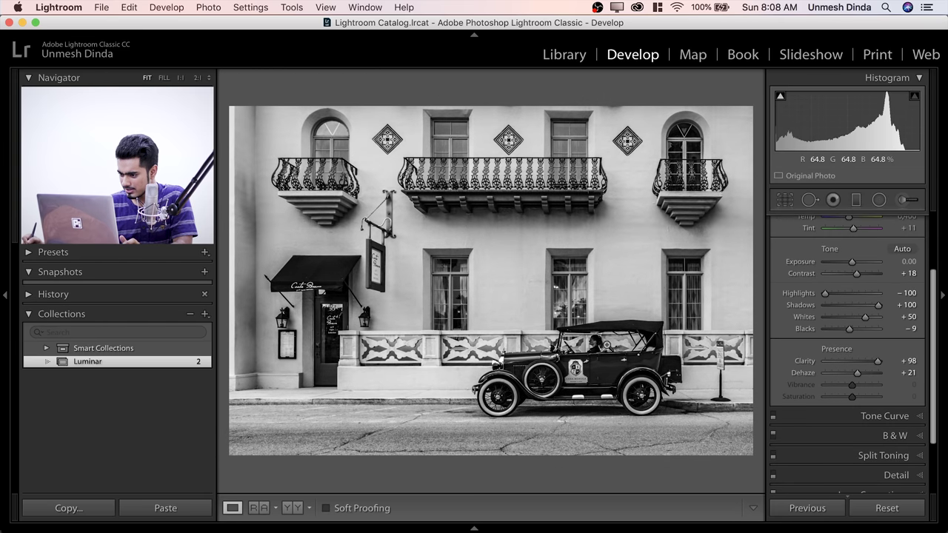
left_click(595, 343)
left_click_drag(590, 347, 517, 289)
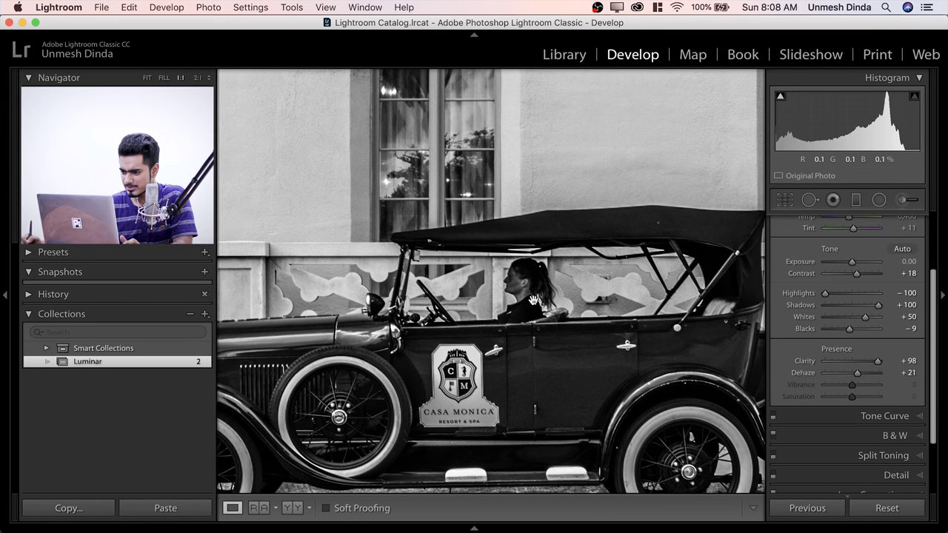
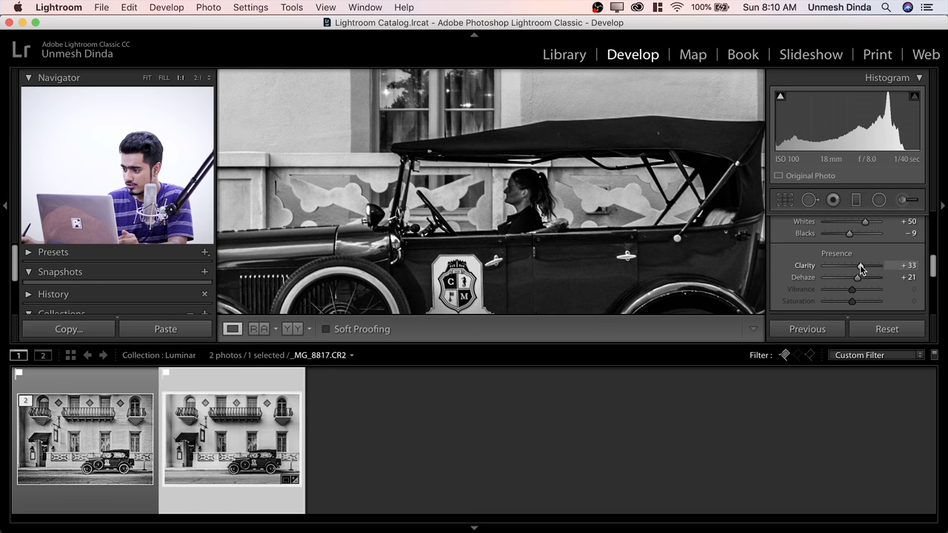
left_click(860, 264)
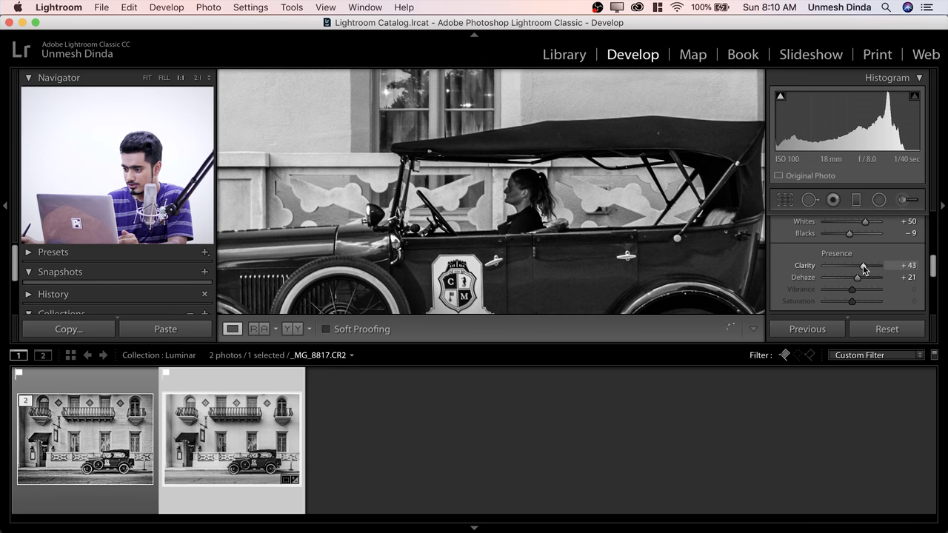
left_click(474, 529)
left_click(704, 337)
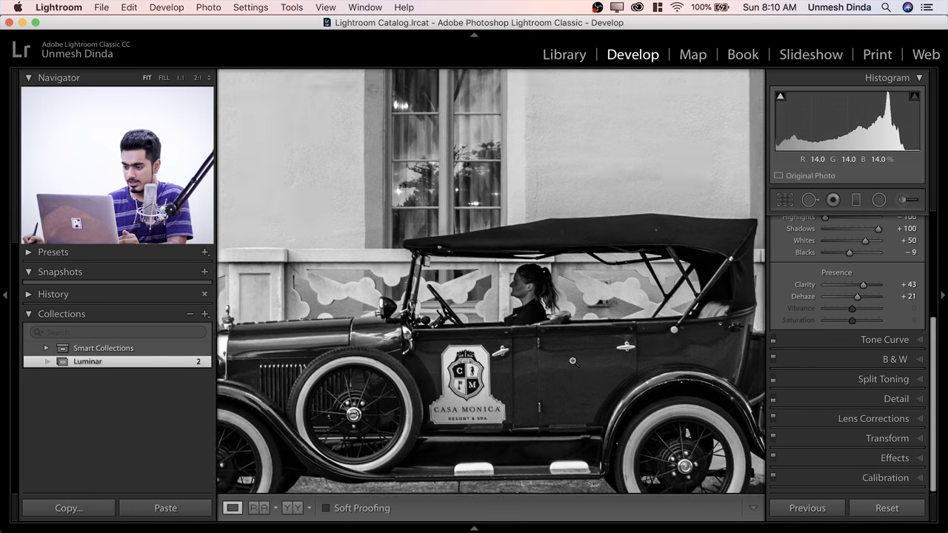
- Enable the Tone Curve and shape the RGB point curve with several points from the shadows to the highlights
left_click(884, 340)
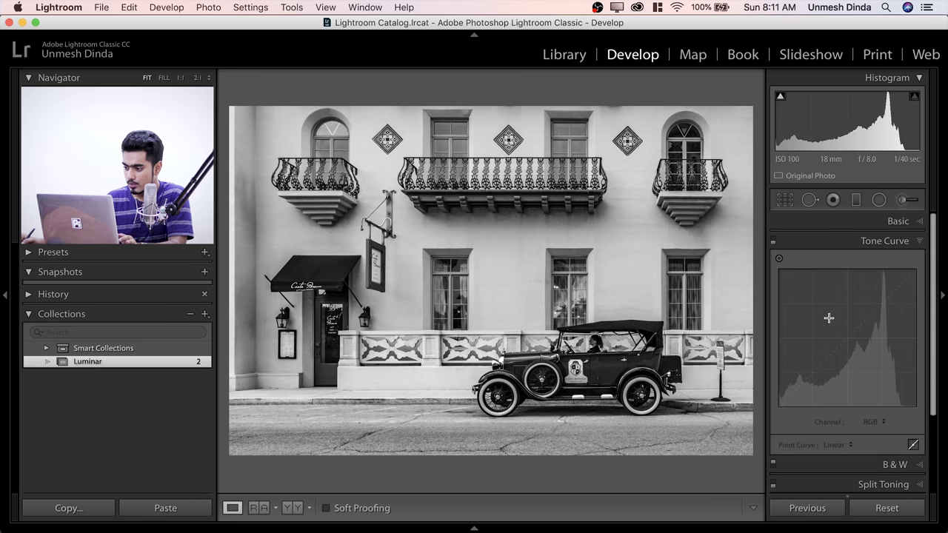
left_click(774, 242)
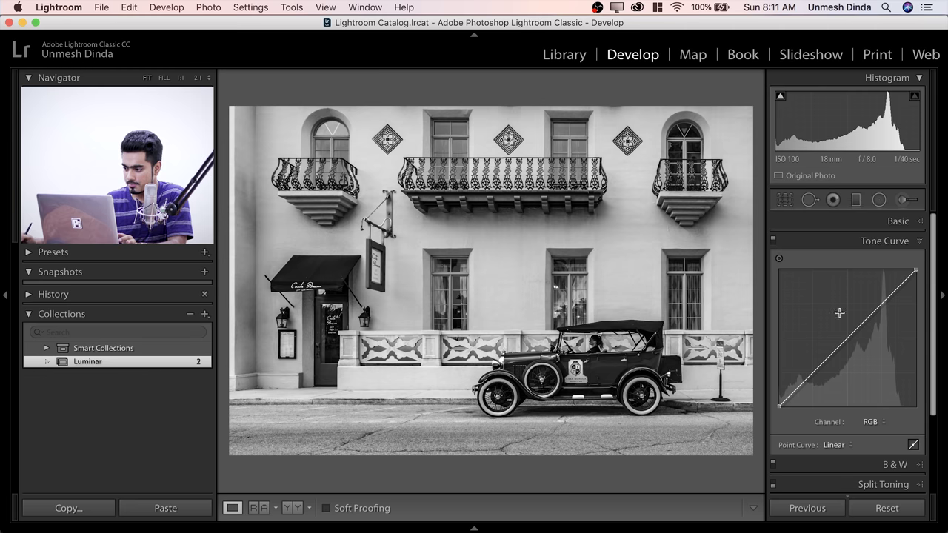
left_click_drag(908, 282, 846, 348)
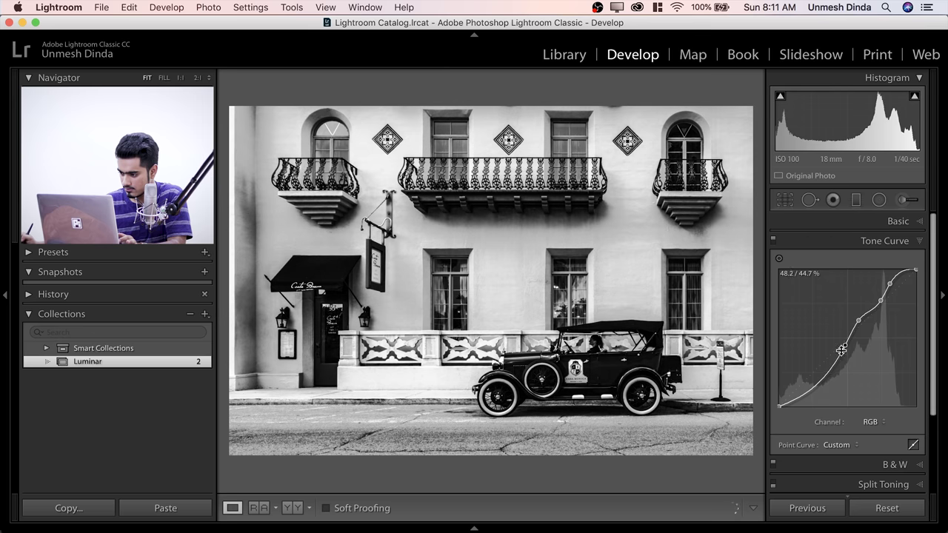
left_click_drag(819, 376, 805, 389)
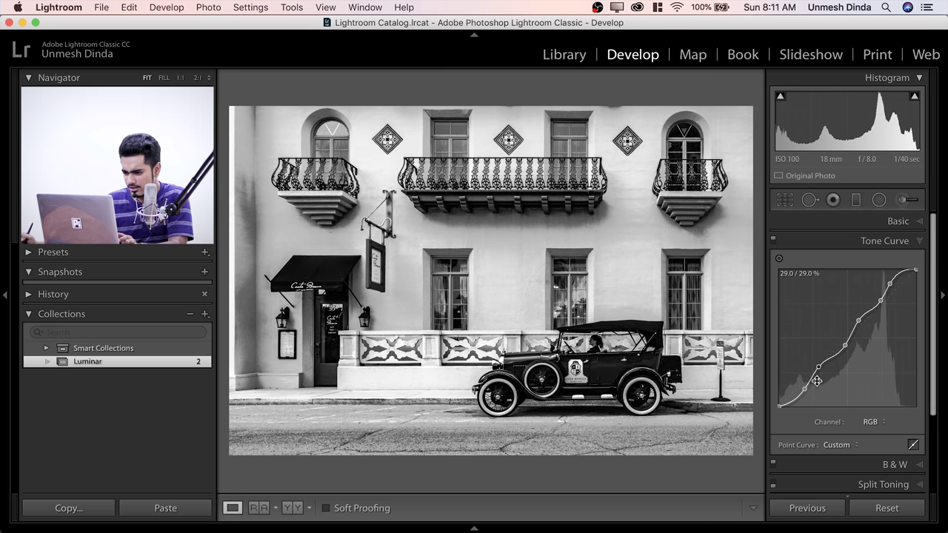
- Refine the highlight, midtone and shadow points of the RGB curve, and inspect the wall around the awning up close
left_click_drag(890, 283, 889, 283)
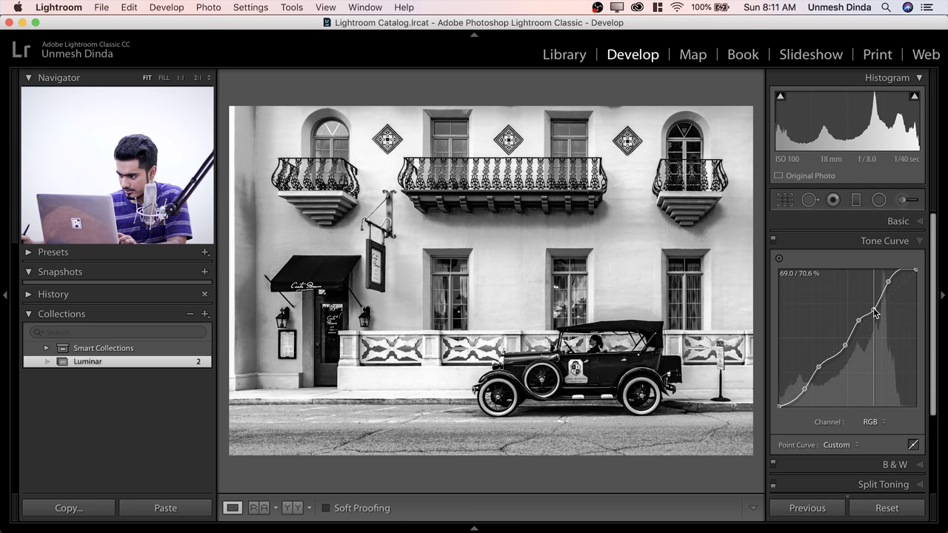
left_click_drag(869, 307, 876, 312)
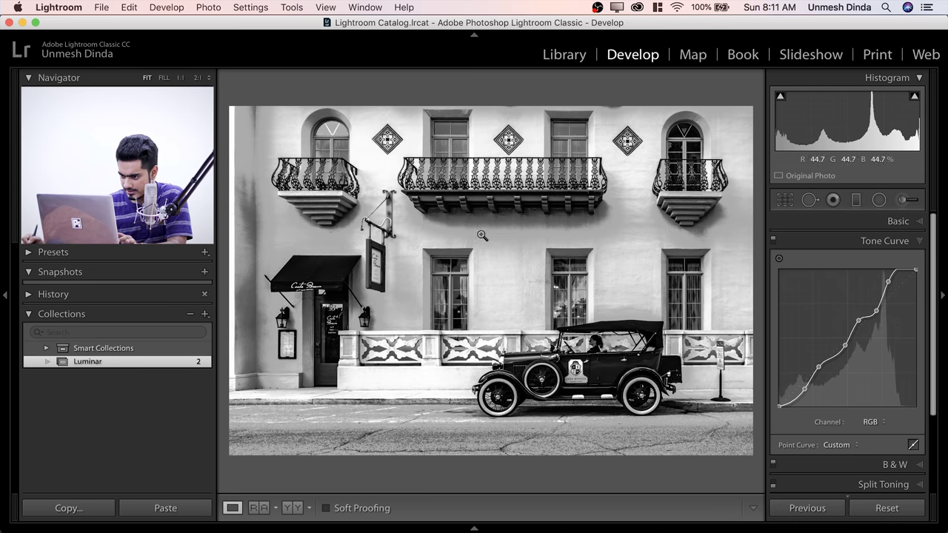
left_click_drag(857, 325, 840, 354)
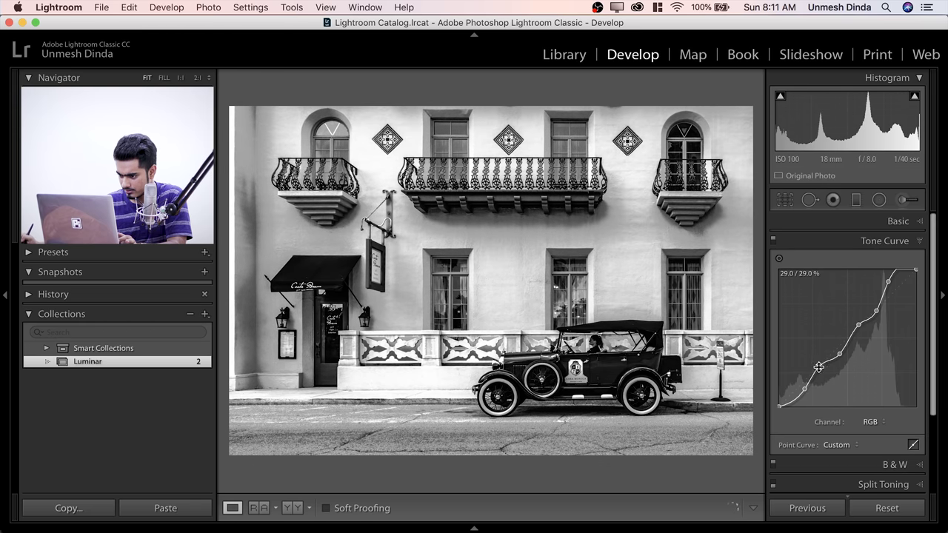
left_click(819, 367)
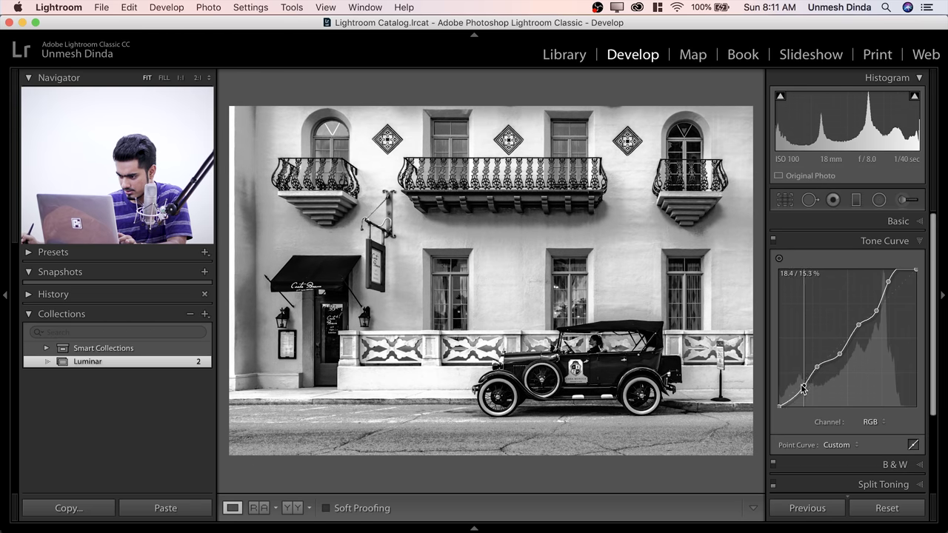
left_click_drag(803, 389, 806, 384)
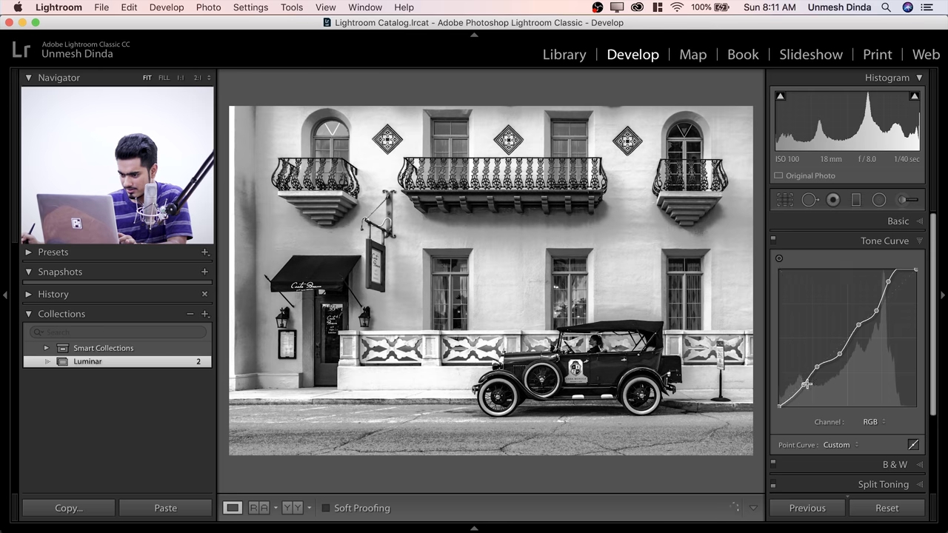
left_click(330, 245)
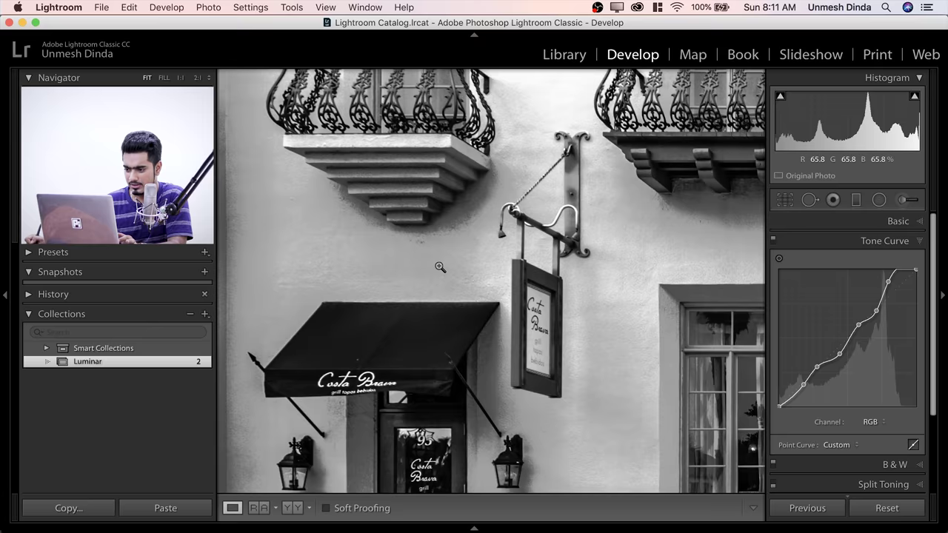
- Return to the whole photo and smooth the midtone and shadow points of the RGB curve
left_click(440, 266)
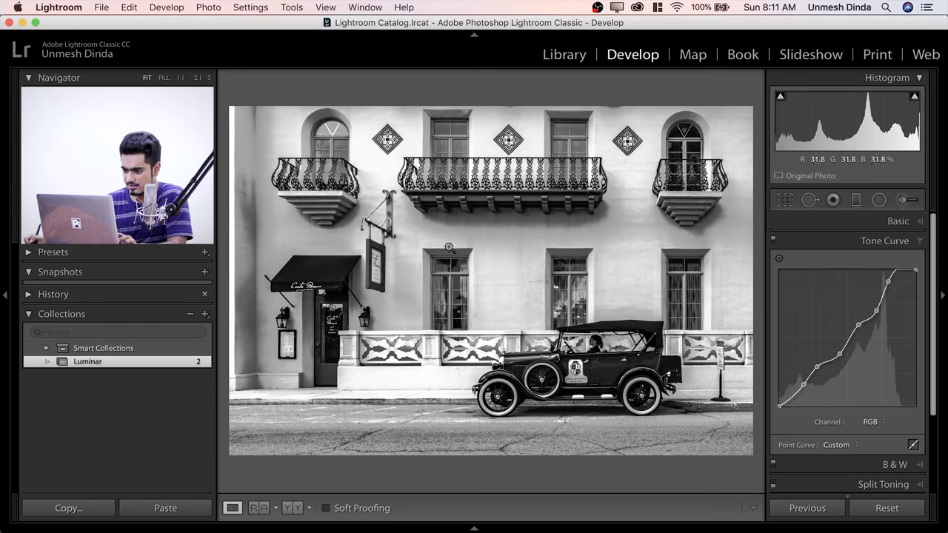
left_click_drag(859, 325, 843, 358)
left_click_drag(804, 385, 803, 388)
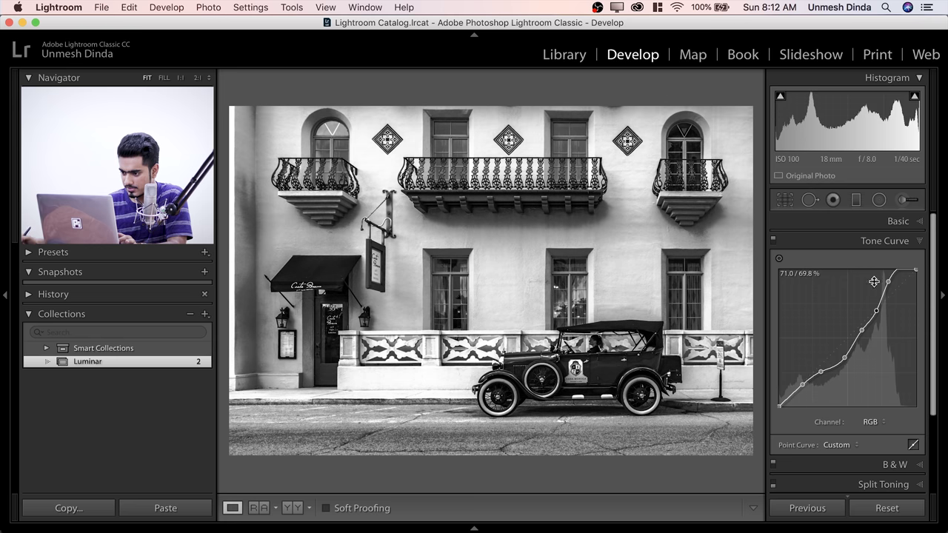
mouse_move(844, 358)
left_mouse_down()
mouse_move(852, 386)
mouse_move(839, 356)
left_mouse_up()
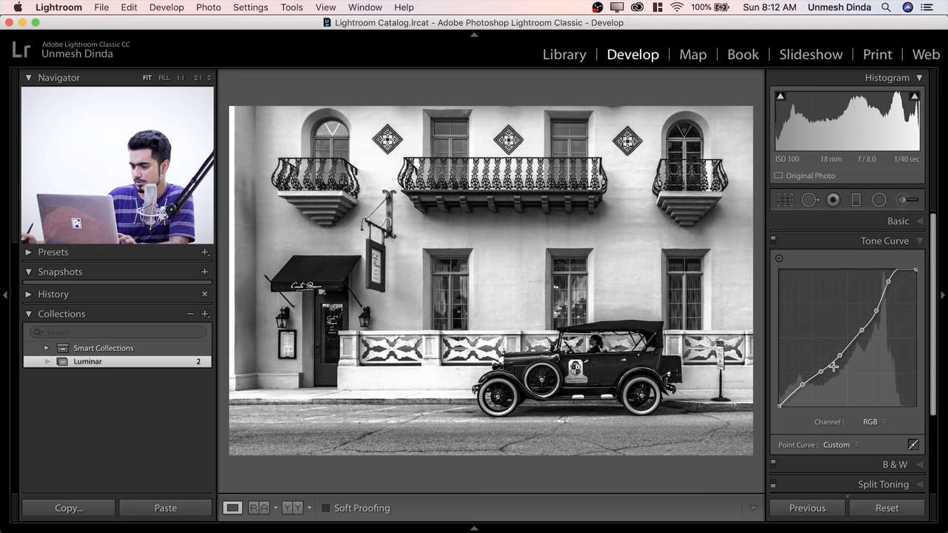
left_click(909, 246)
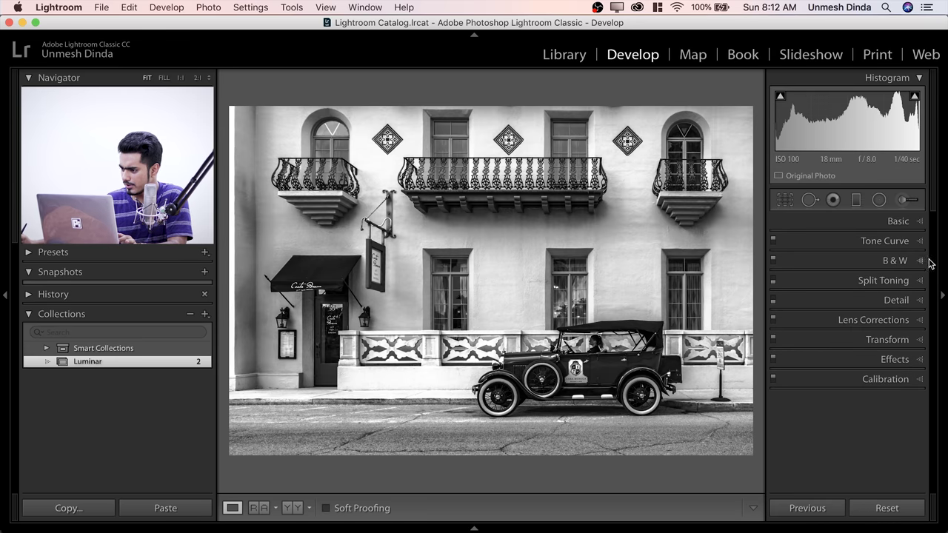
- Add film grain with Amount 57, Size 28 and Roughness 43, and preview the photo full screen
left_click(887, 359)
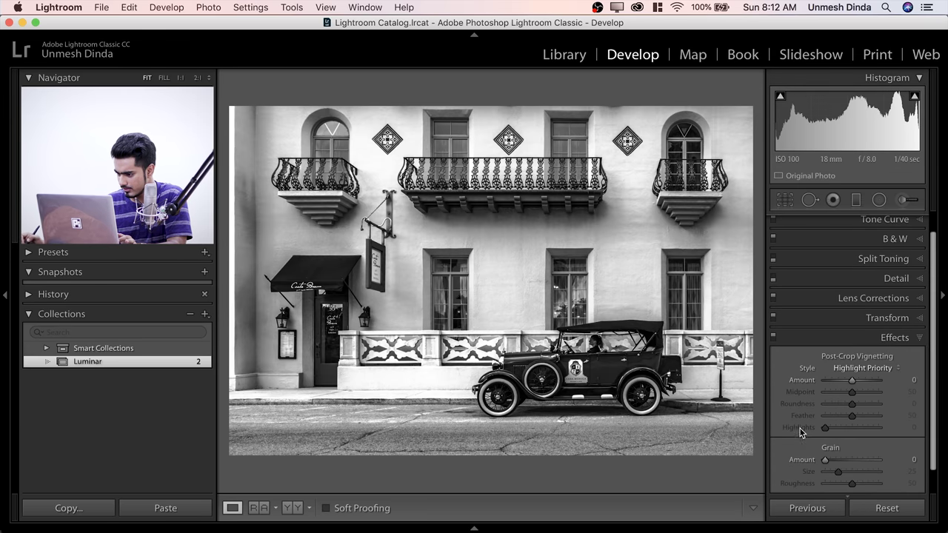
left_click_drag(826, 460, 848, 461)
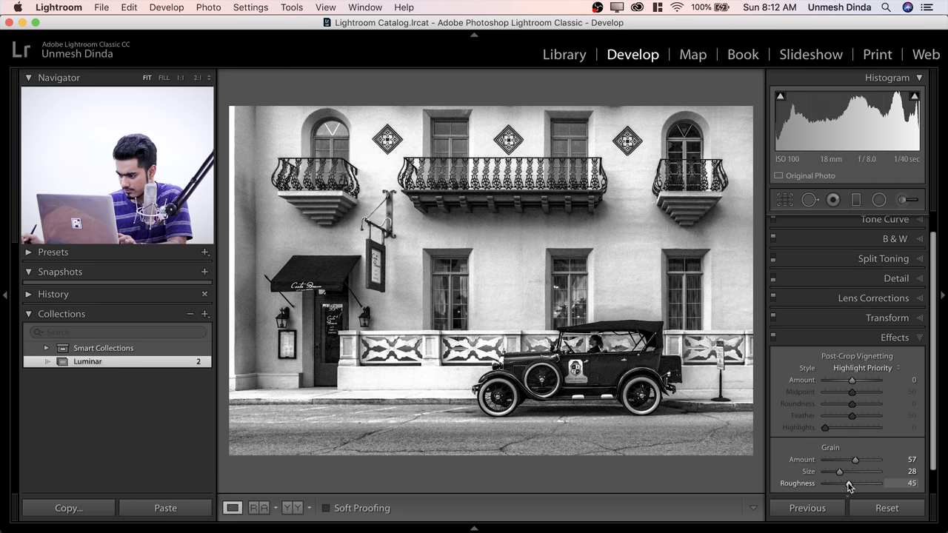
key("super+Return")
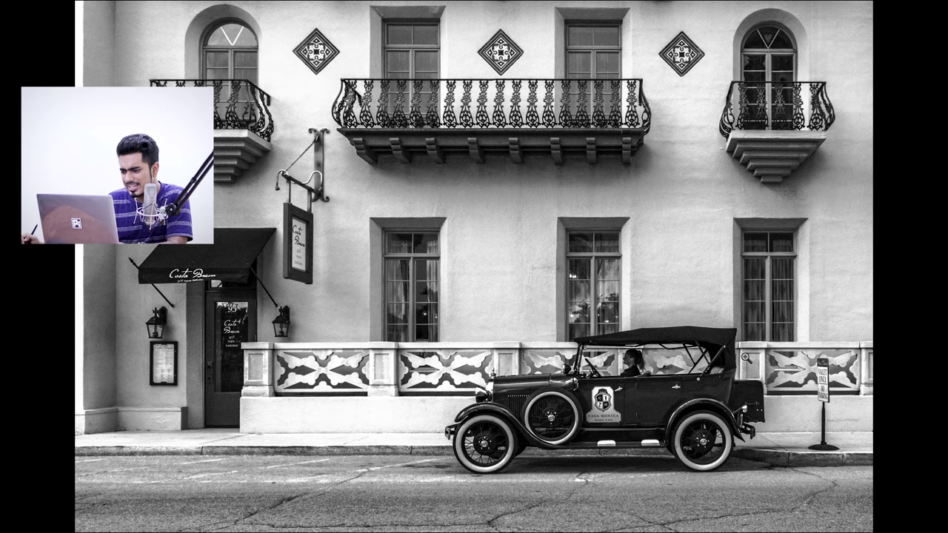
key("Escape")
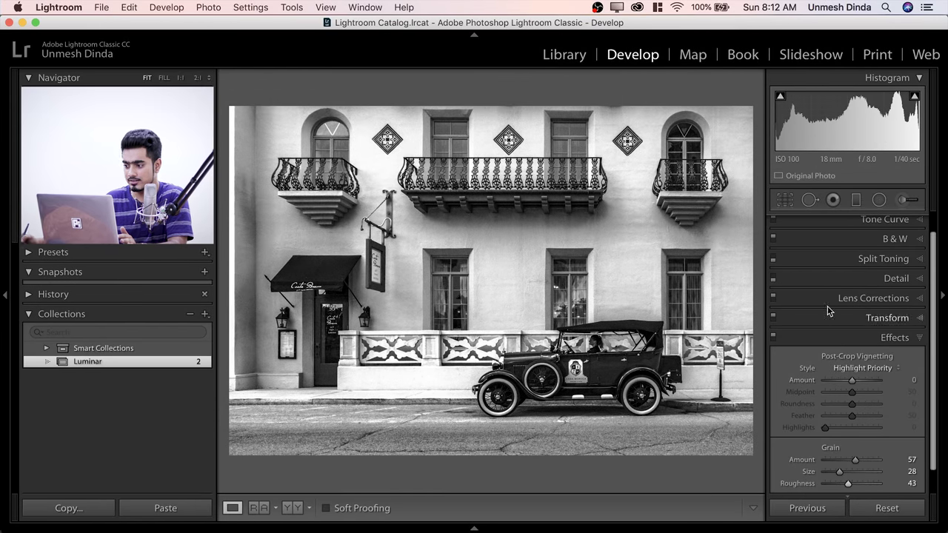
- Browse the black-and-white profiles and apply B&W 06 at an Amount of 76
scroll(814, 286, "up", 2)
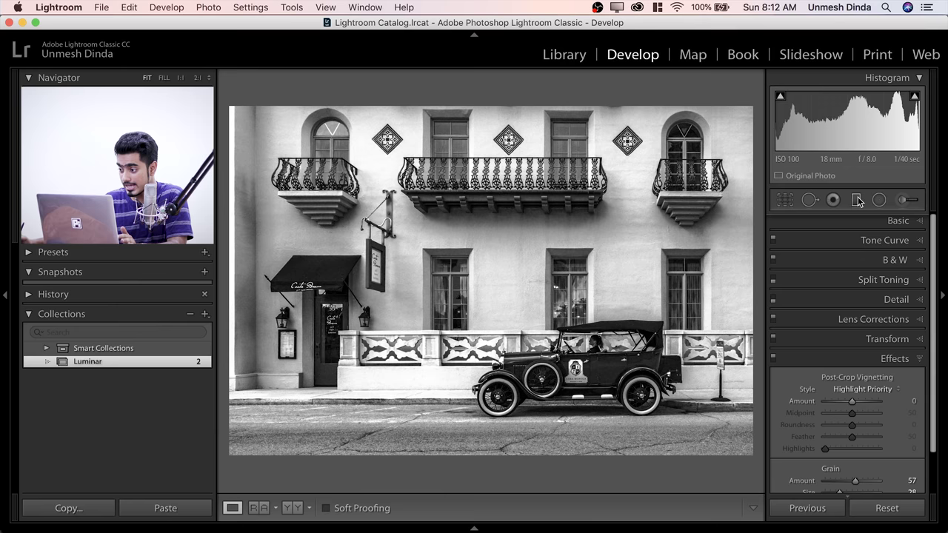
left_click(893, 222)
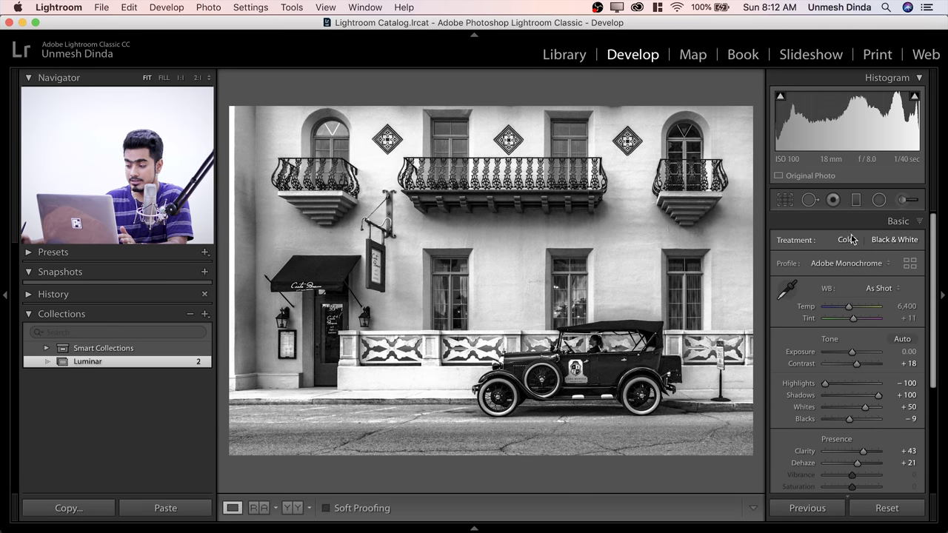
left_click(910, 263)
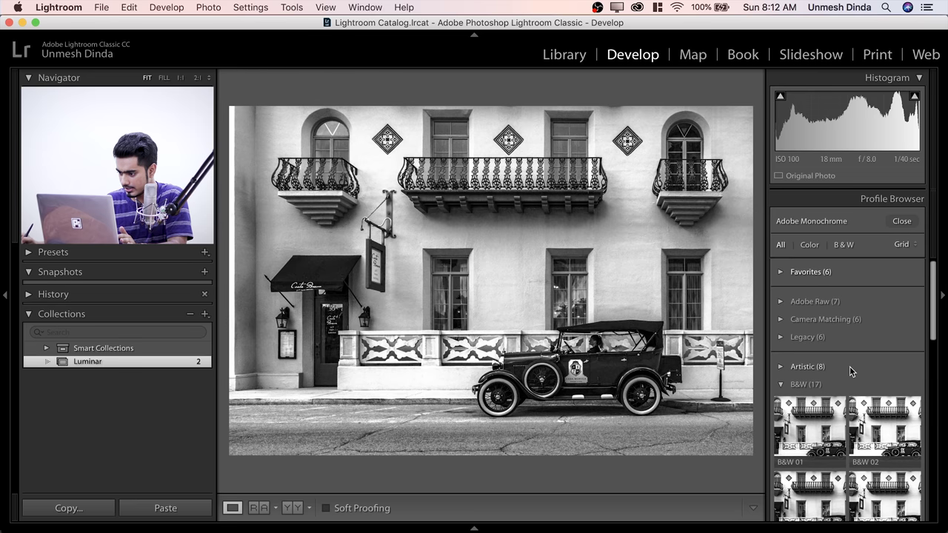
scroll(850, 366, "down", 5)
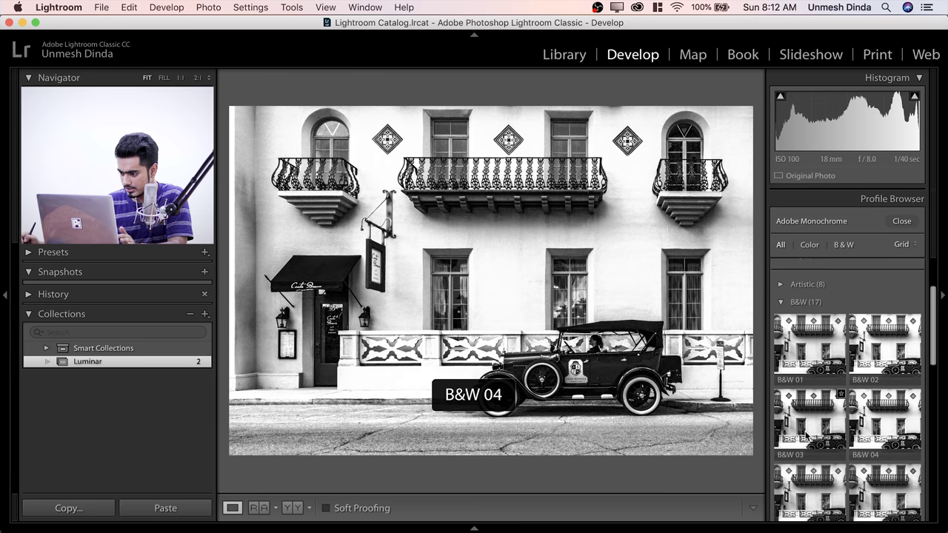
scroll(808, 437, "down", 2)
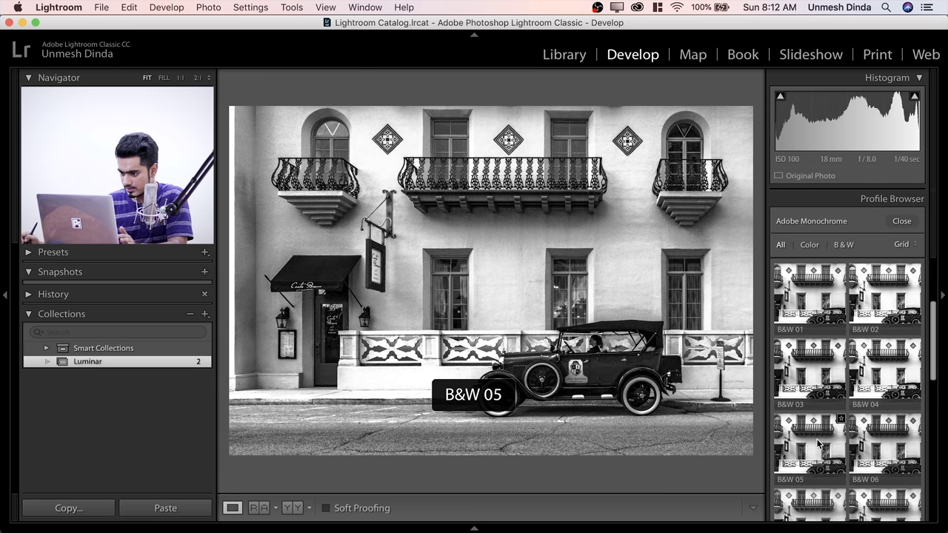
left_click(878, 446)
scroll(830, 355, "up", 6)
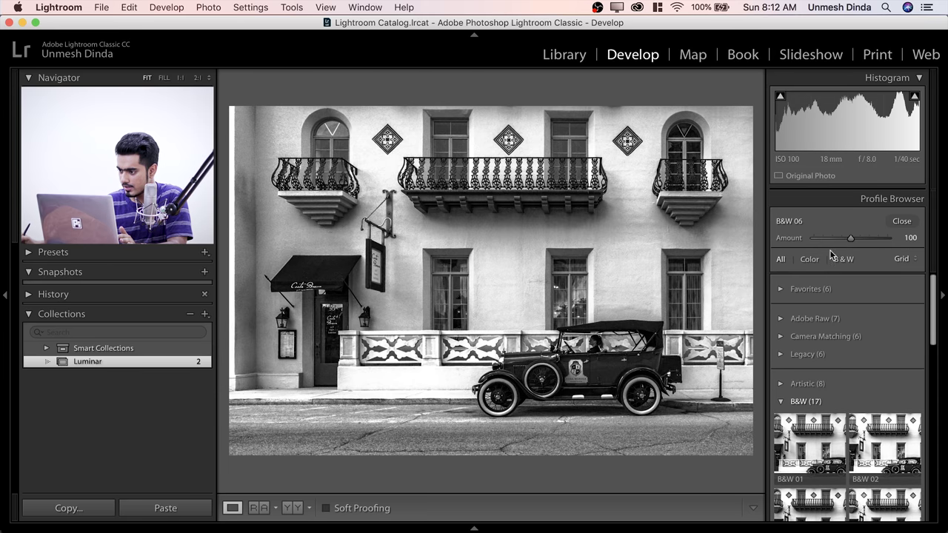
left_click_drag(878, 243, 845, 239)
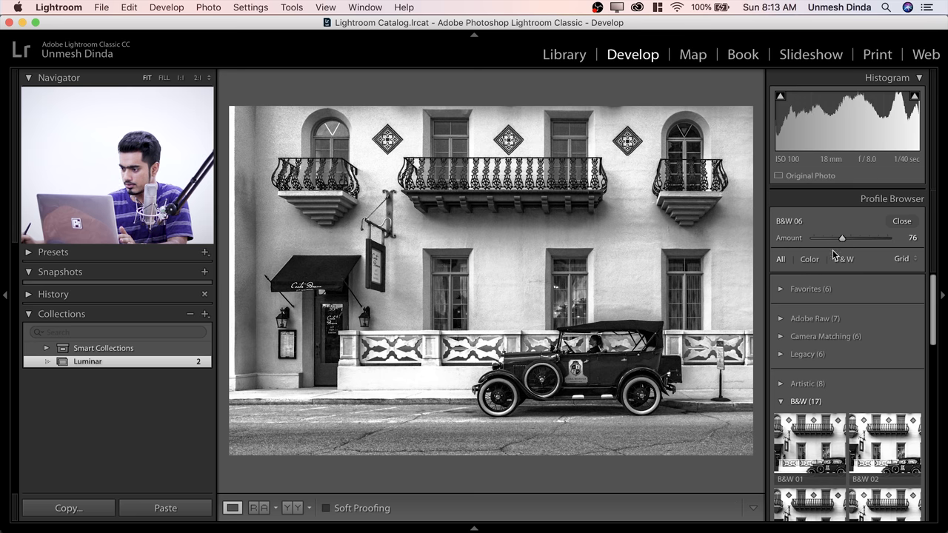
left_click(898, 222)
- Set the Black & White Mix to Red +92, Orange +81, Yellow +46, Green -18, Blue +86 and Purple +21
scroll(848, 377, "down", 8)
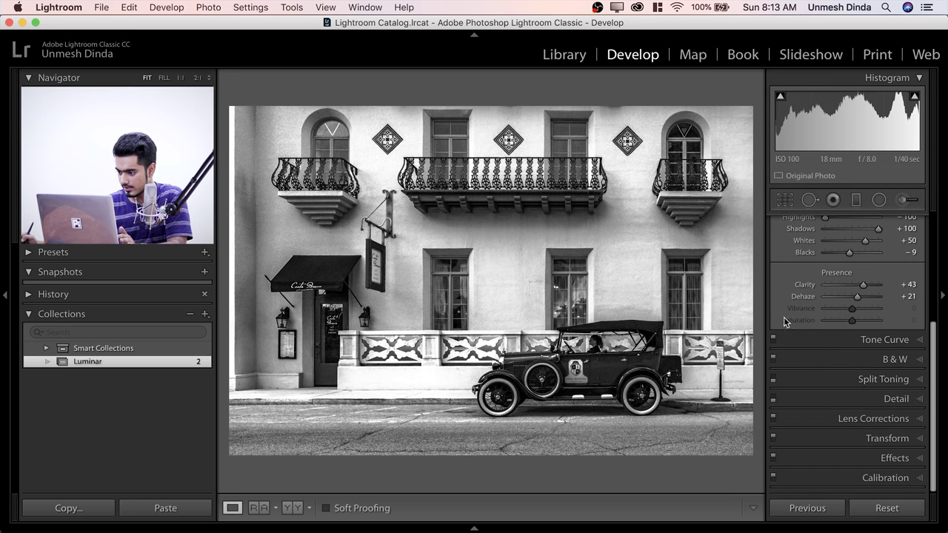
left_click(824, 363)
left_click_drag(856, 291, 865, 362)
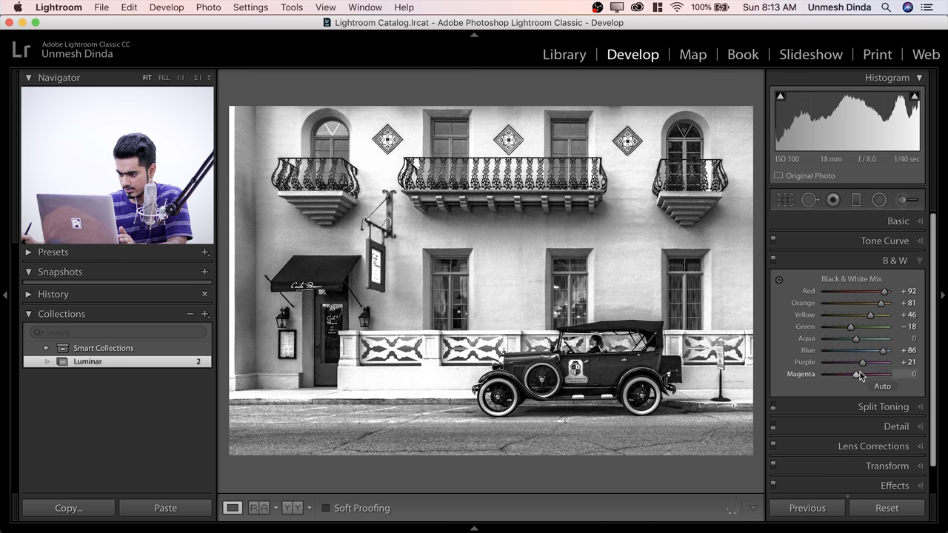
left_click(895, 265)
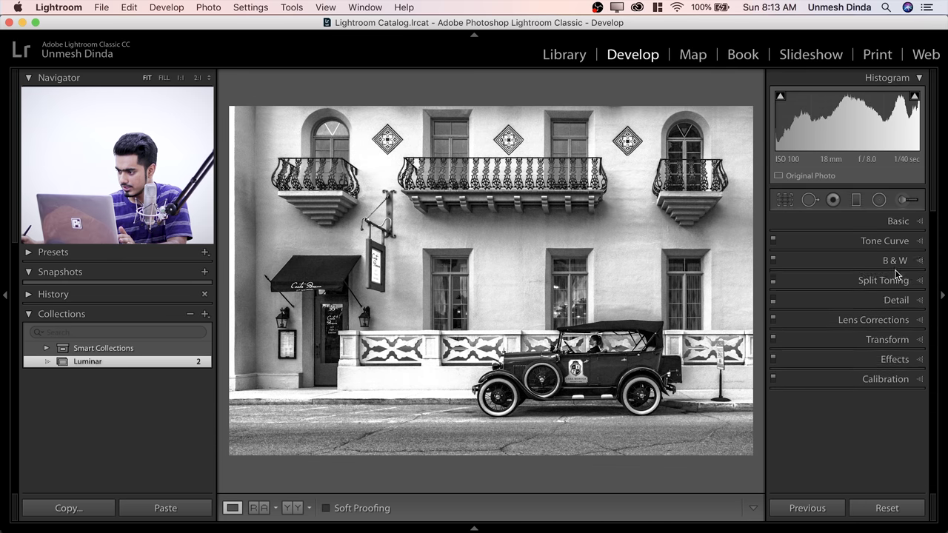
- Apply a post-crop vignette with Amount -25, Midpoint 74 and Feather 73
left_click(893, 358)
left_click_drag(851, 381, 844, 381)
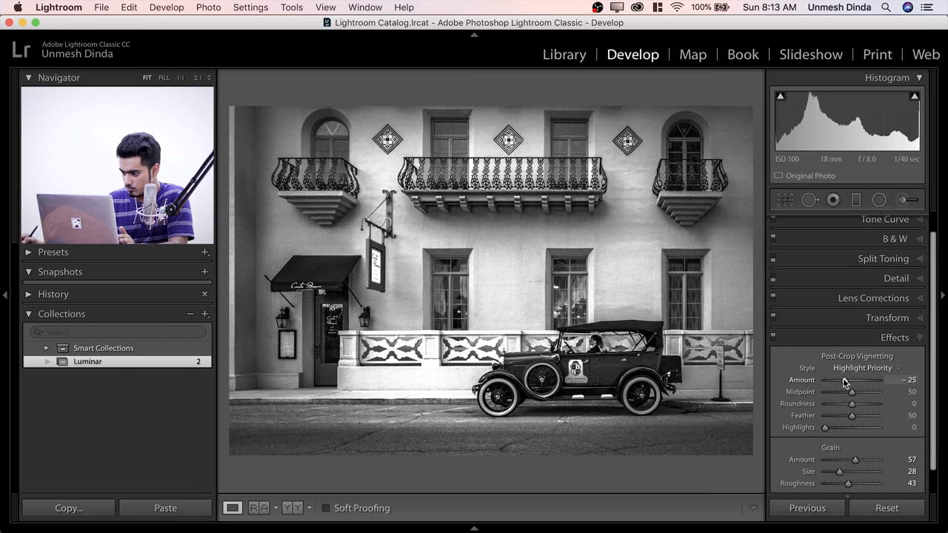
scroll(792, 402, "down", 1)
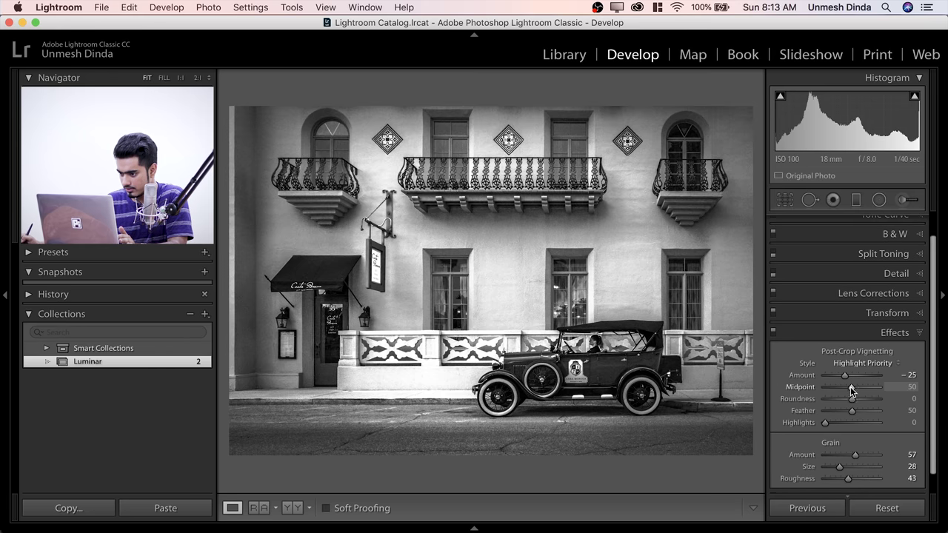
left_click_drag(851, 387, 865, 412)
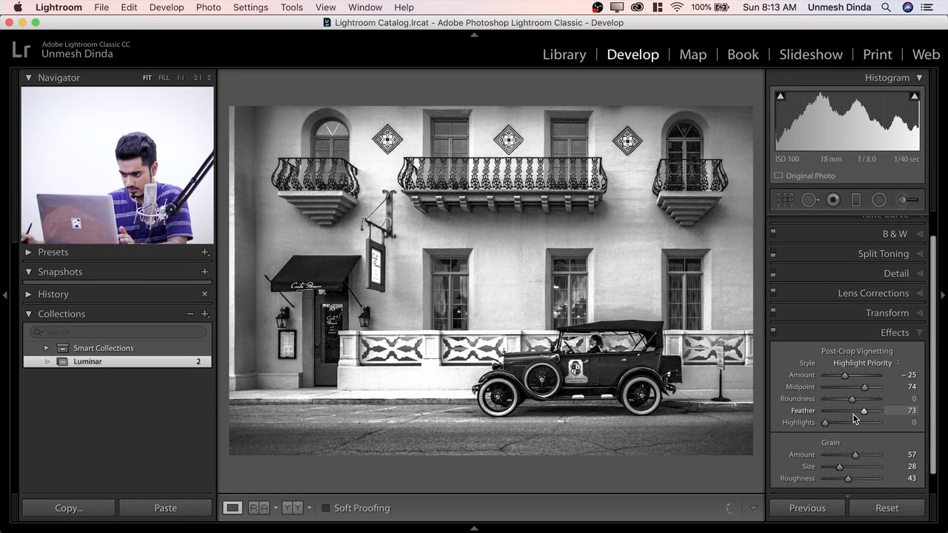
scroll(812, 305, "up", 2)
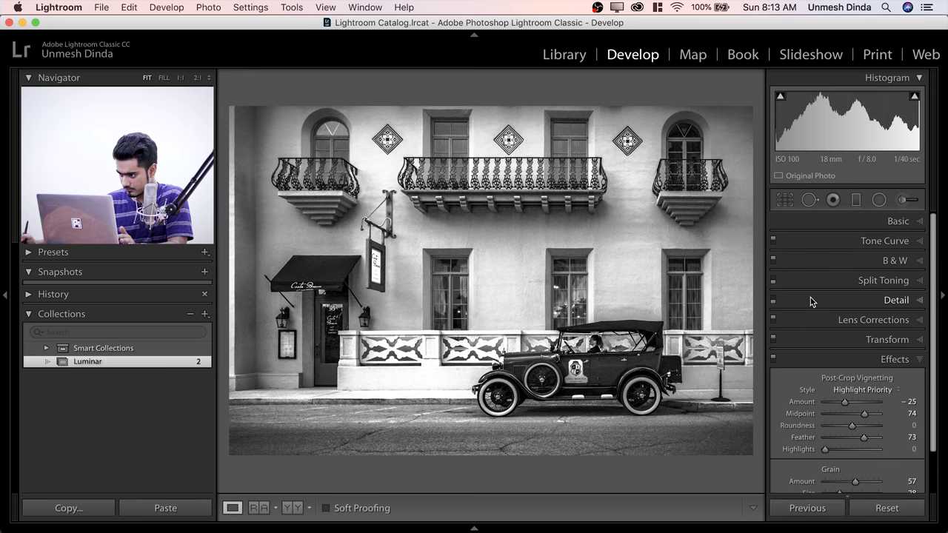
- Compare the result with the Luminar-edited version in the filmstrip and view that version full screen
left_click(892, 222)
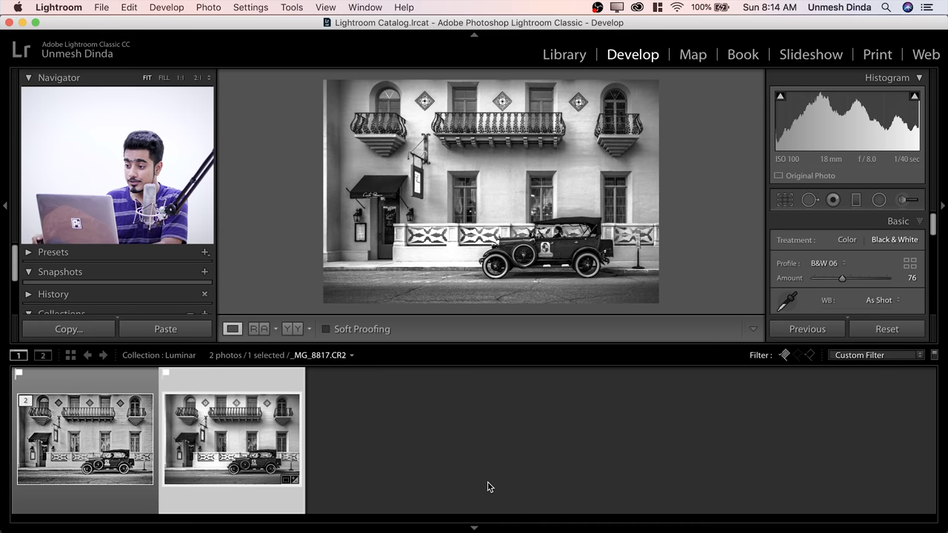
key("Left")
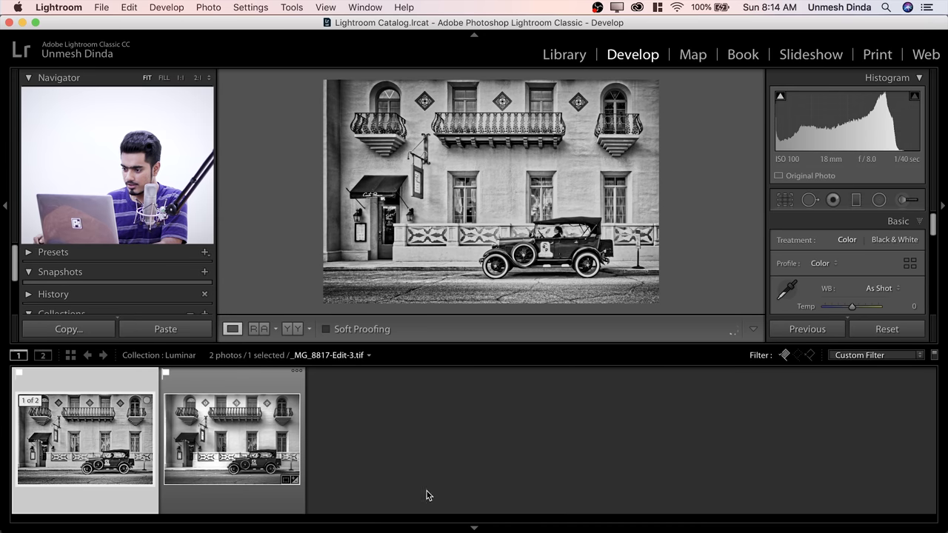
left_click(474, 529)
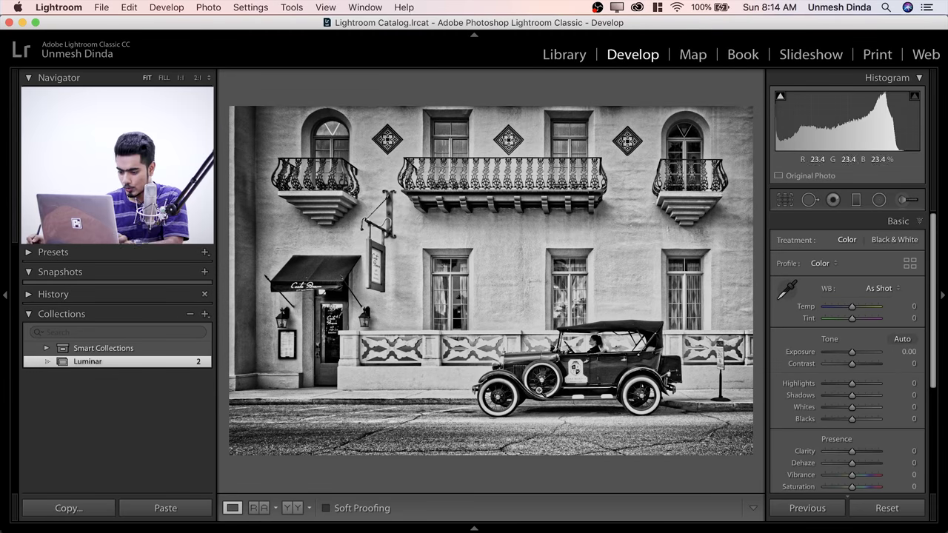
key("f")
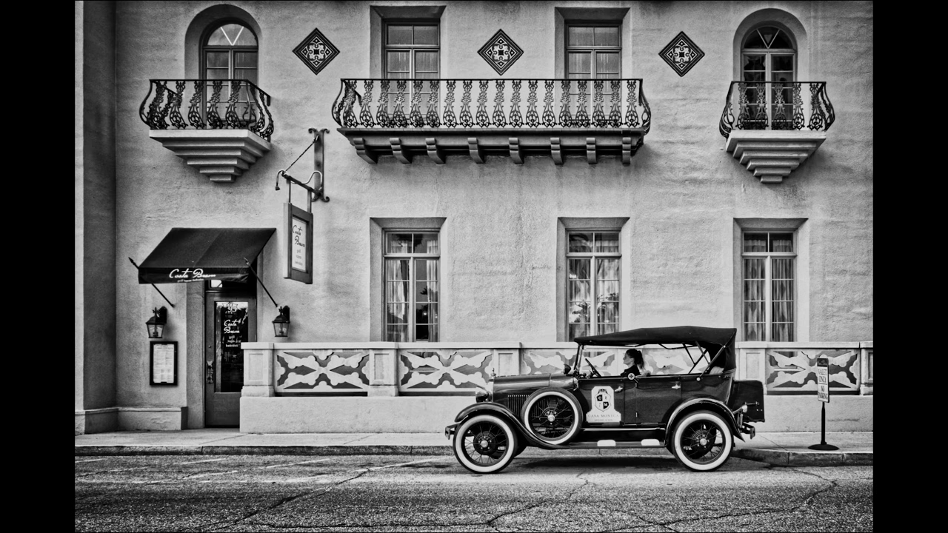
key("f")
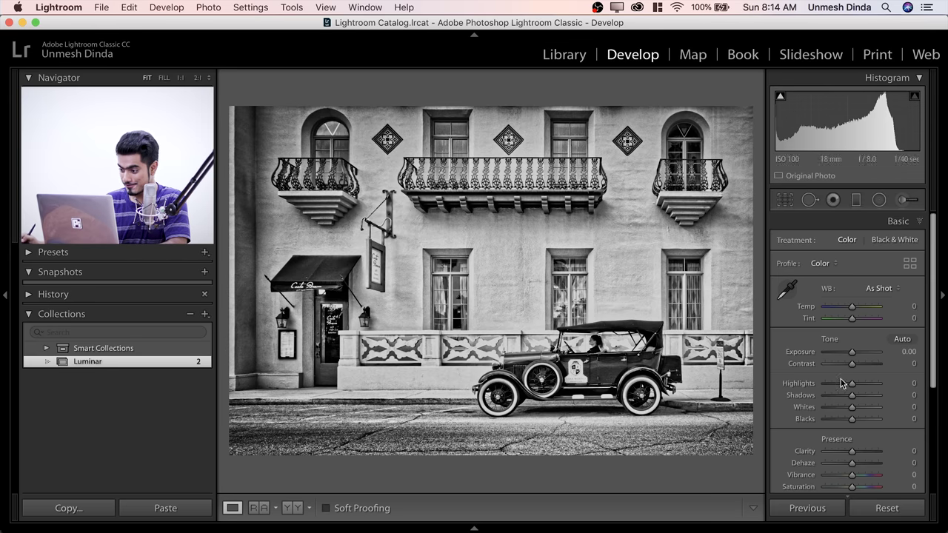
- On the Luminar-edited version, set Highlights to -36 and Clarity to +33, and lower Highlights slightly further
left_click_drag(851, 383, 842, 385)
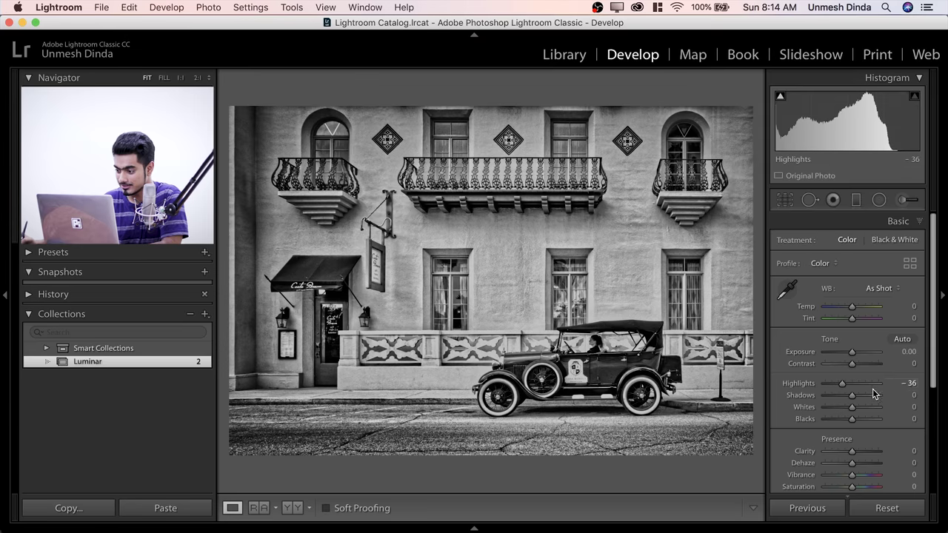
scroll(852, 391, "down", 2)
scroll(834, 402, "down", 1)
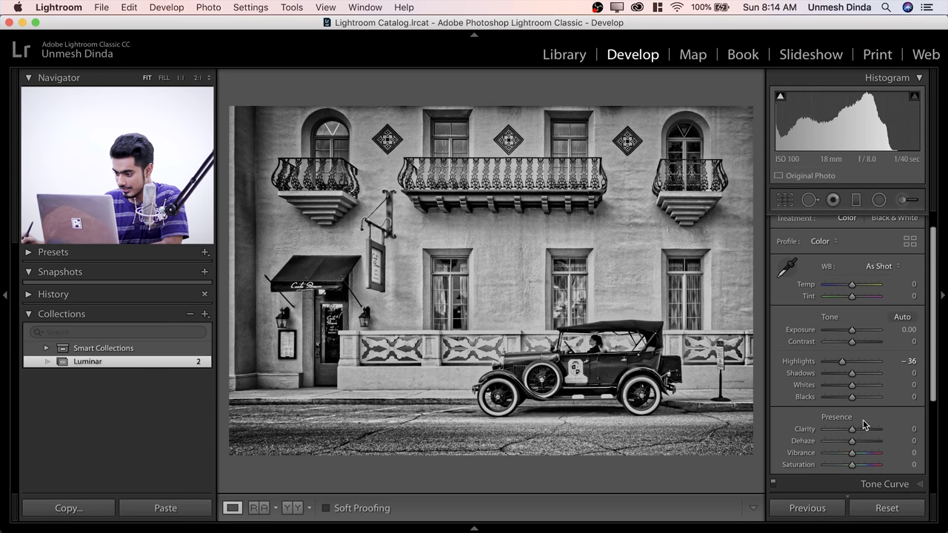
left_click_drag(852, 430, 860, 430)
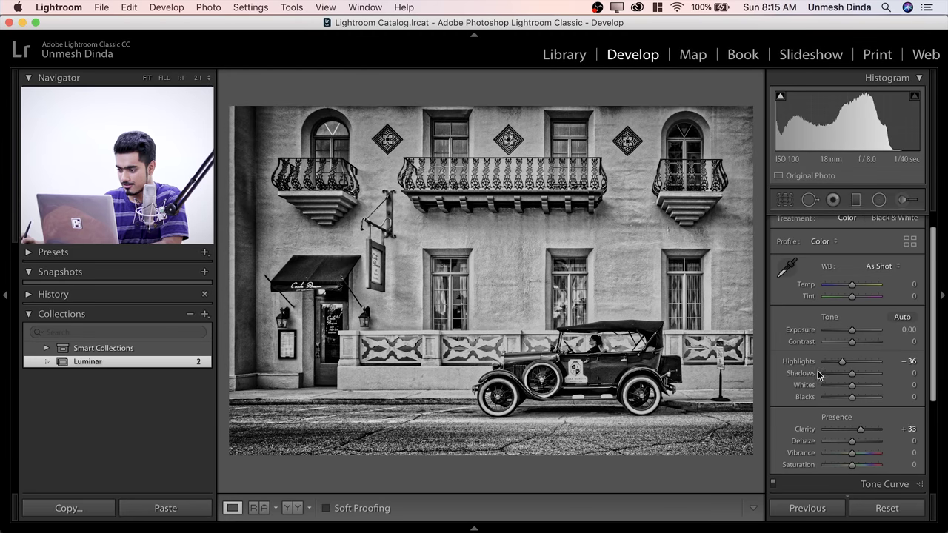
left_click_drag(842, 361, 838, 361)
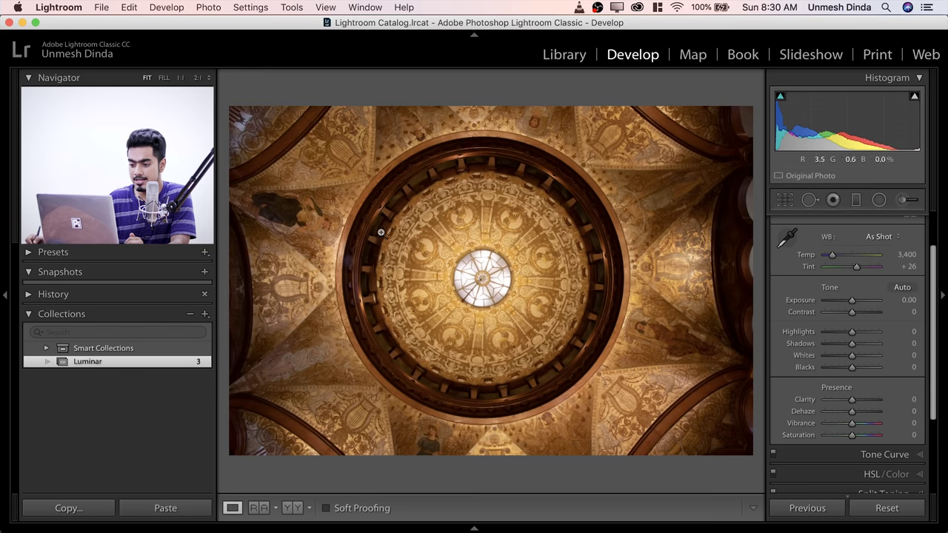
- Send the ornate dome ceiling photo to Luminar 2018 for editing and show the preset strip
right_click(406, 208)
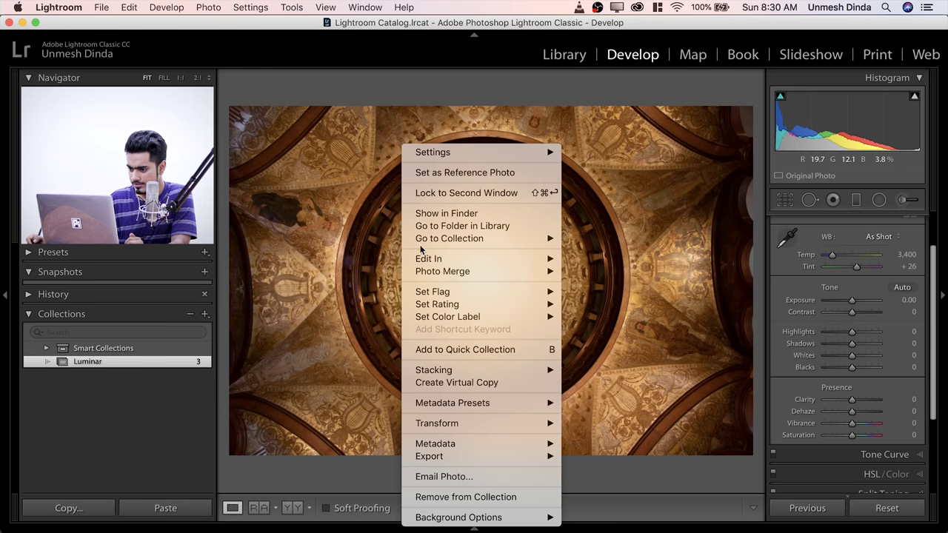
mouse_move(506, 255)
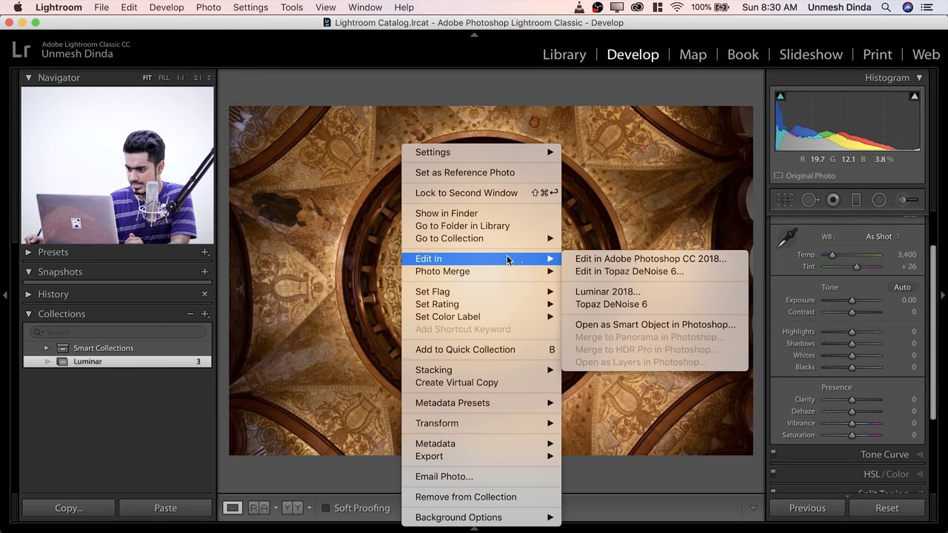
left_click(589, 291)
left_click(569, 286)
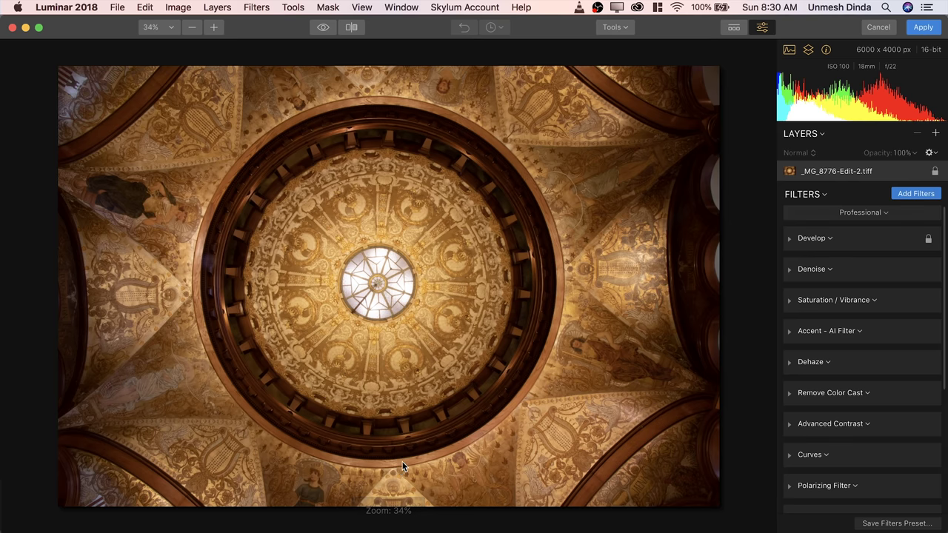
left_click(733, 28)
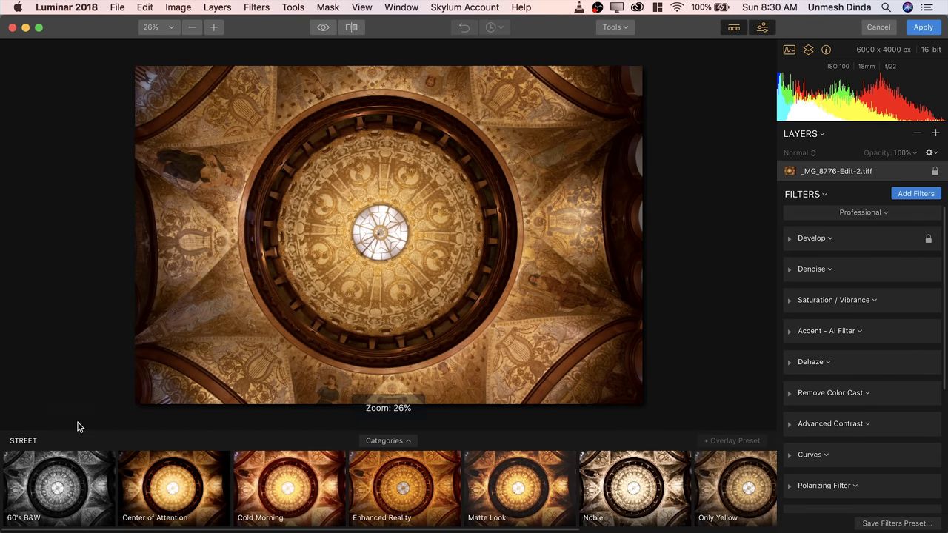
- Apply the user preset Testing 1 to the dome photo and hide the preset strip
left_click(398, 440)
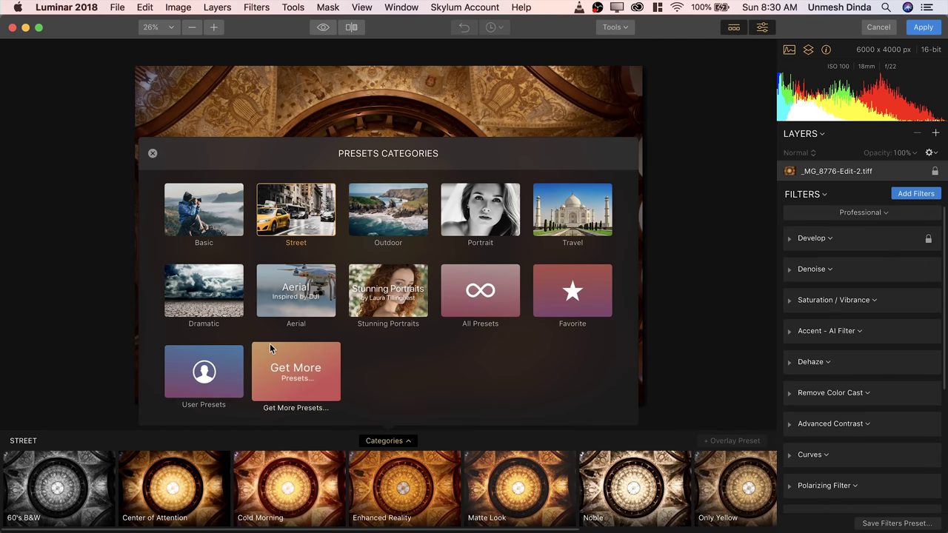
left_click(204, 374)
left_click(63, 480)
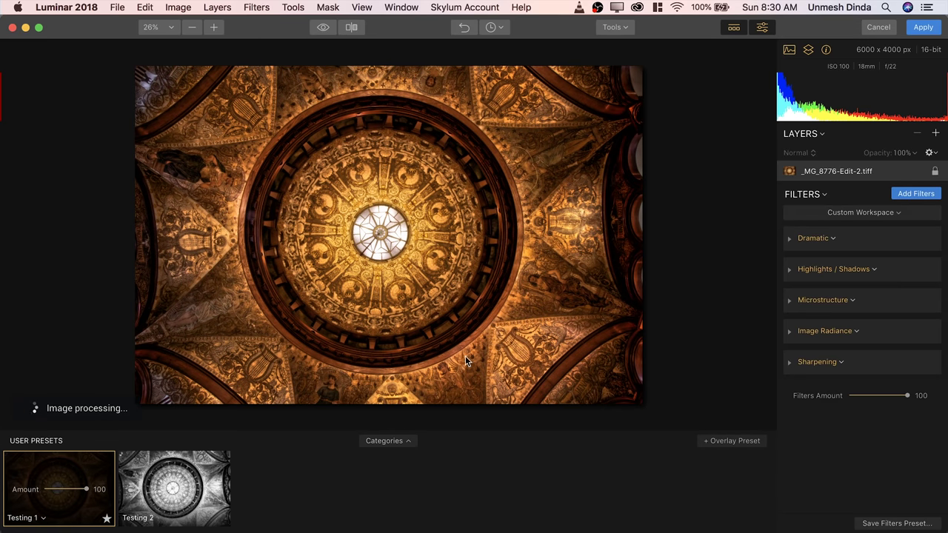
left_click(733, 28)
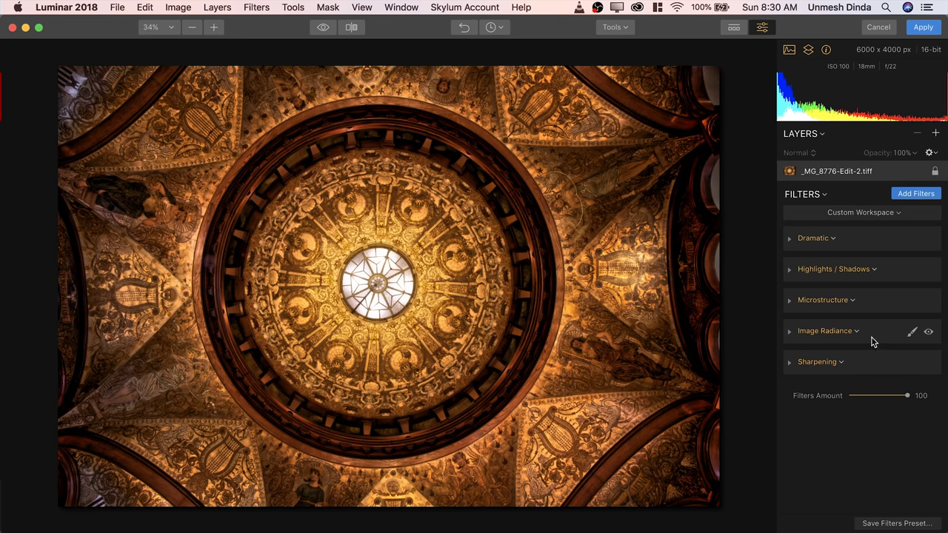
- Delete the preset's Image Radiance filter and add a fresh Image Radiance filter from the filters catalog
left_click(789, 332)
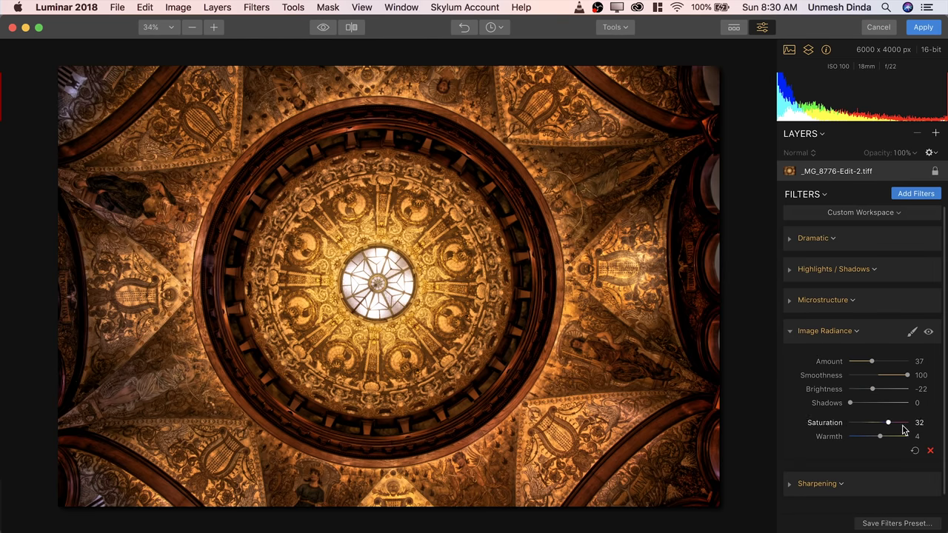
left_click(926, 452)
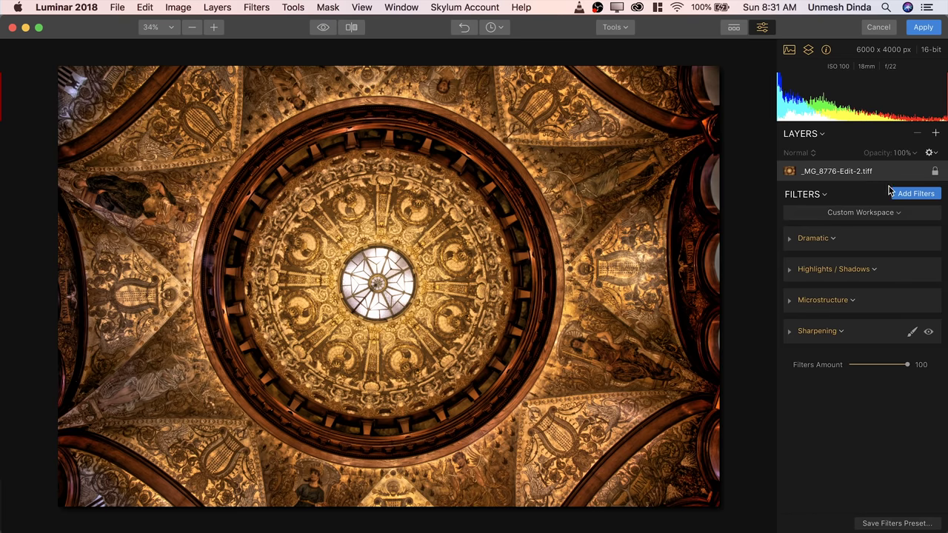
left_click(899, 198)
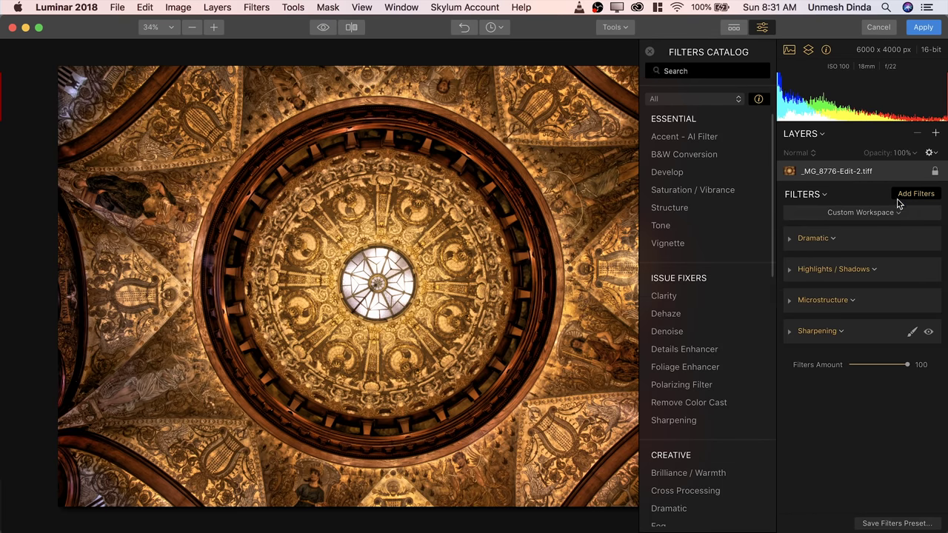
scroll(711, 355, "down", 5)
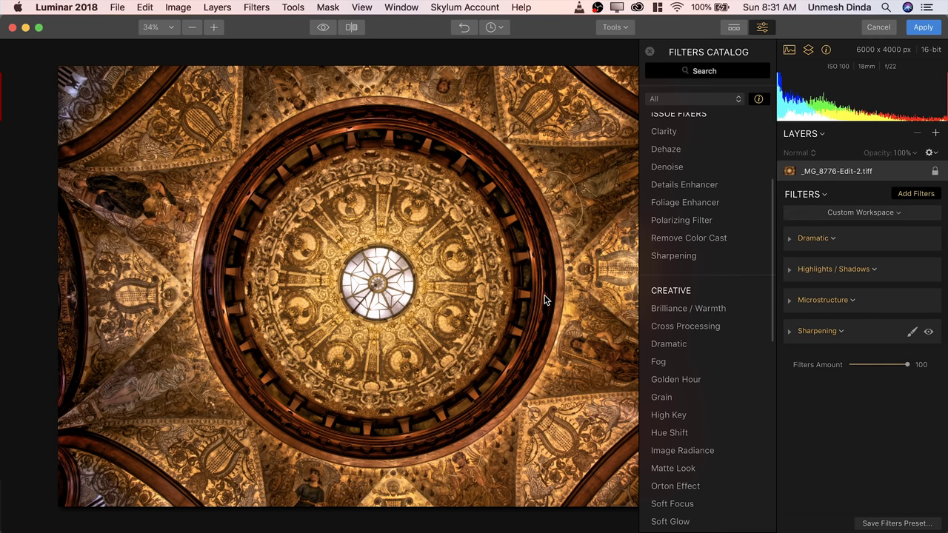
scroll(711, 341, "down", 5)
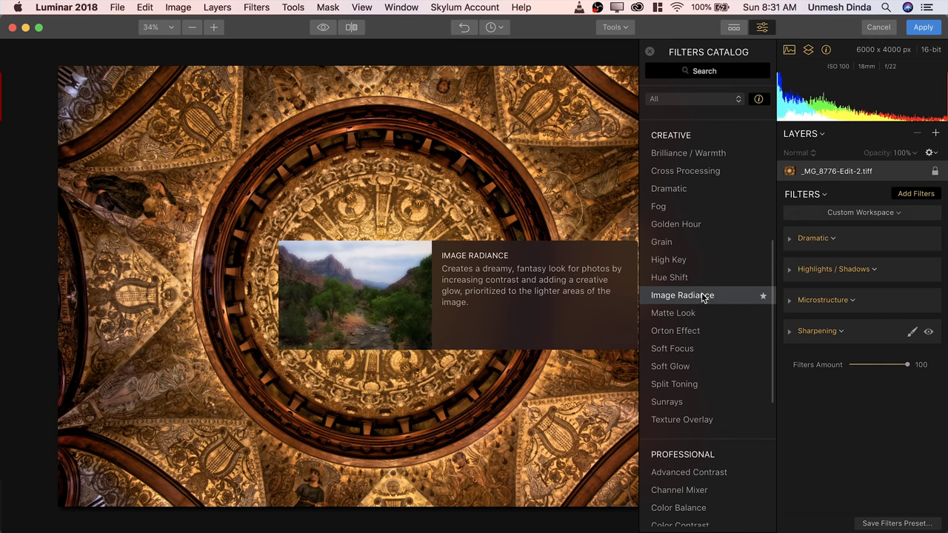
left_click(711, 295)
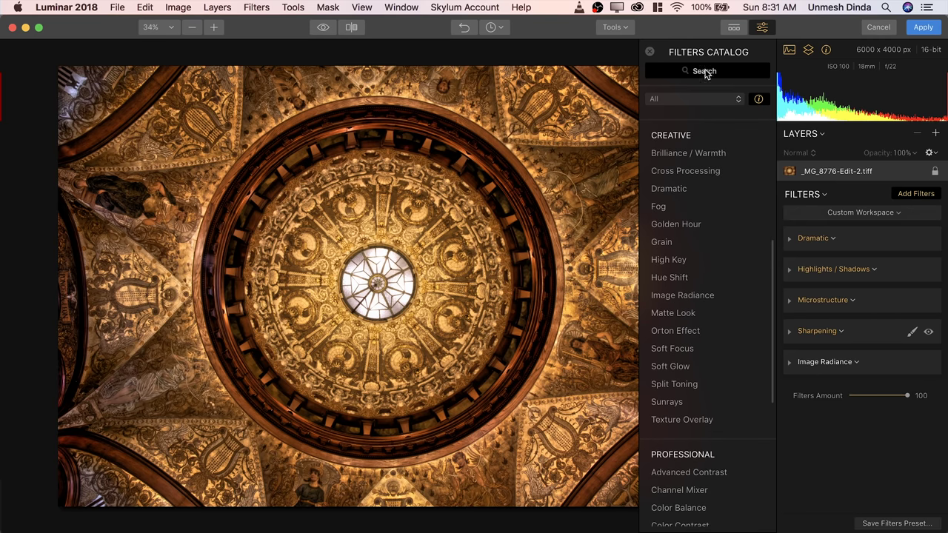
left_click(651, 58)
- In the Image Radiance filter, set Amount to 65, Smoothness to 100 and Shadows to 78
left_click(791, 363)
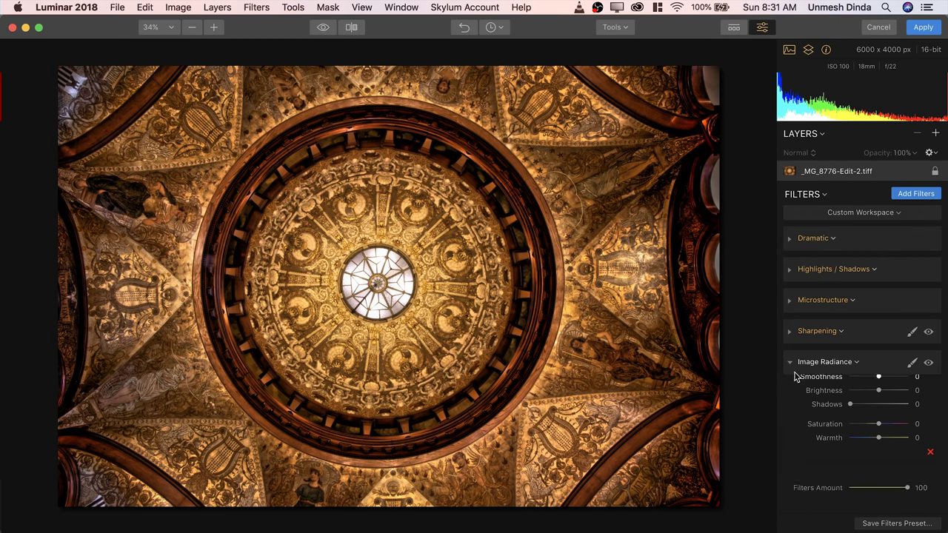
scroll(814, 389, "down", 1)
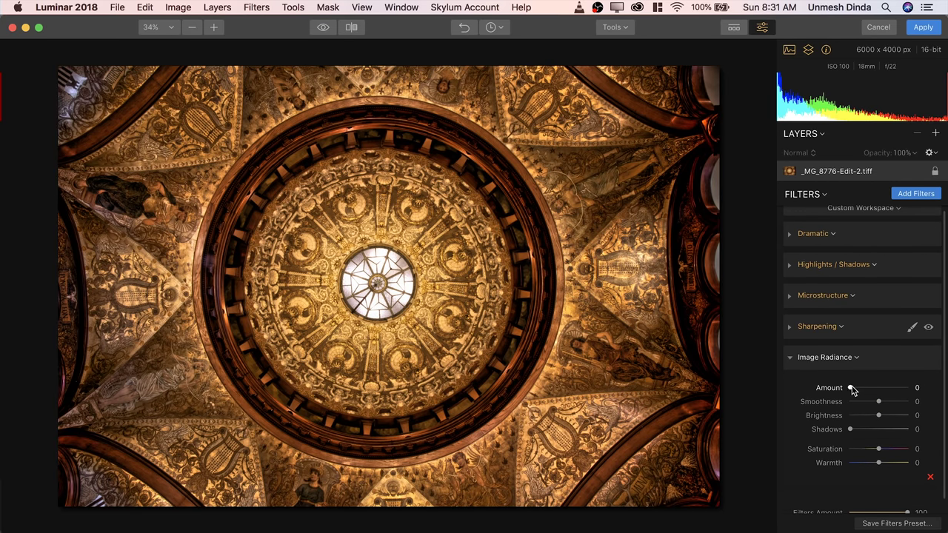
left_click_drag(852, 389, 892, 389)
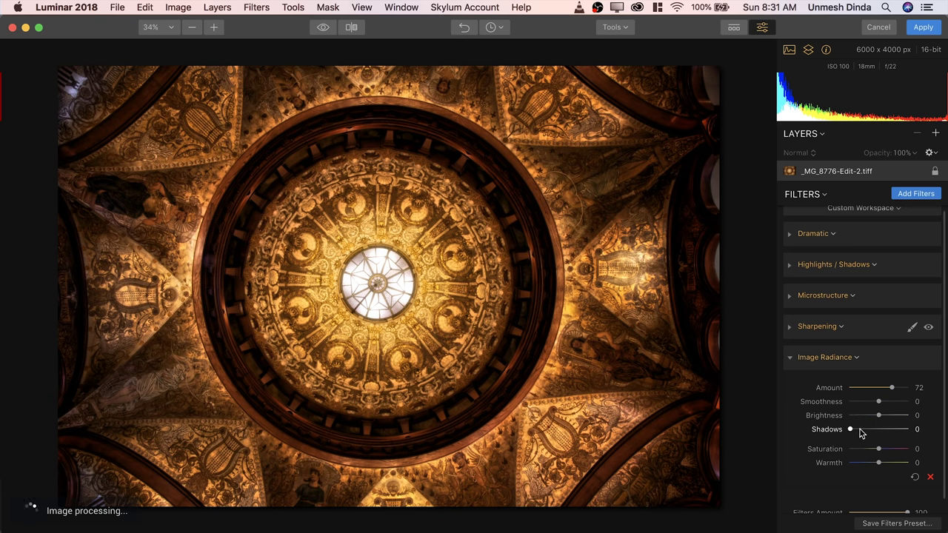
mouse_move(880, 402)
left_mouse_down()
mouse_move(915, 406)
mouse_move(888, 389)
left_mouse_up()
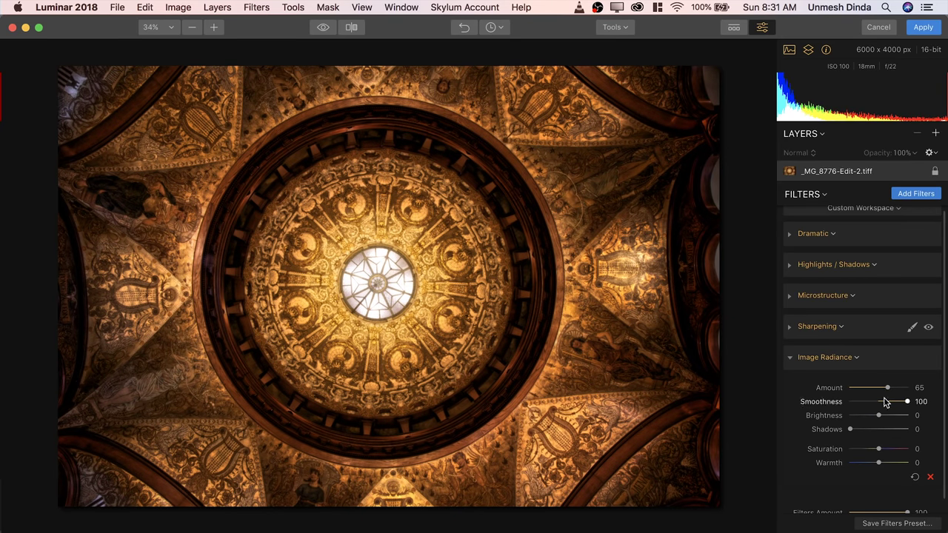
left_click_drag(850, 431, 896, 429)
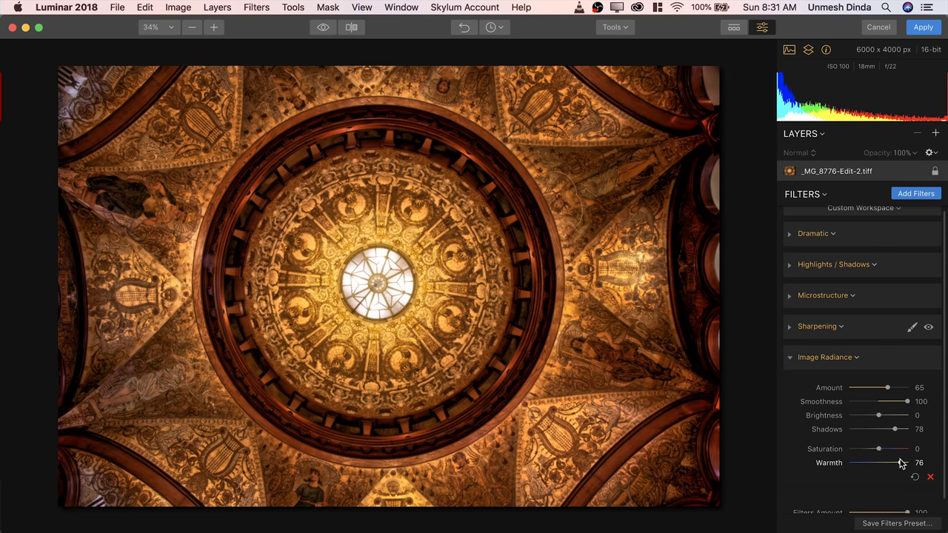
- Set the Image Radiance filter's Warmth to 36 and Saturation to -30, and collapse its settings
mouse_move(902, 463)
left_mouse_down()
mouse_move(881, 464)
mouse_move(891, 464)
left_mouse_up()
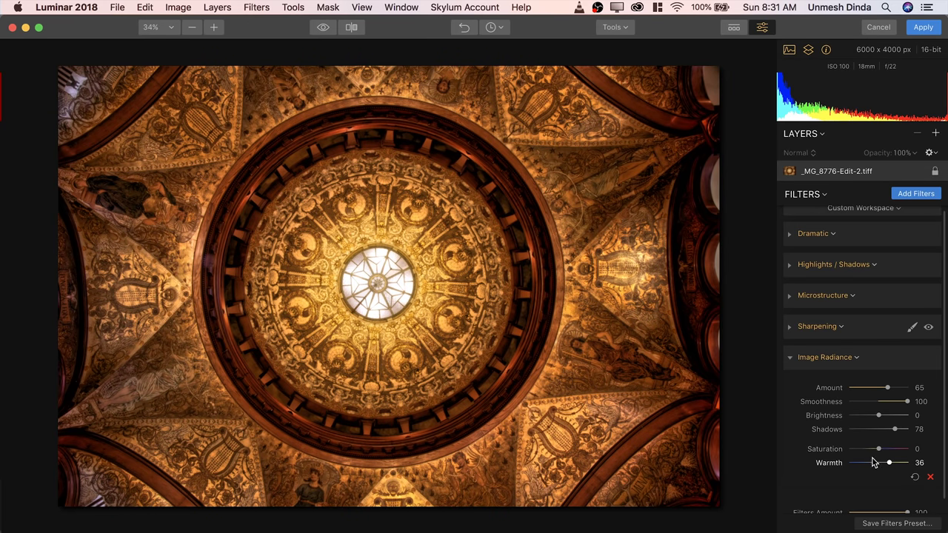
left_click(878, 450)
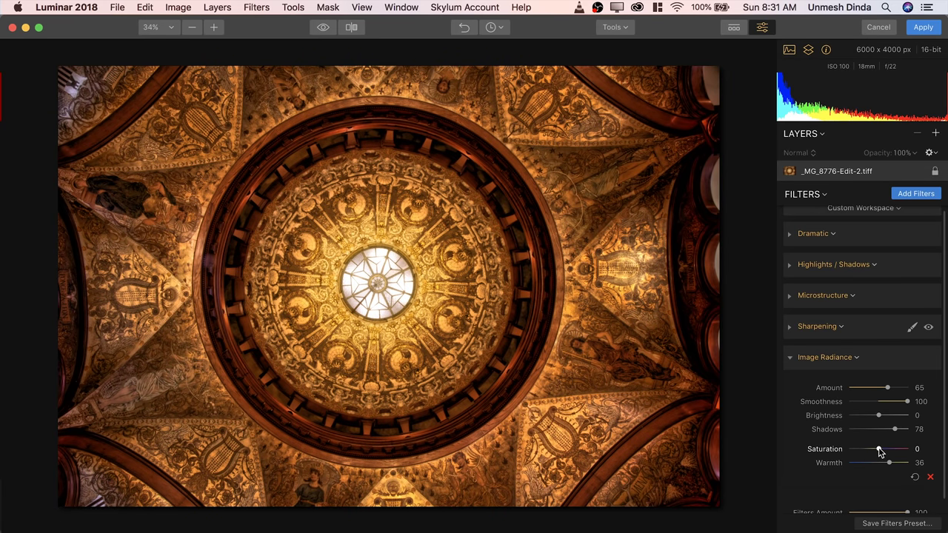
left_click_drag(871, 452, 871, 450)
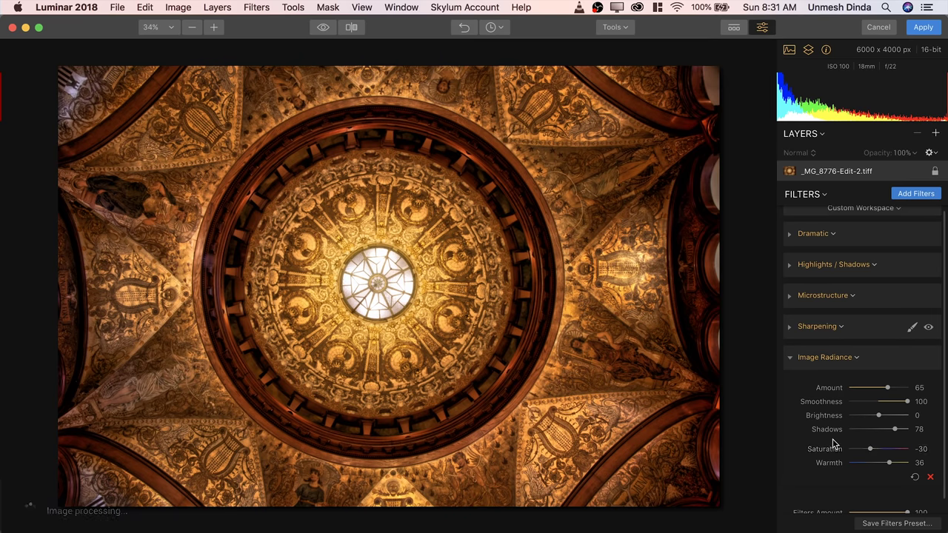
scroll(796, 449, "down", 1)
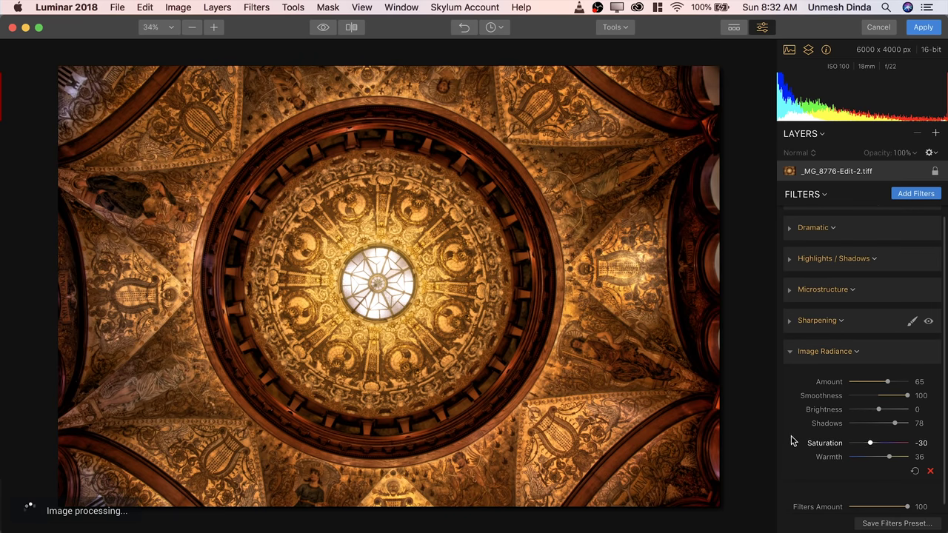
left_click(788, 353)
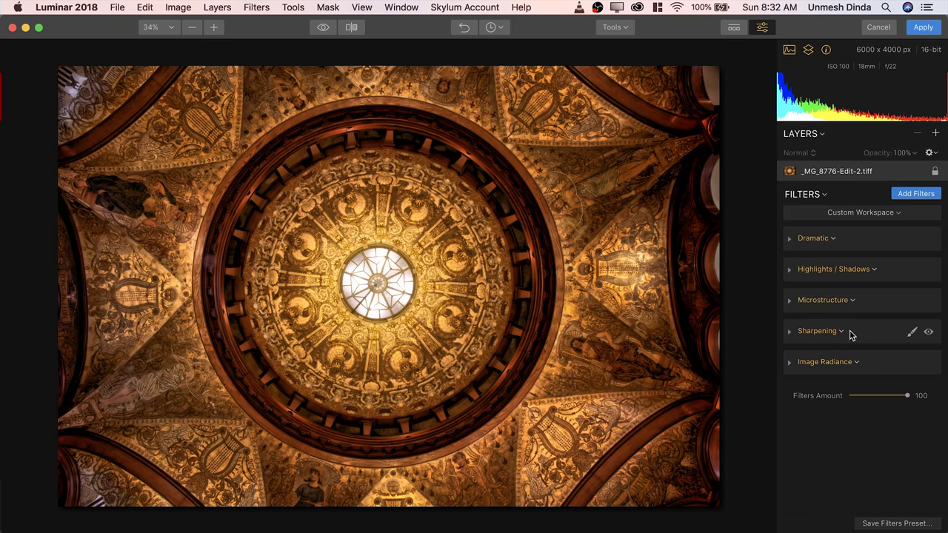
- Move the Microstructure filter below Image Radiance at the end of the filter stack
left_click(851, 301)
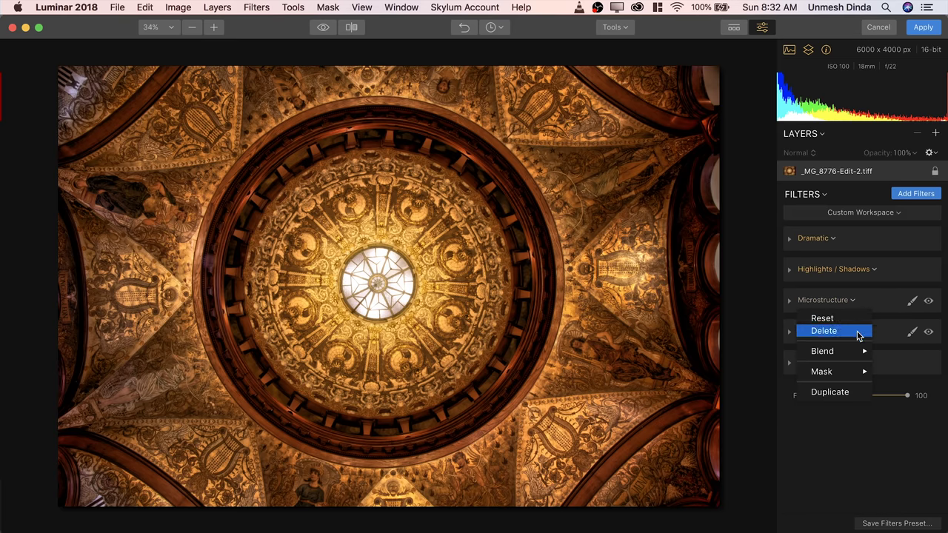
left_click(893, 305)
left_click_drag(893, 305, 887, 385)
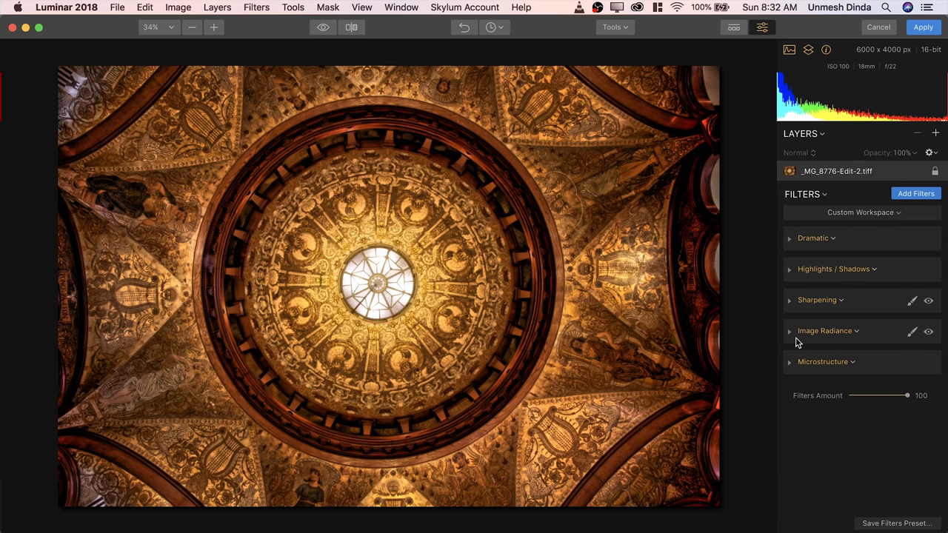
- Compare the edit with the original photo, and compare it with the Image Radiance filter hidden and shown
left_click(323, 28)
left_click(322, 28)
left_click(928, 333)
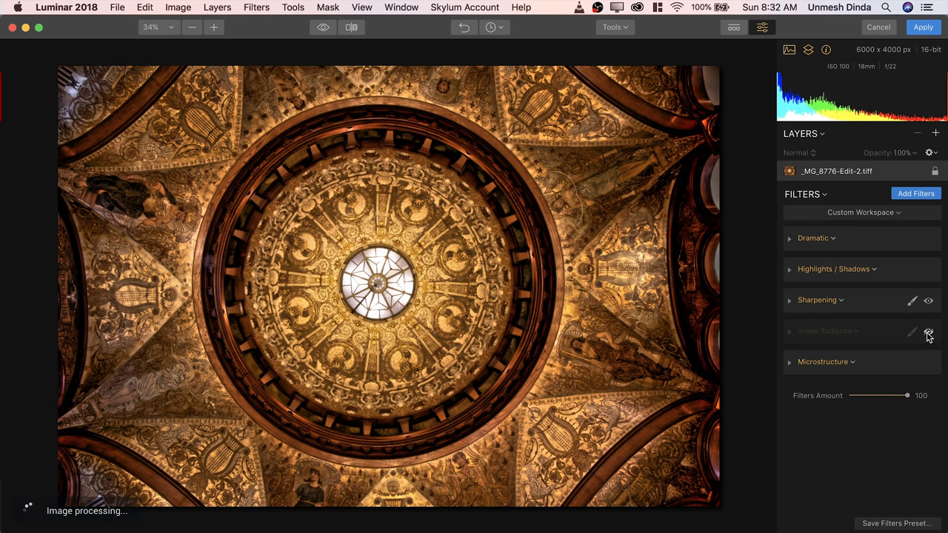
left_click(929, 333)
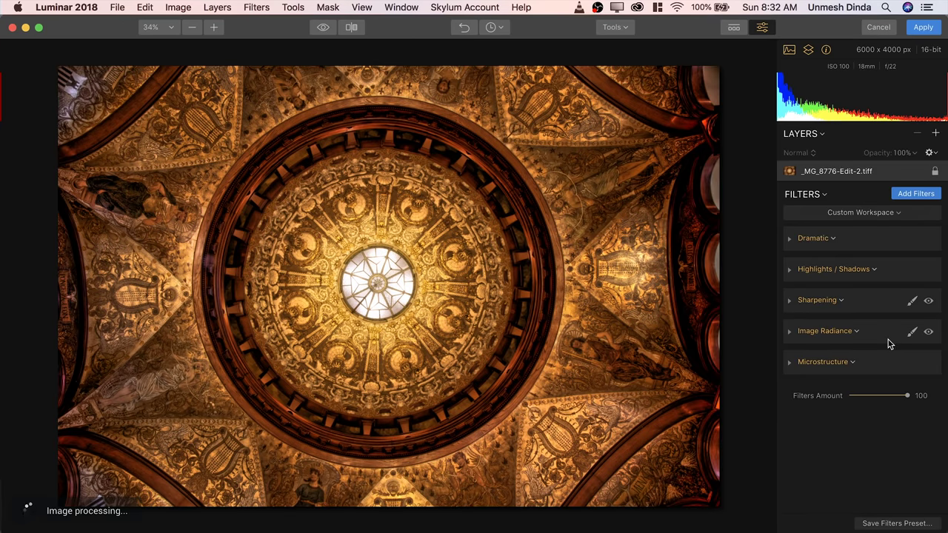
- Switch to Lightroom and set the dome photo's Clarity +83, Temp +13, Exposure -0.20, Highlights -100, Shadows +37, Whites +39 and Blacks -25
mouse_move(397, 524)
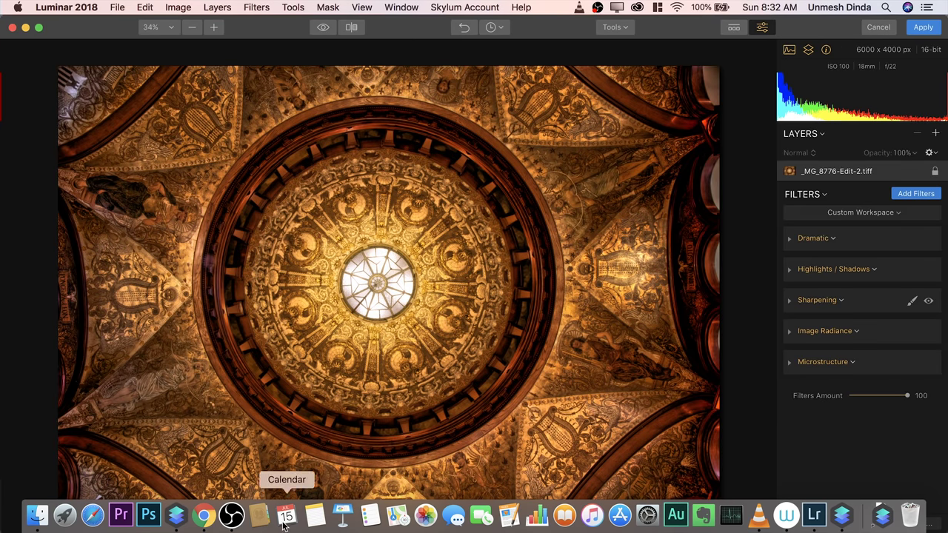
left_click(814, 515)
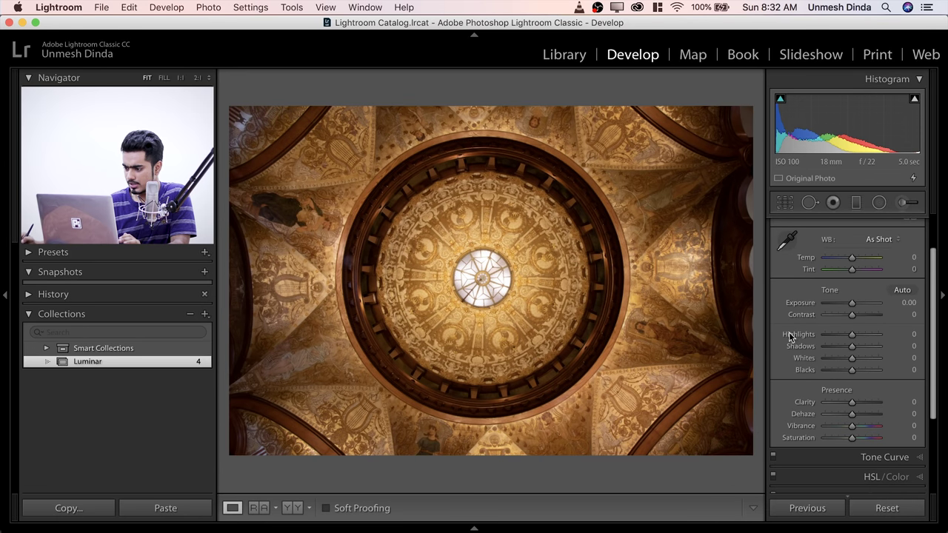
left_click_drag(853, 402, 875, 403)
scroll(853, 317, "down", 1)
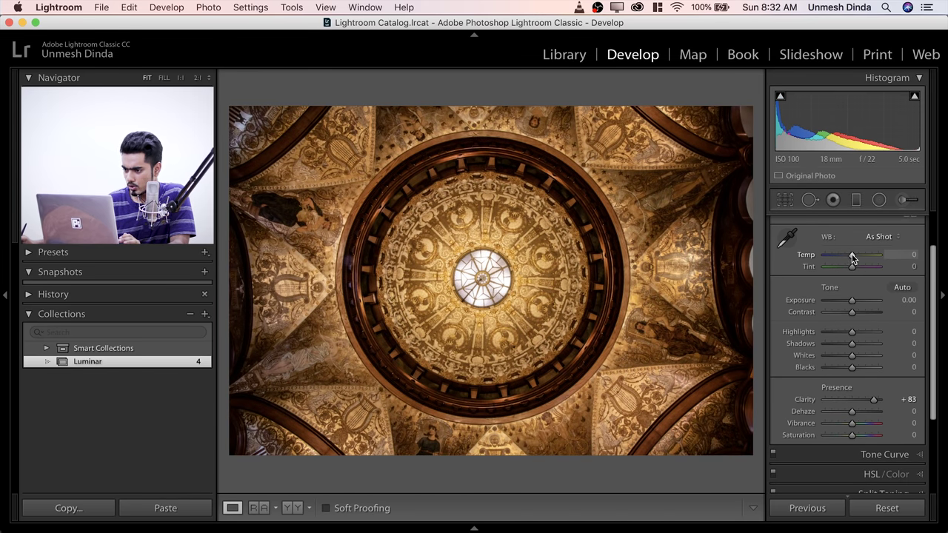
left_click_drag(853, 256, 854, 259)
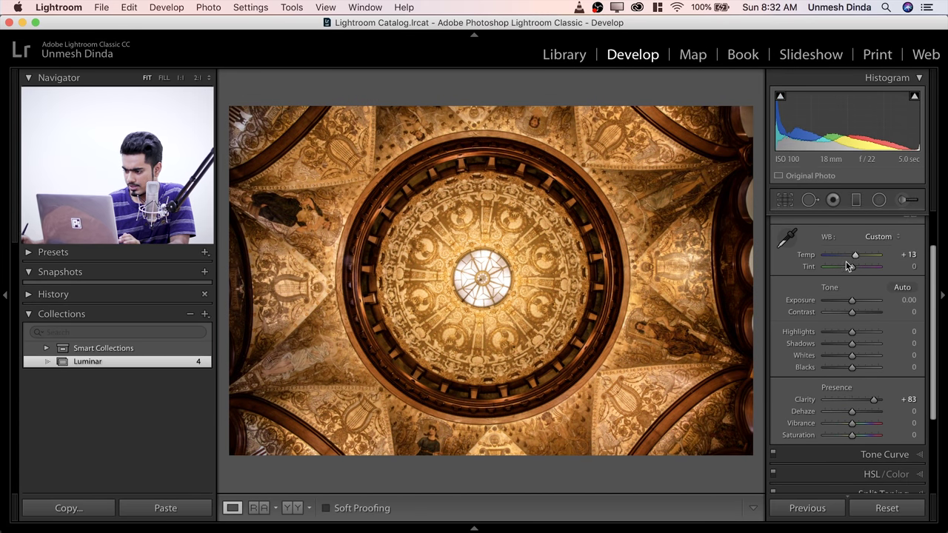
left_click_drag(852, 345, 800, 337)
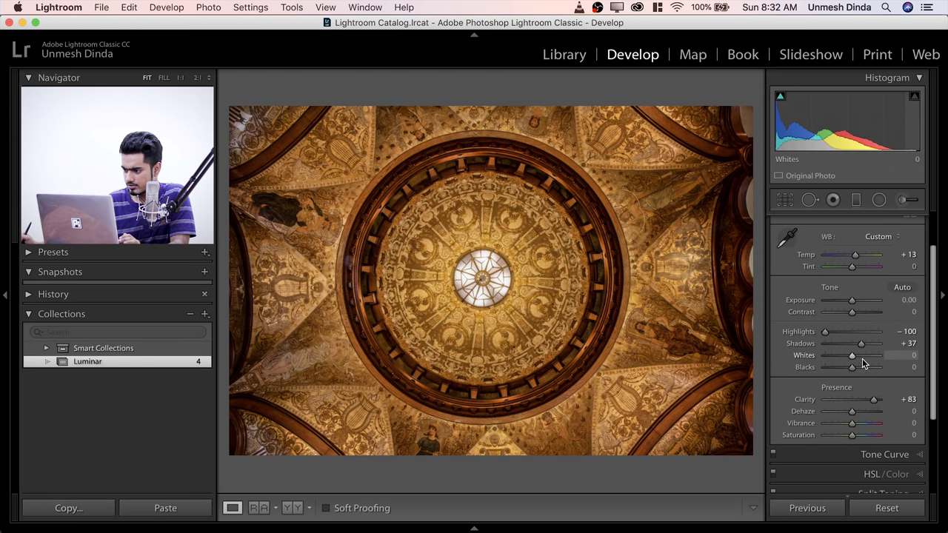
mouse_move(854, 359)
left_mouse_down()
mouse_move(861, 356)
mouse_move(844, 367)
left_mouse_up()
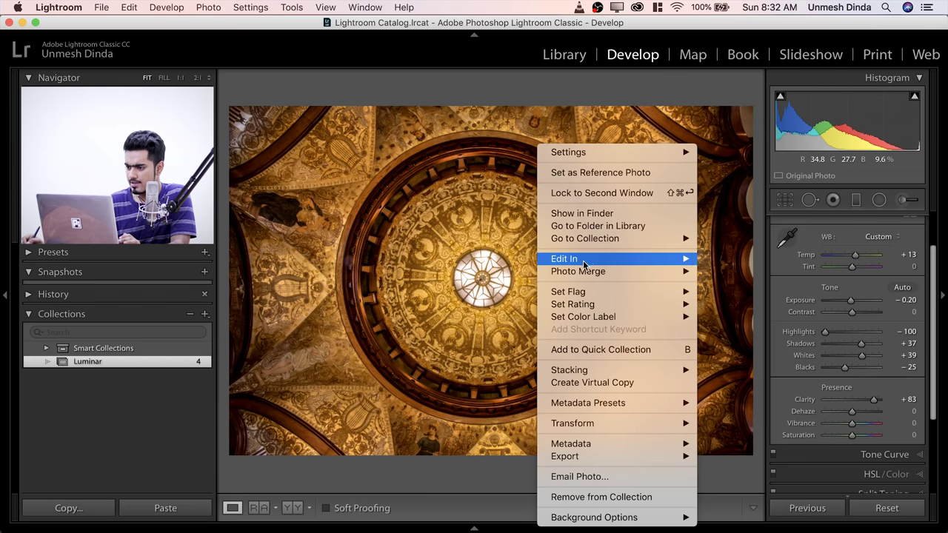
- Open a copy of the photo with Lightroom adjustments in Adobe Photoshop CC 2018
mouse_move(582, 258)
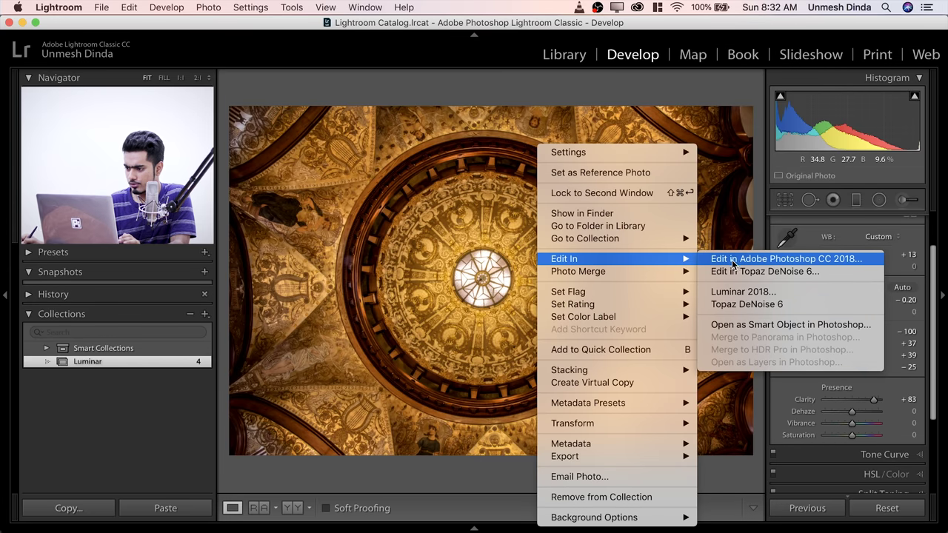
left_click(736, 259)
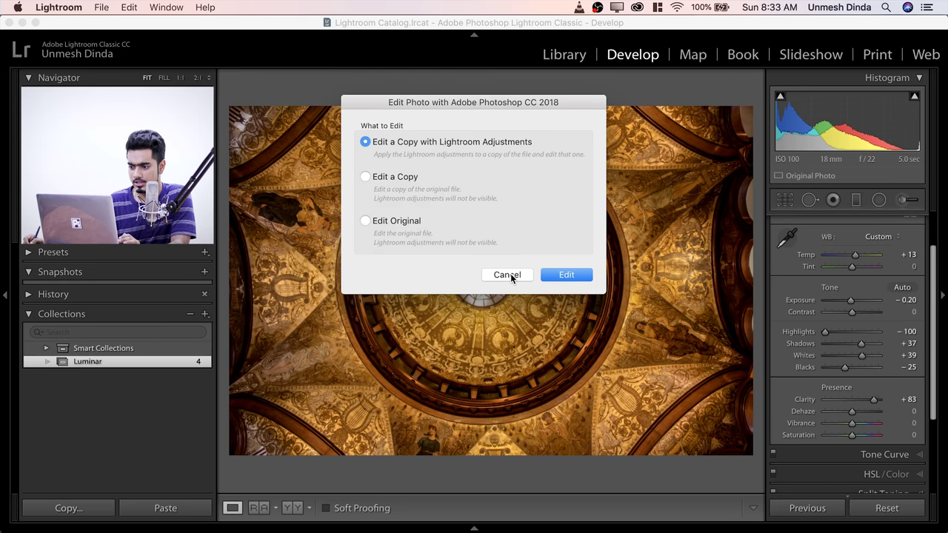
left_click(567, 275)
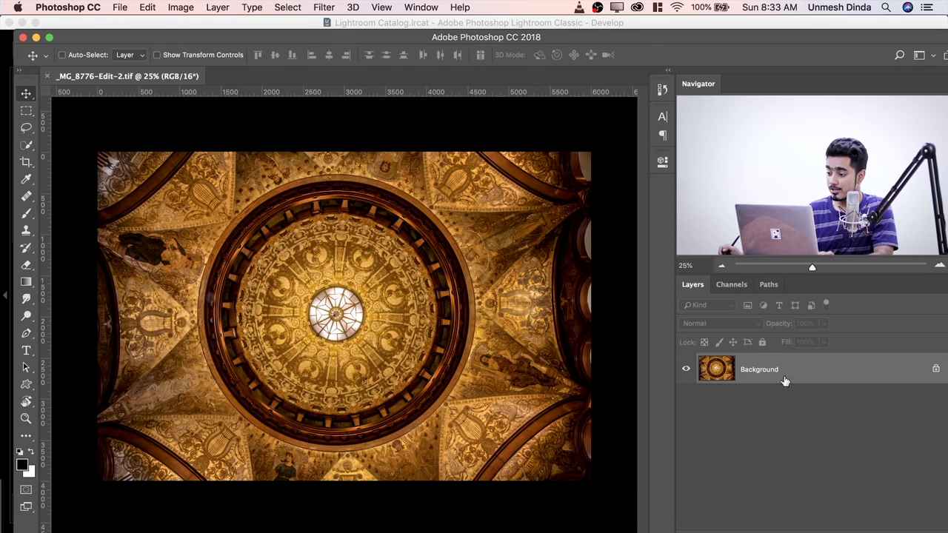
- Duplicate the Background layer of the dome photo
key("super+j")
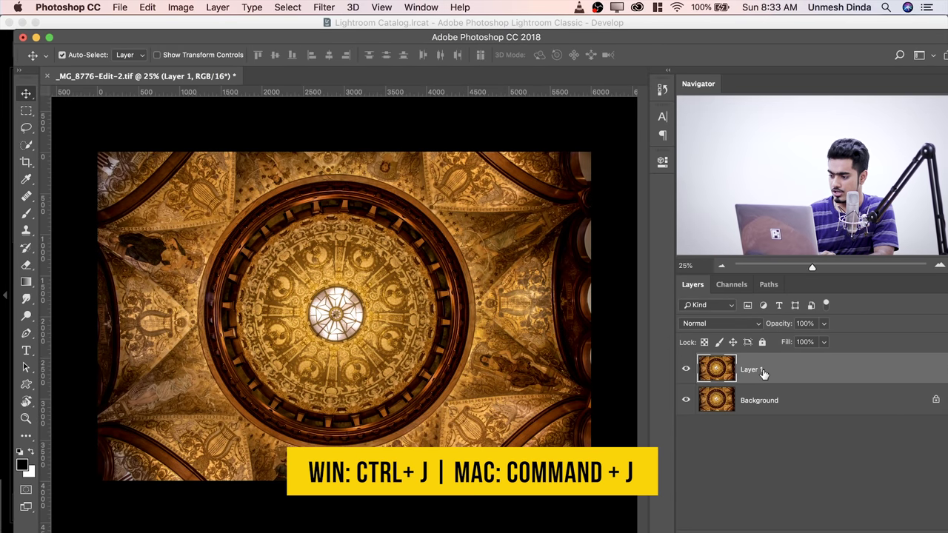
left_click(324, 9)
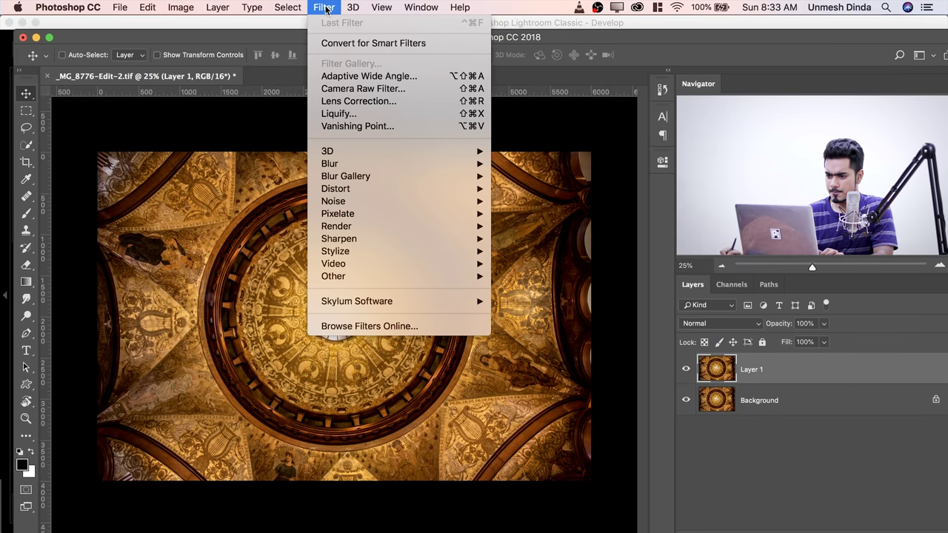
mouse_move(398, 276)
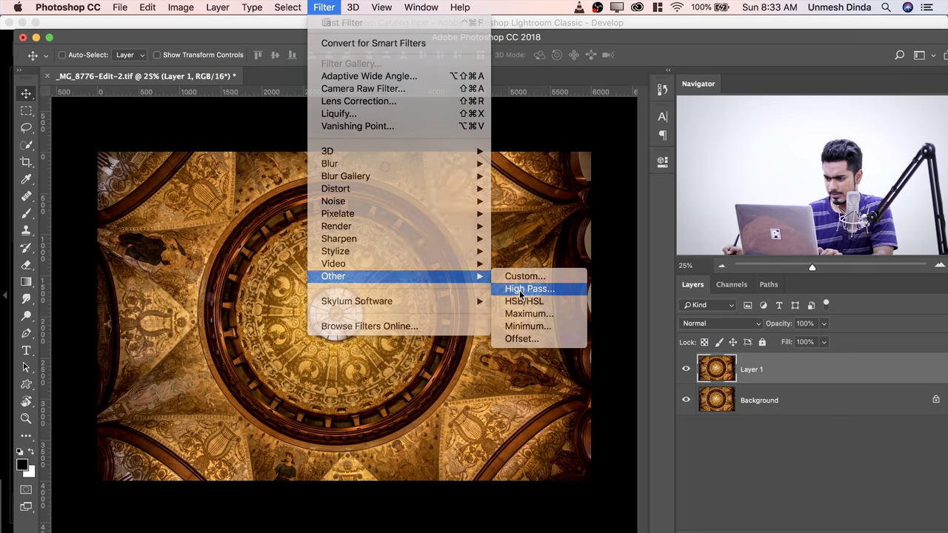
left_click(519, 290)
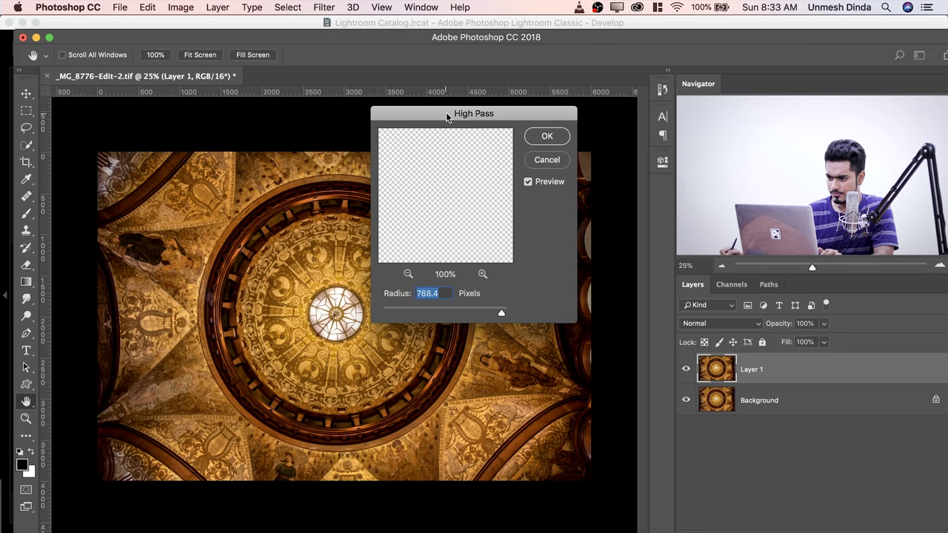
left_click_drag(446, 111, 498, 183)
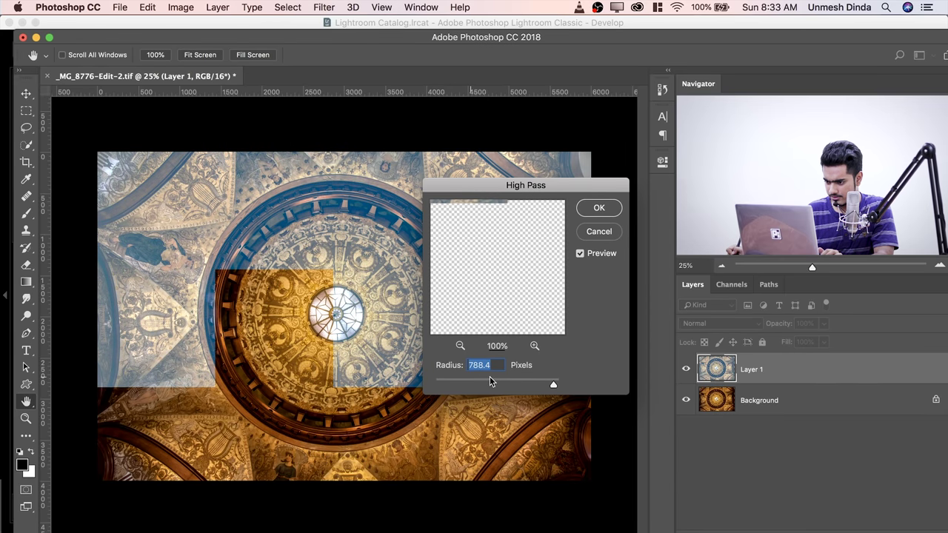
left_click(489, 379)
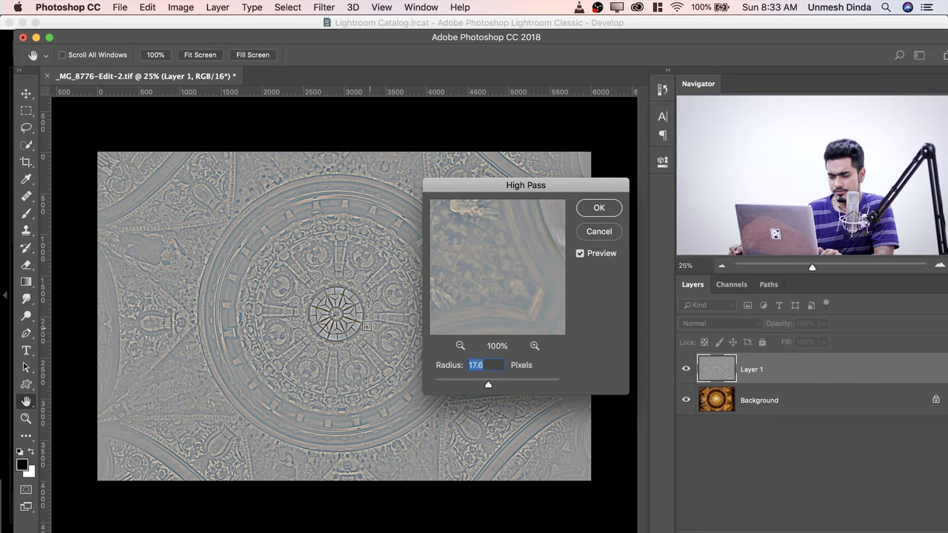
left_click_drag(500, 384, 546, 383)
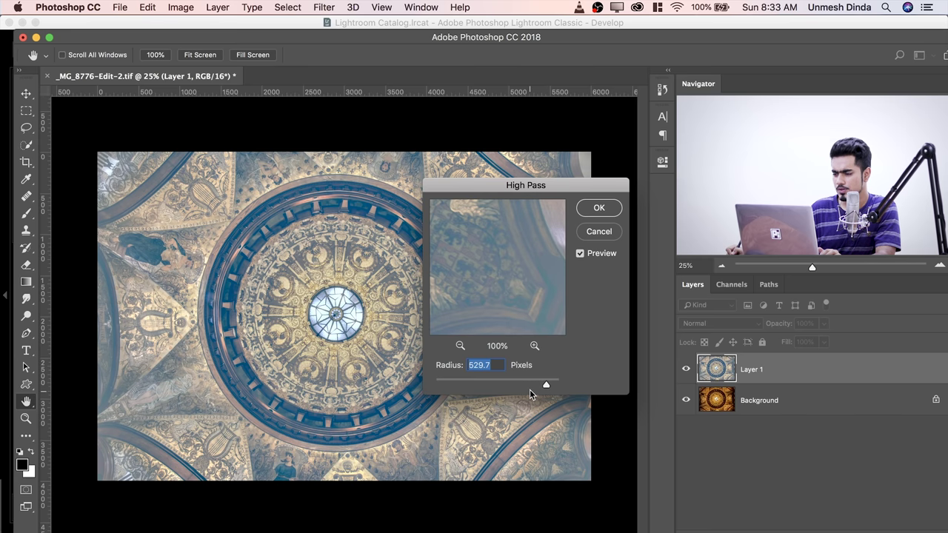
left_click(597, 231)
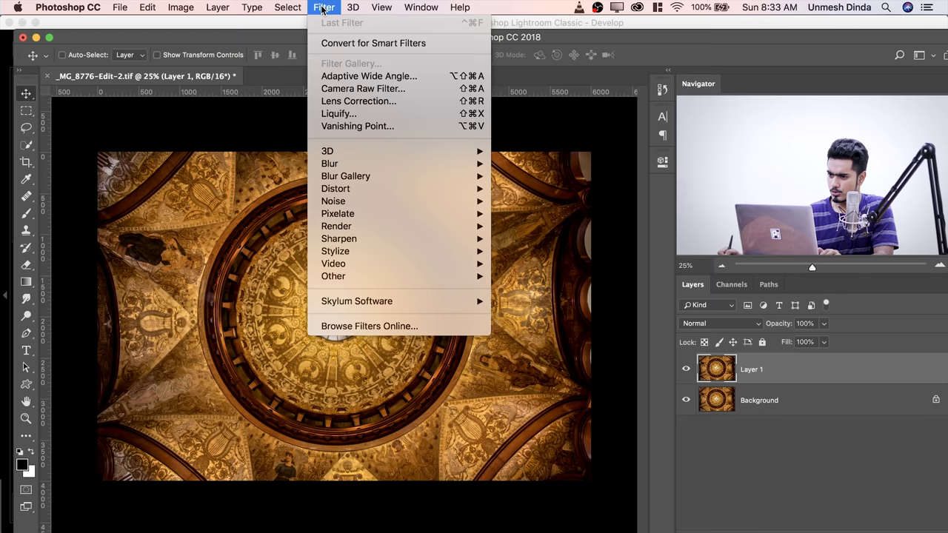
- Convert Layer 1 for smart filters and apply a High Pass filter with a radius of 459.1 pixels
left_click(337, 44)
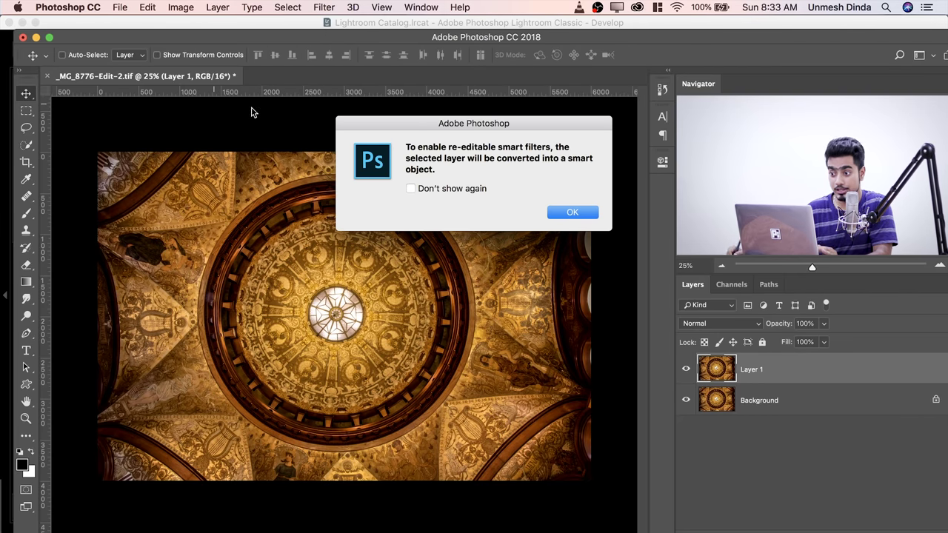
left_click(559, 211)
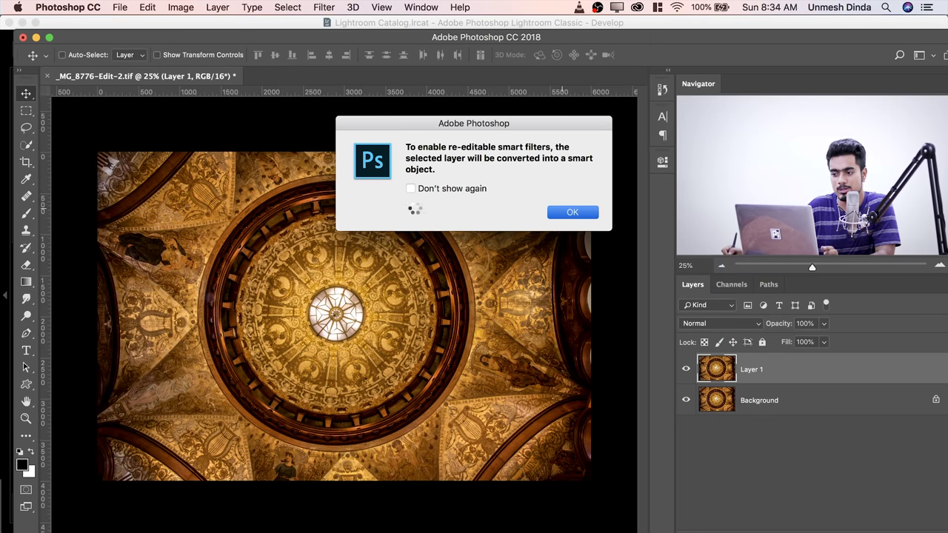
left_click(326, 9)
mouse_move(423, 277)
left_click(526, 295)
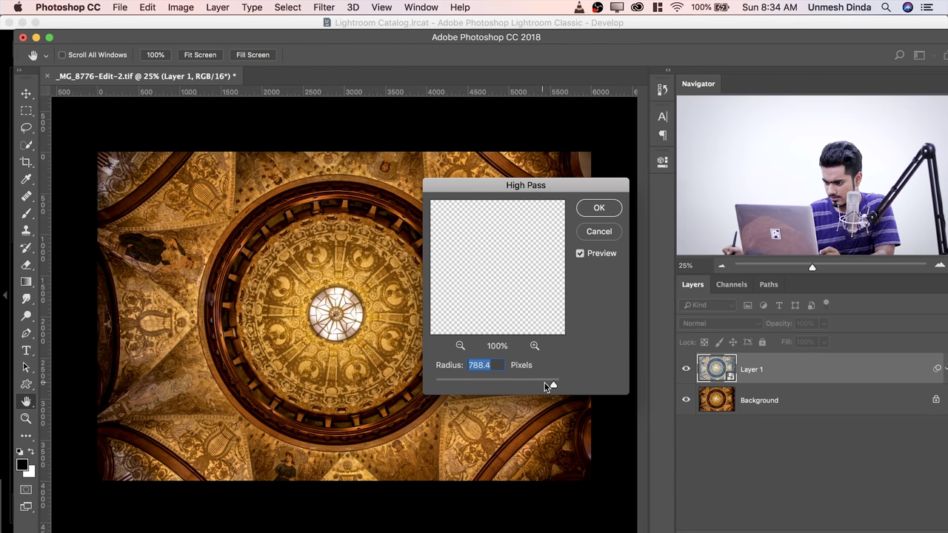
left_click_drag(553, 386, 545, 386)
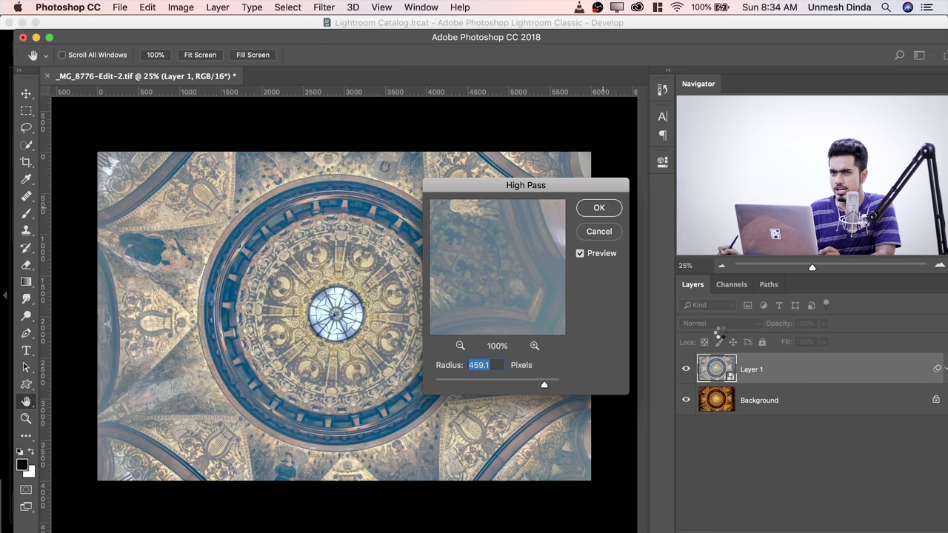
key("Return")
- Set Layer 1's blend mode to Overlay, compare it hidden and shown, and reduce its opacity to 60%
left_click(730, 324)
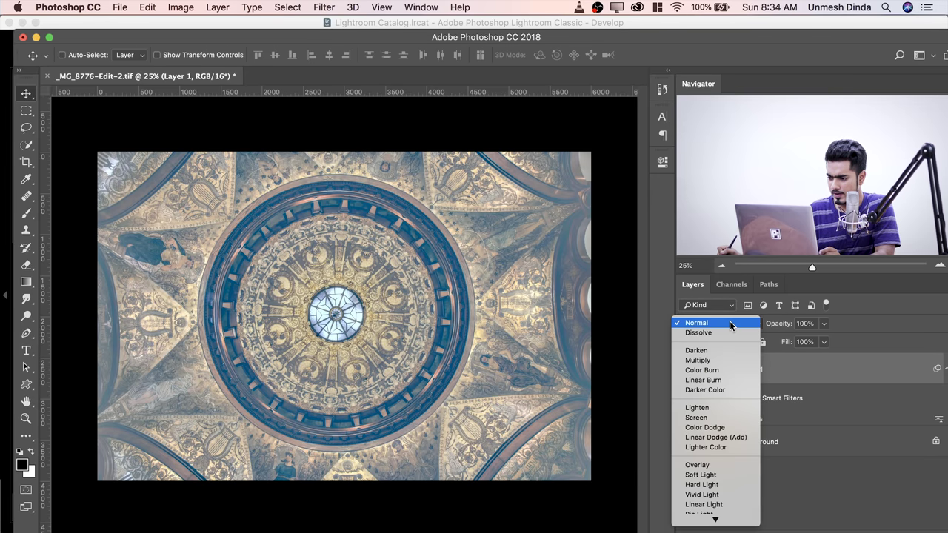
left_click(696, 464)
left_click(686, 369)
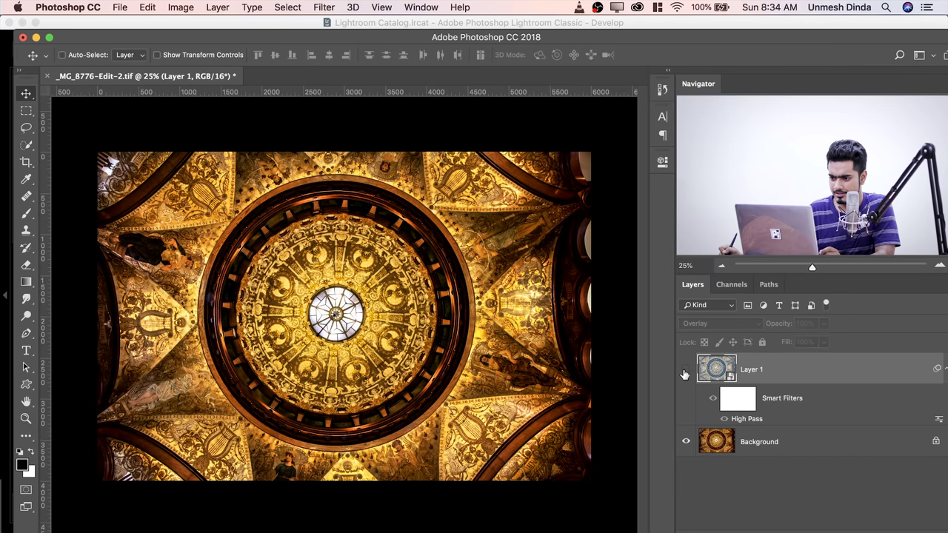
left_click(686, 369)
left_click_drag(824, 324, 802, 343)
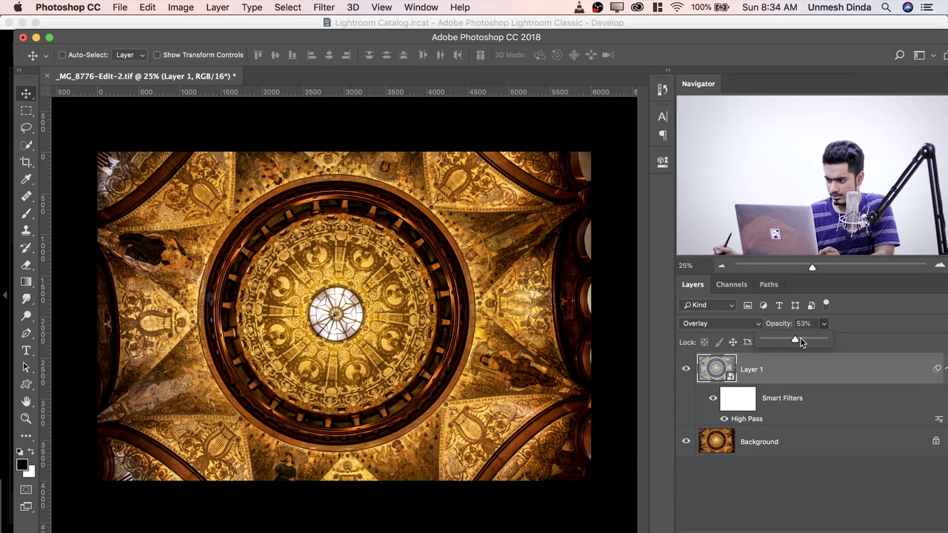
- Edit Layer 1's High Pass smart filter and set its radius to 811.9 pixels
double_click(746, 419)
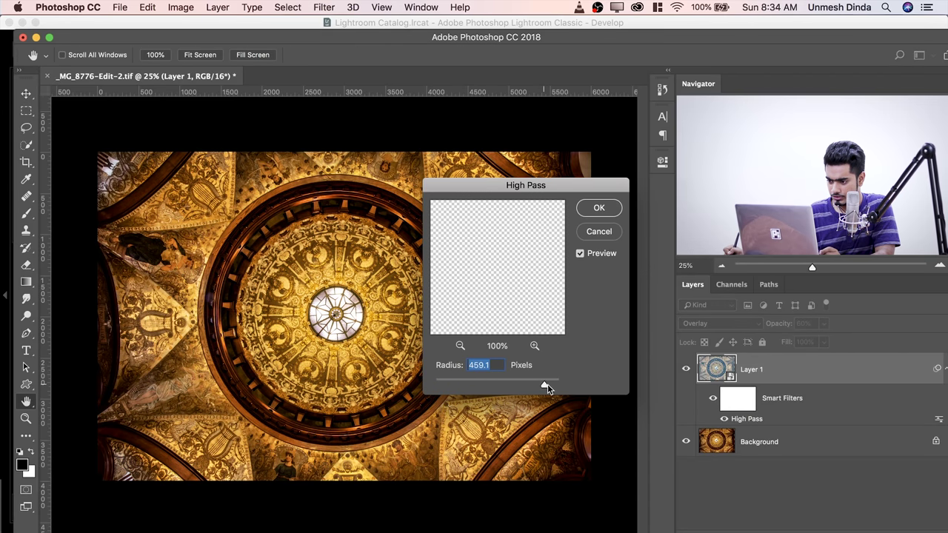
left_click_drag(547, 386, 551, 386)
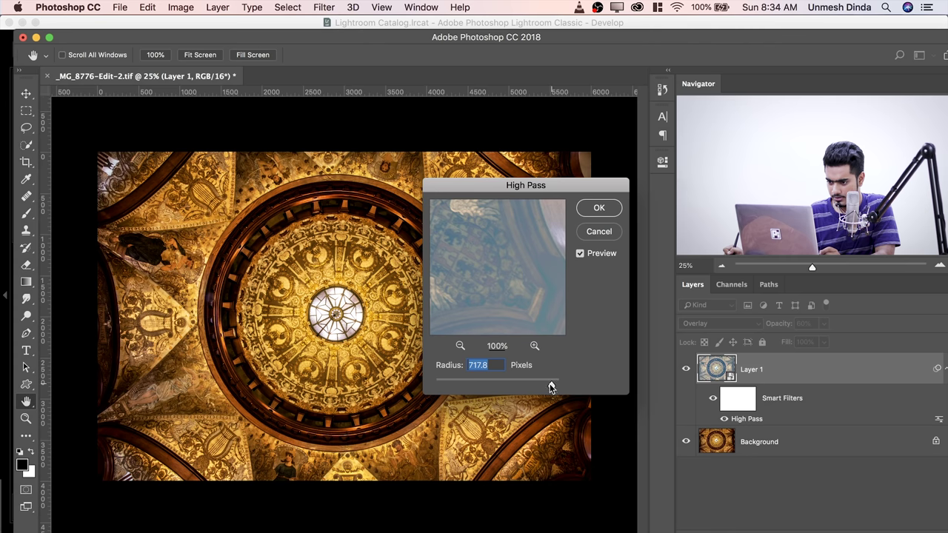
left_click(506, 386)
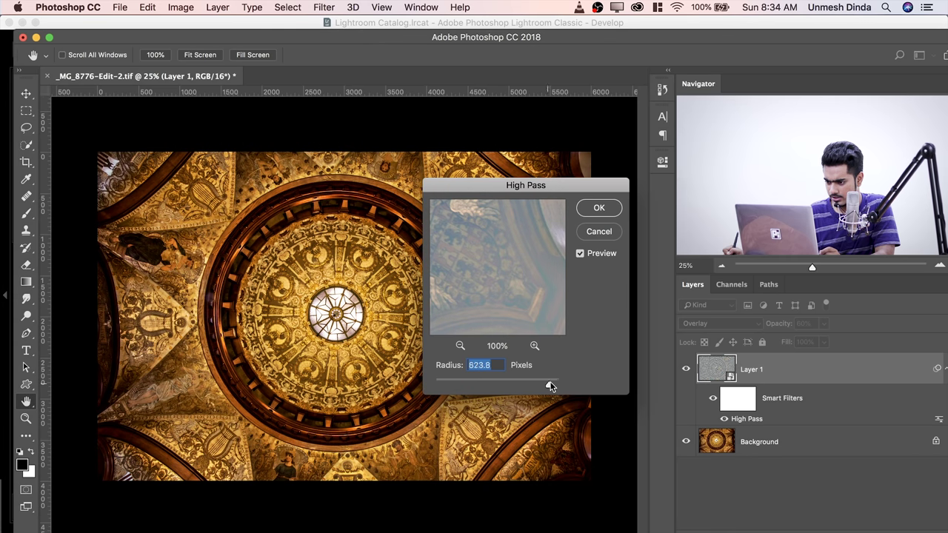
left_click_drag(550, 386, 553, 382)
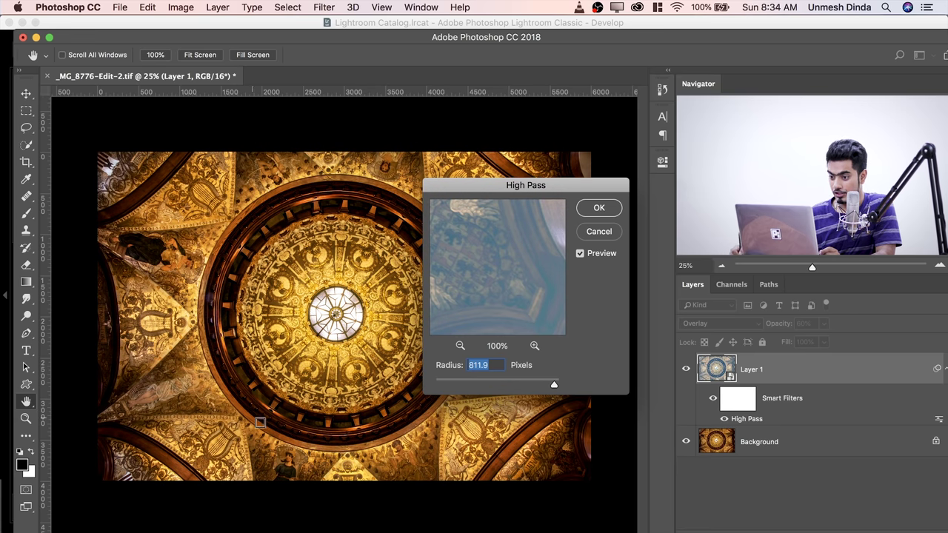
left_click(599, 207)
- Reduce the opacity of the Overlay layer, Layer 1, to about 42%
left_click_drag(552, 252, 486, 303)
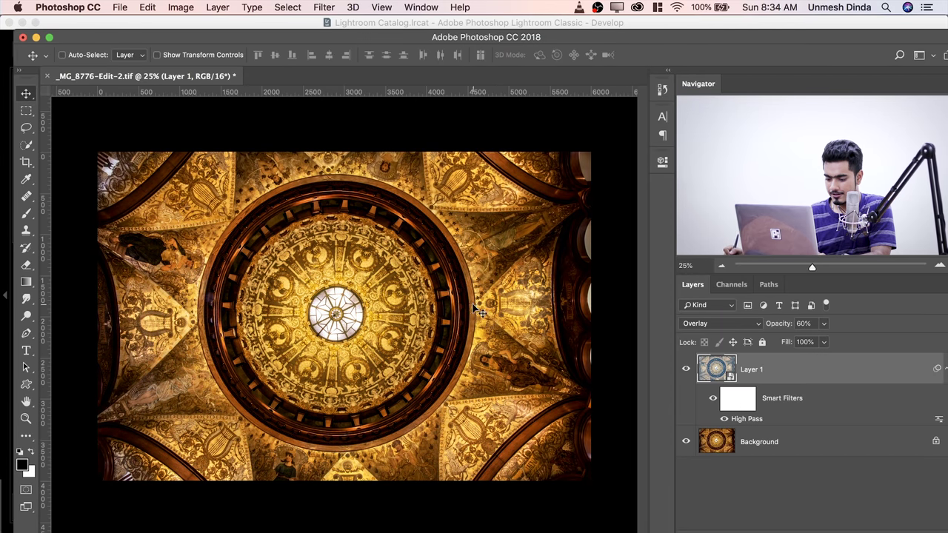
left_click_drag(471, 297, 510, 303)
key("super+r")
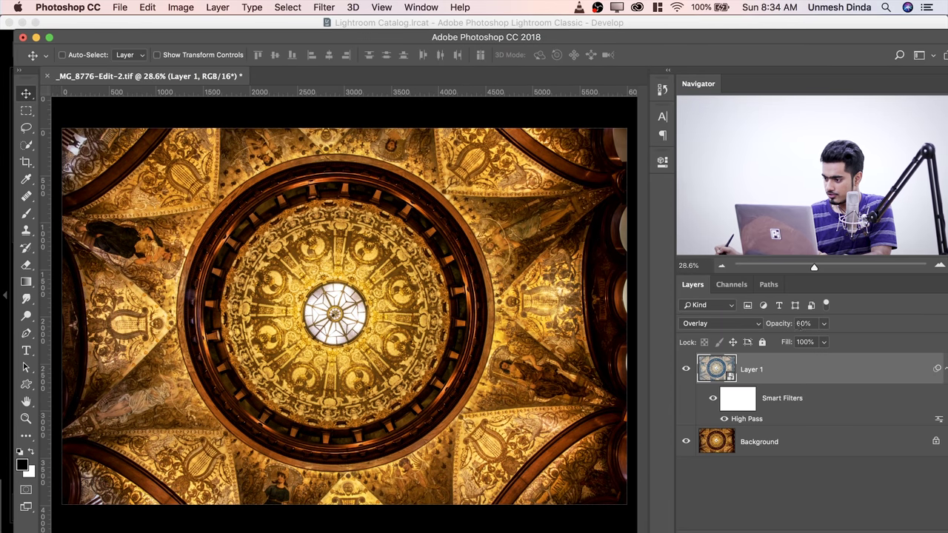
left_click(824, 326)
left_click_drag(809, 345, 807, 342)
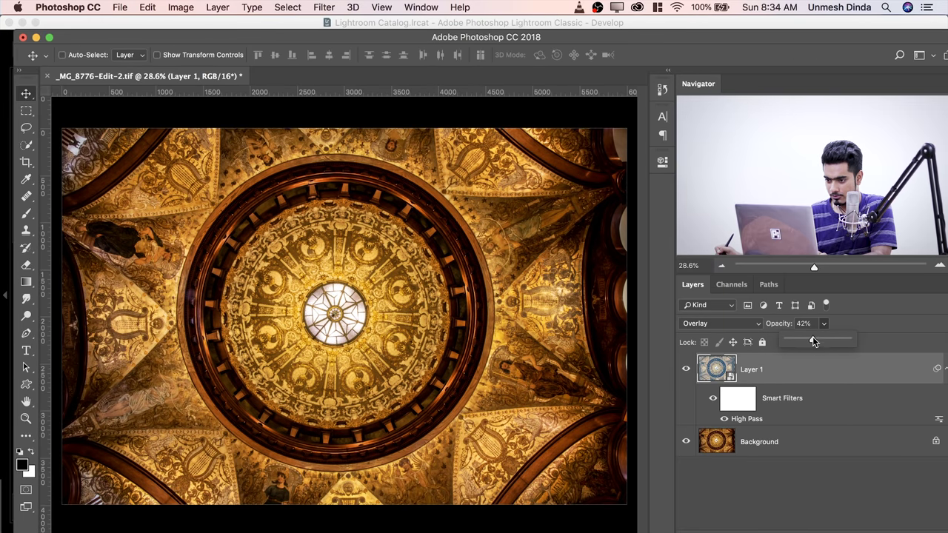
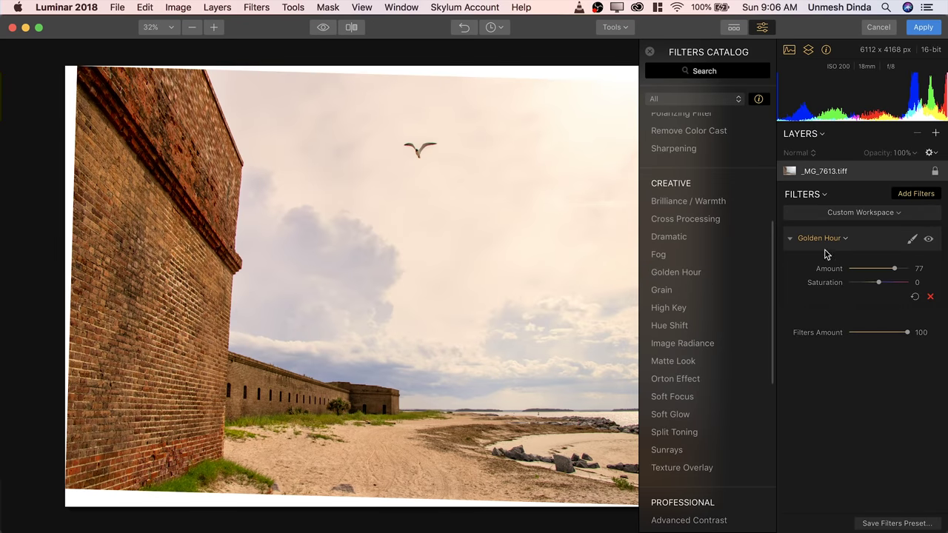
- Set the Golden Hour filter on the beach fort photo to Amount 100 and Saturation -49
left_click_drag(896, 271, 898, 270)
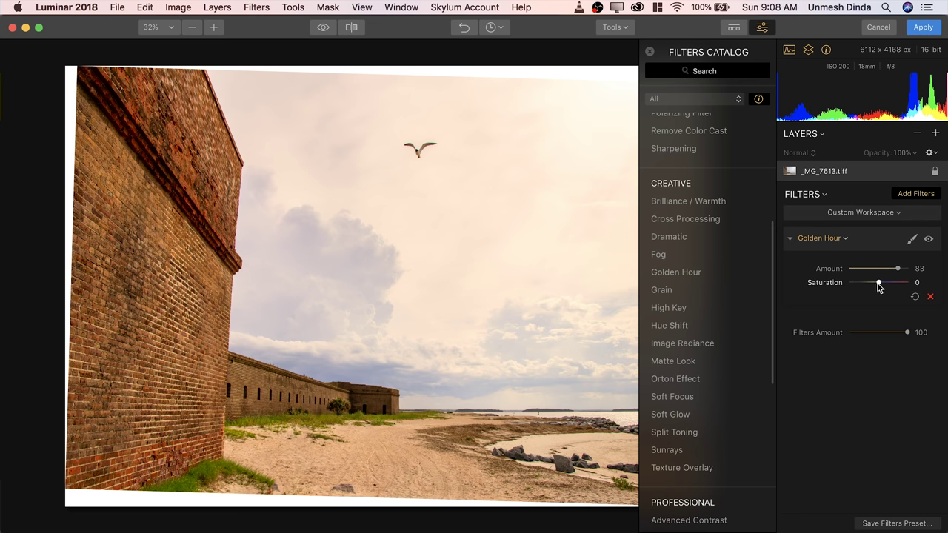
left_click_drag(878, 287, 920, 270)
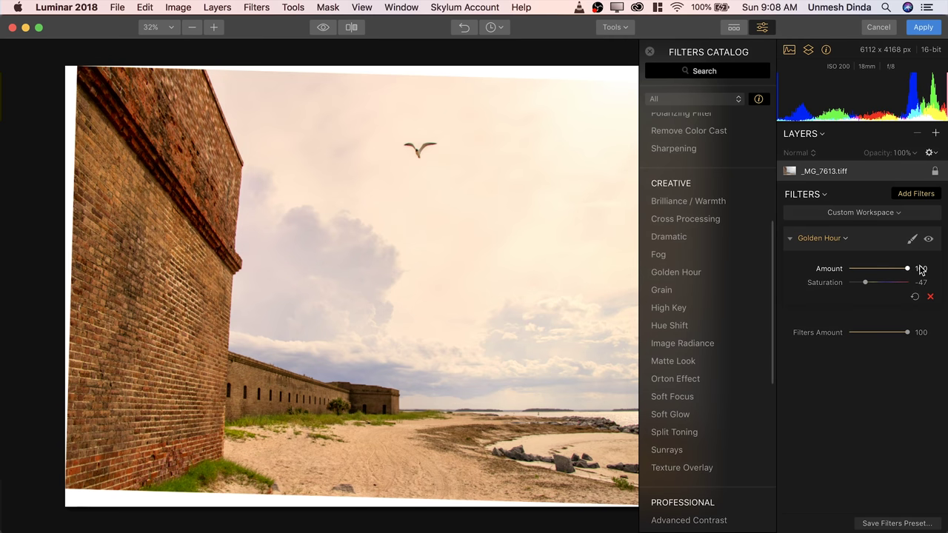
left_click(865, 286)
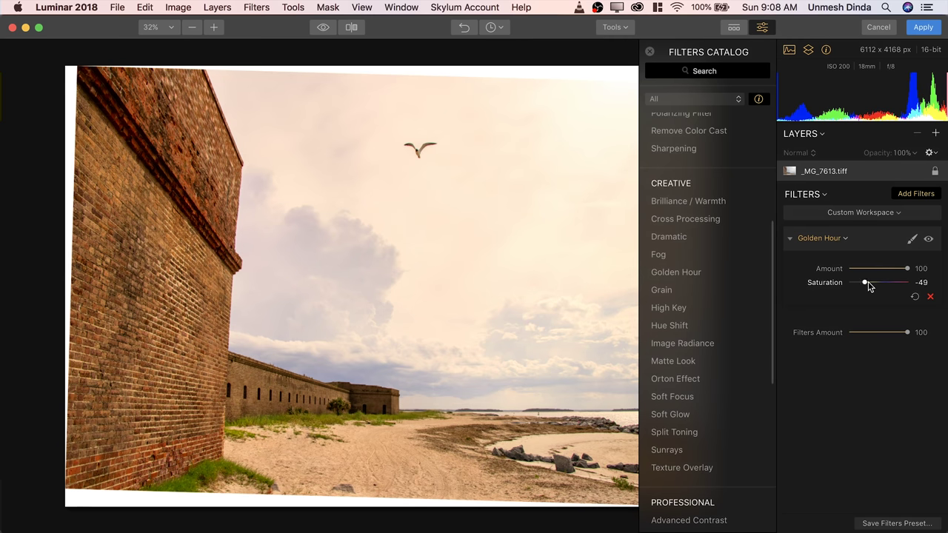
- Close the filters catalog, compare the Golden Hour edit with the original photo, and apply it to return to Photoshop
left_click(650, 53)
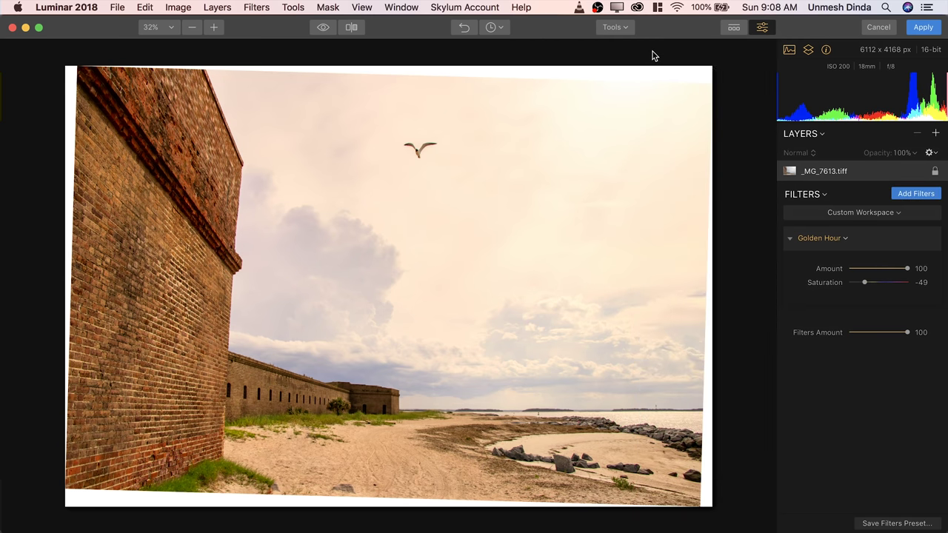
left_click(323, 28)
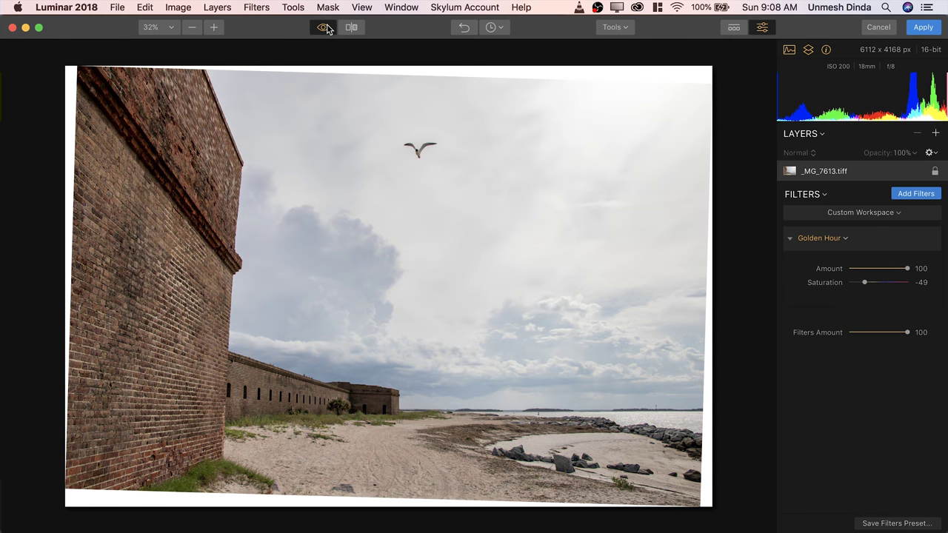
left_click(324, 27)
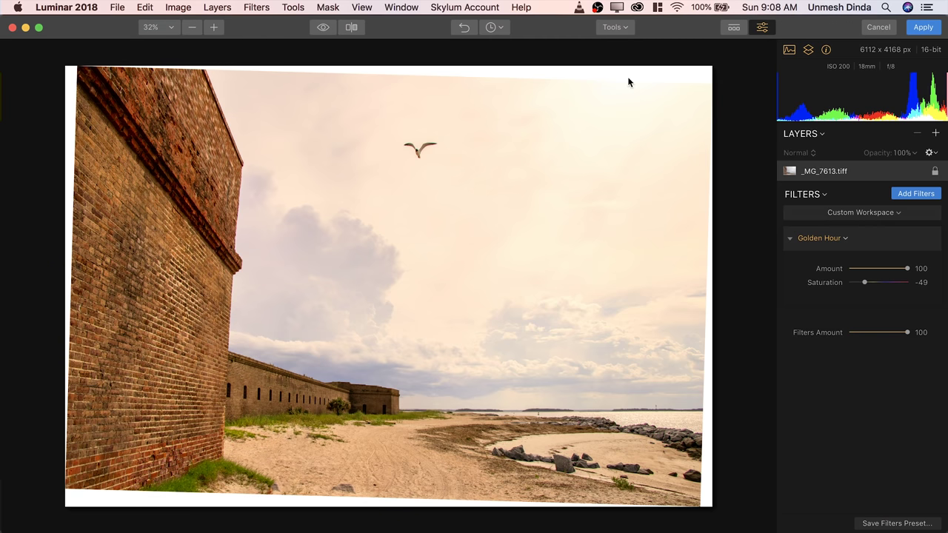
left_click(922, 30)
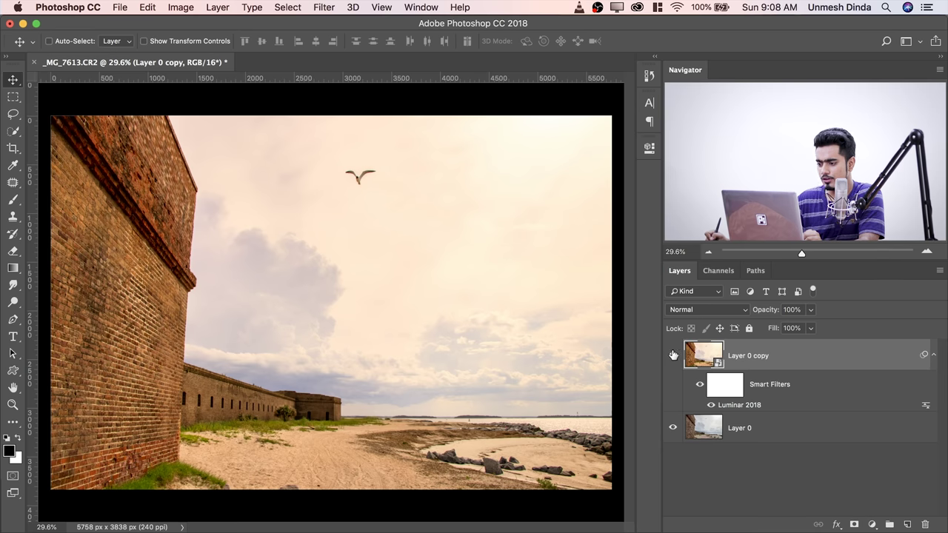
- Add a Curves adjustment layer above Layer 0 copy and delete it again
left_click(872, 525)
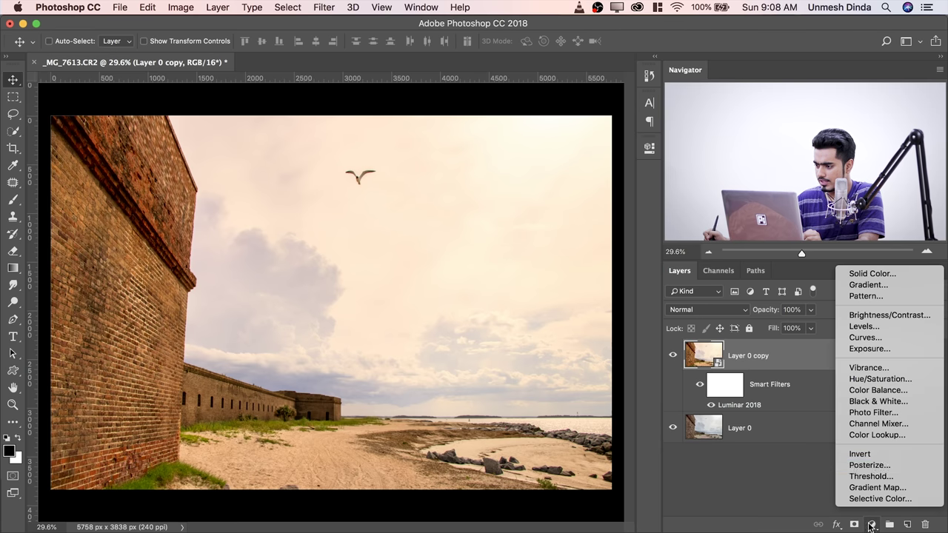
left_click(861, 338)
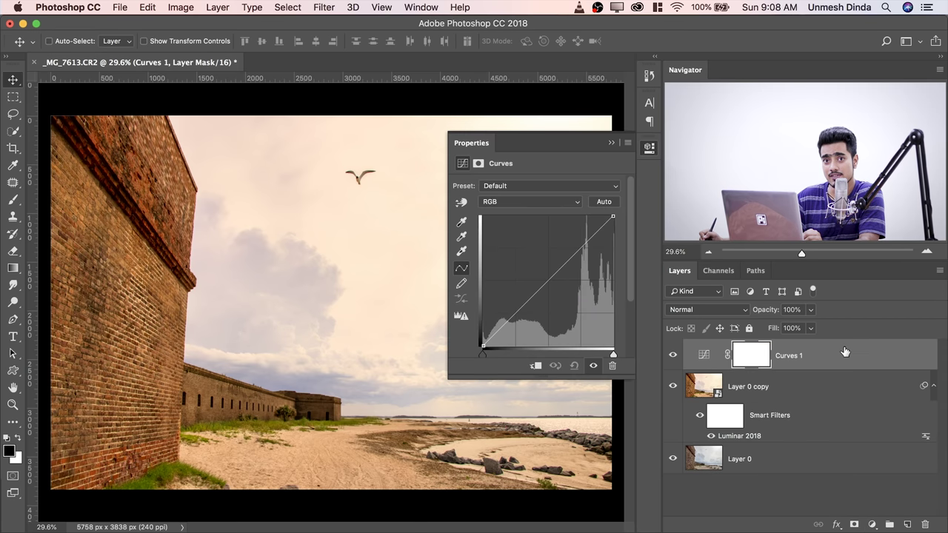
left_click(845, 352)
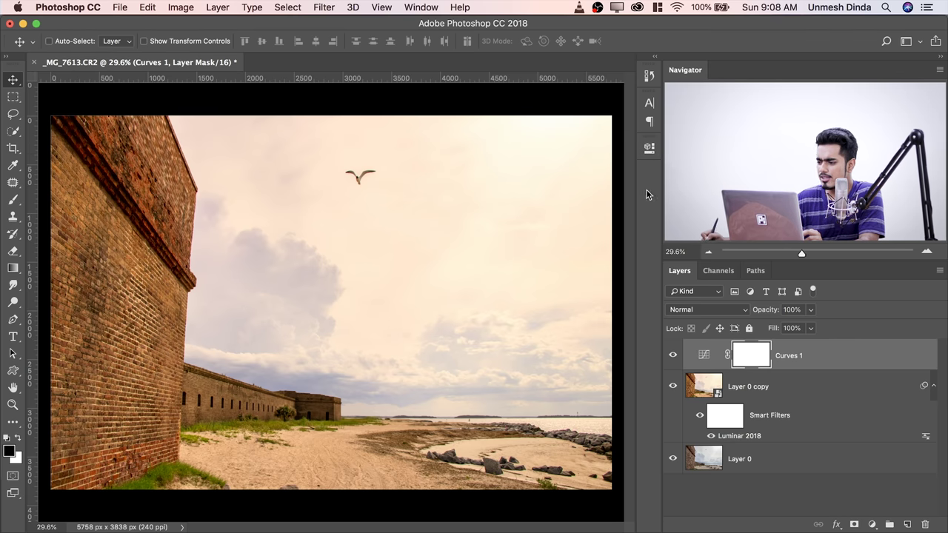
left_click_drag(844, 358, 924, 518)
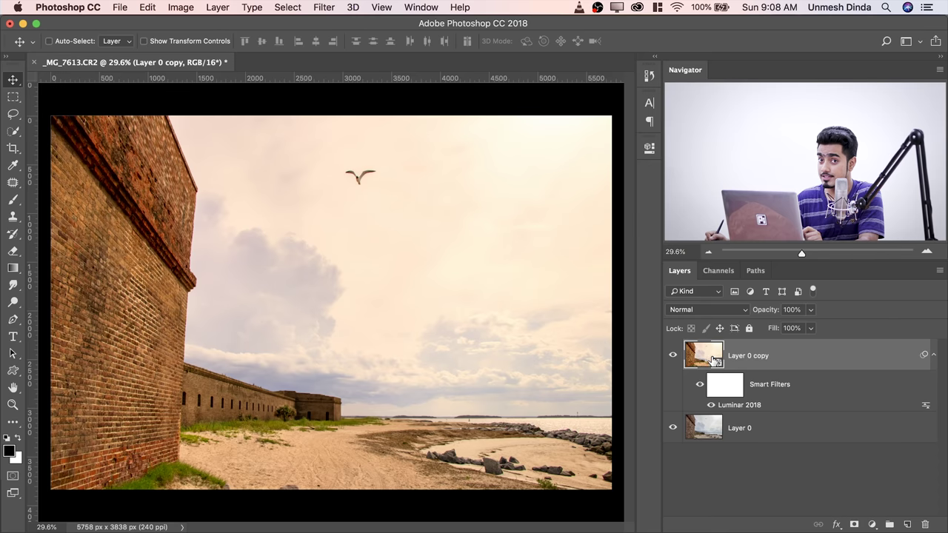
- Reopen the Luminar 2018 smart filter on Layer 0 copy and add a Develop filter with Highlights at -87
double_click(740, 405)
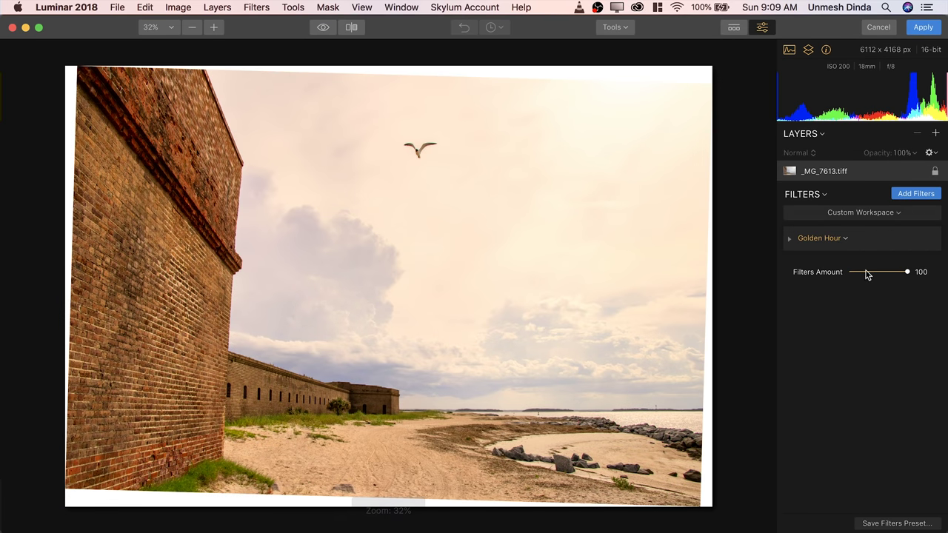
left_click(808, 243)
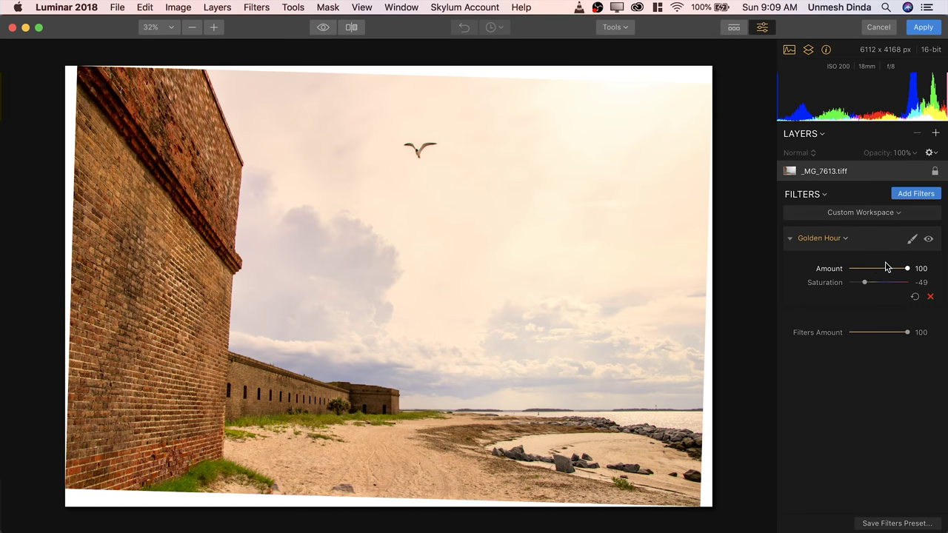
left_click(791, 244)
left_click(908, 197)
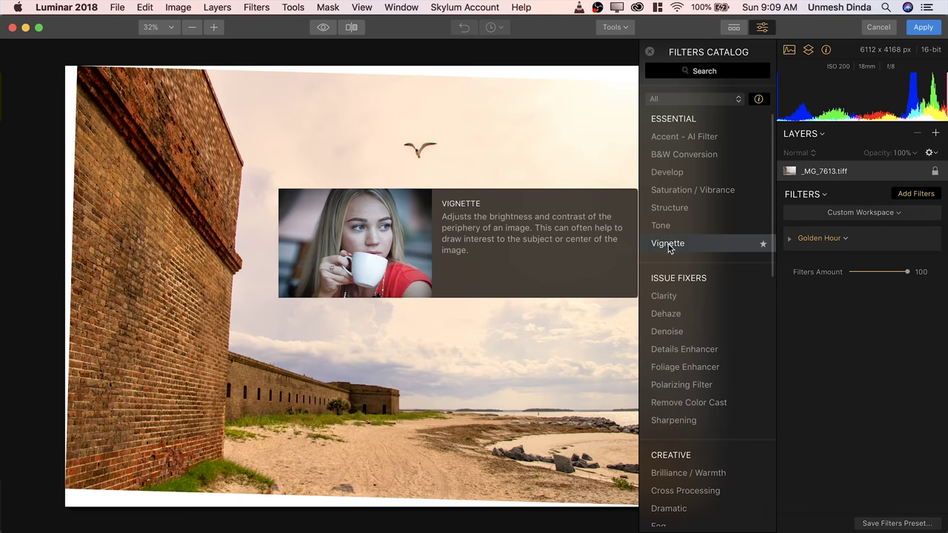
left_click(683, 173)
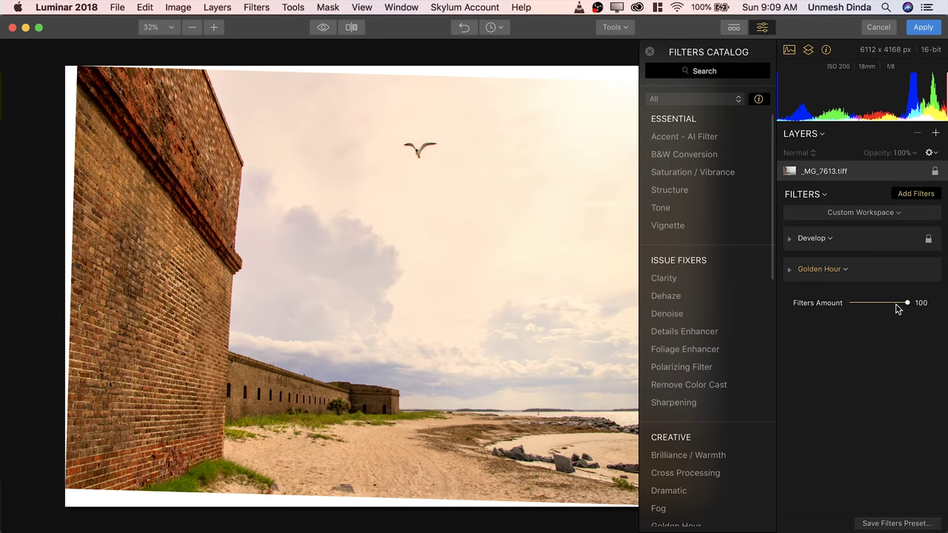
left_click(790, 240)
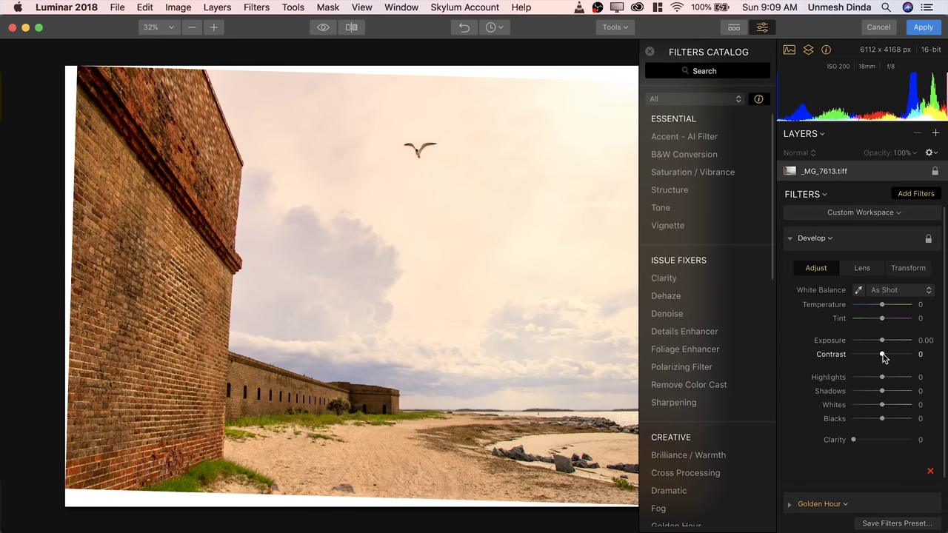
left_click_drag(882, 378, 857, 380)
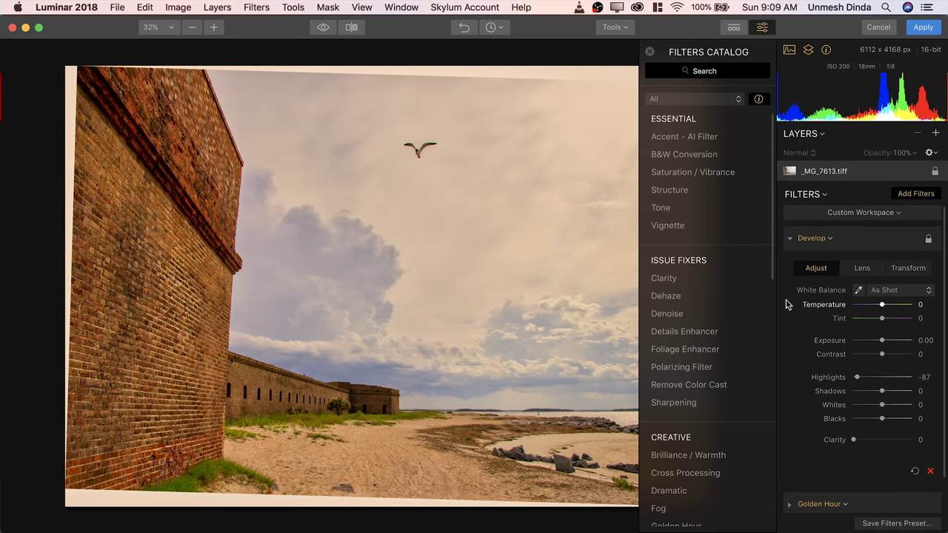
- Add a Saturation / Vibrance filter to the beach fort photo and set Saturation to -18
mouse_move(717, 186)
left_click(697, 172)
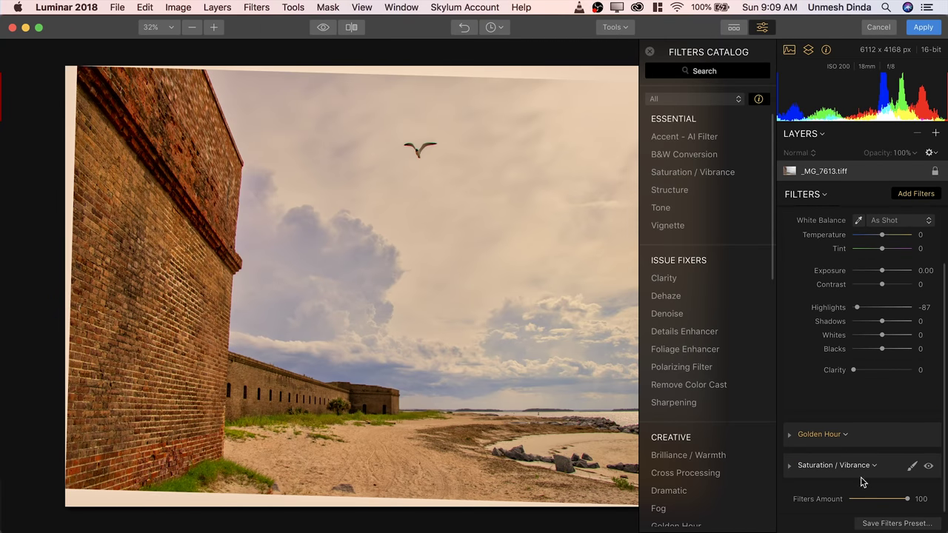
left_click(790, 467)
left_click_drag(881, 331, 875, 335)
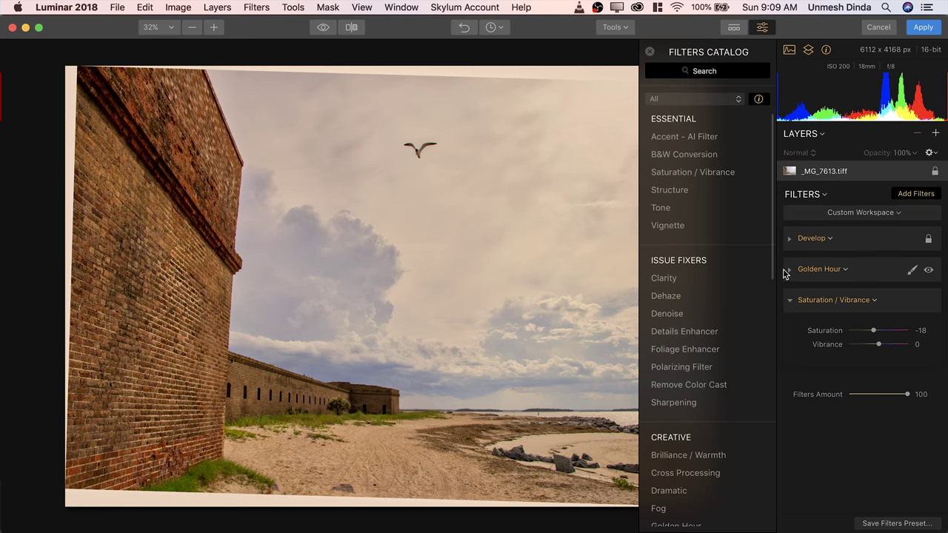
- Raise Whites to 63 in the Develop filter and collapse its settings
left_click(789, 240)
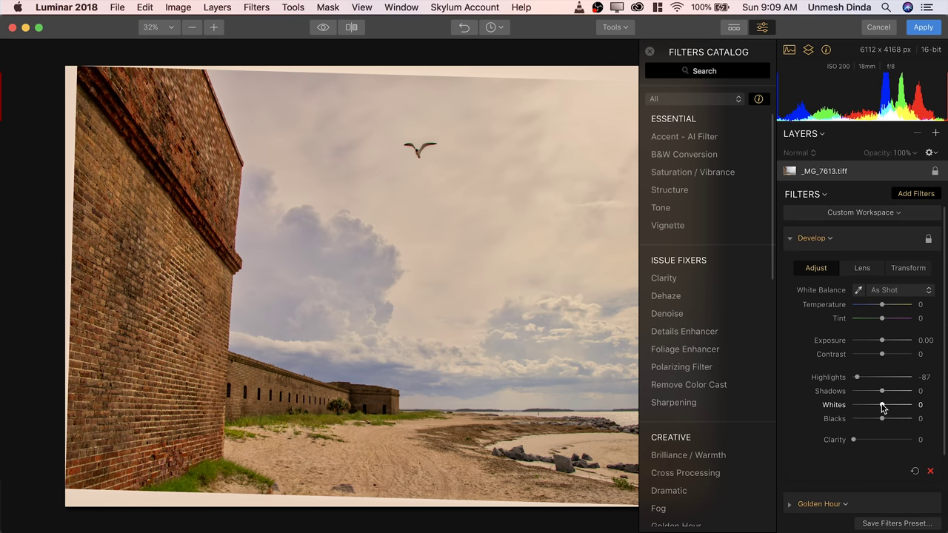
left_click_drag(881, 405, 900, 406)
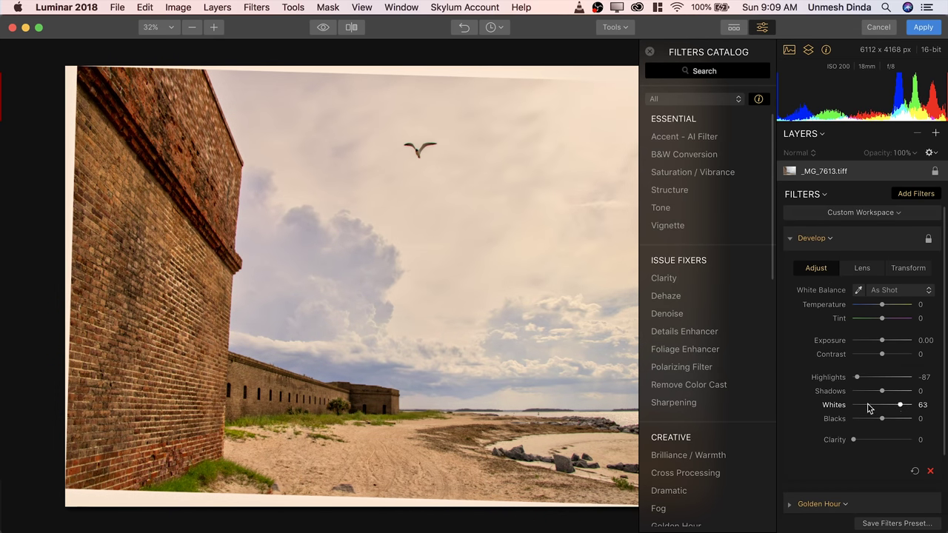
left_click(789, 239)
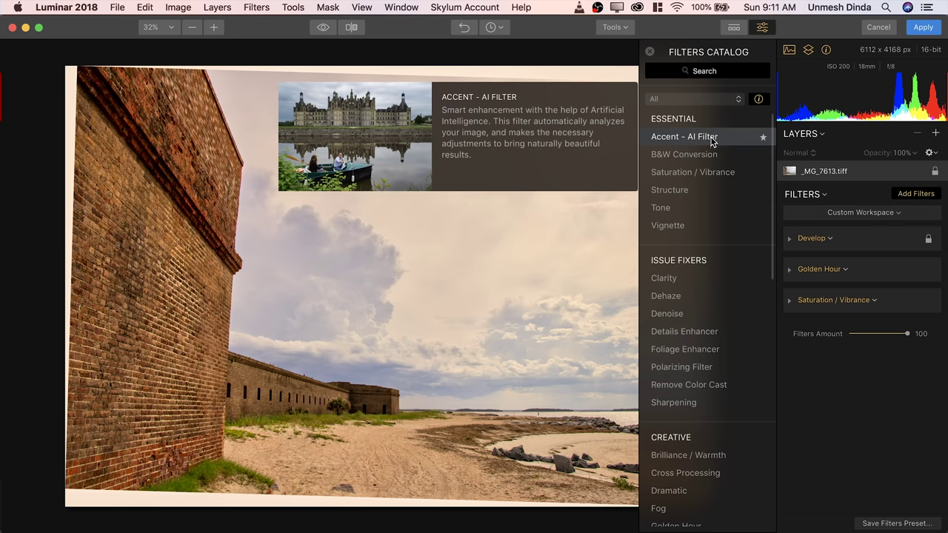
- Add the Accent - AI Filter and set its Boost to 78
left_click(711, 139)
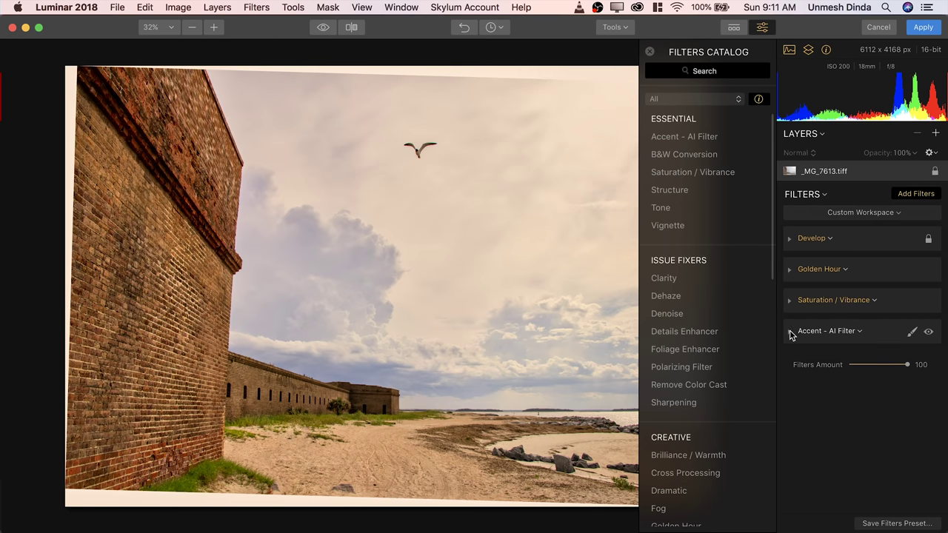
left_click(789, 331)
left_click_drag(851, 363, 895, 362)
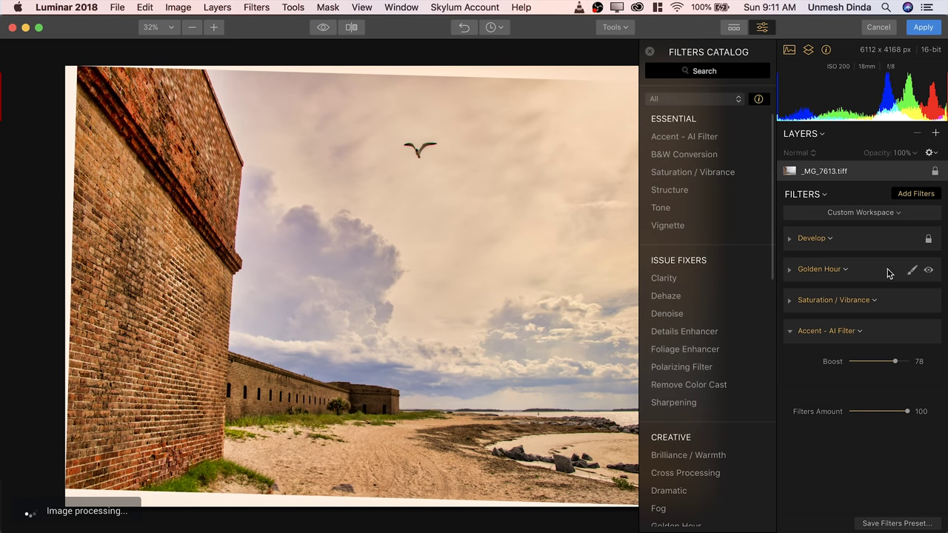
- Close the filters catalog and compare the photo with and without the Accent - AI Filter
left_click(649, 51)
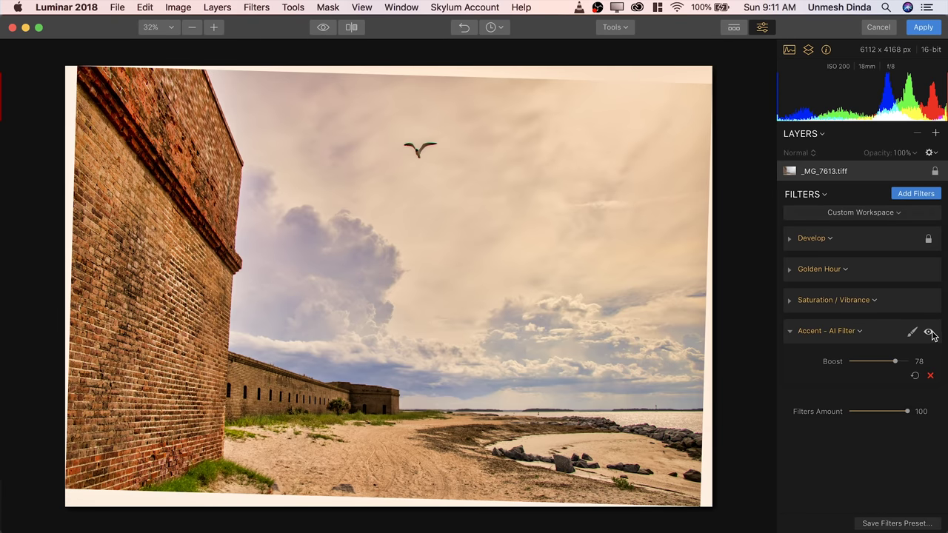
left_click(931, 333)
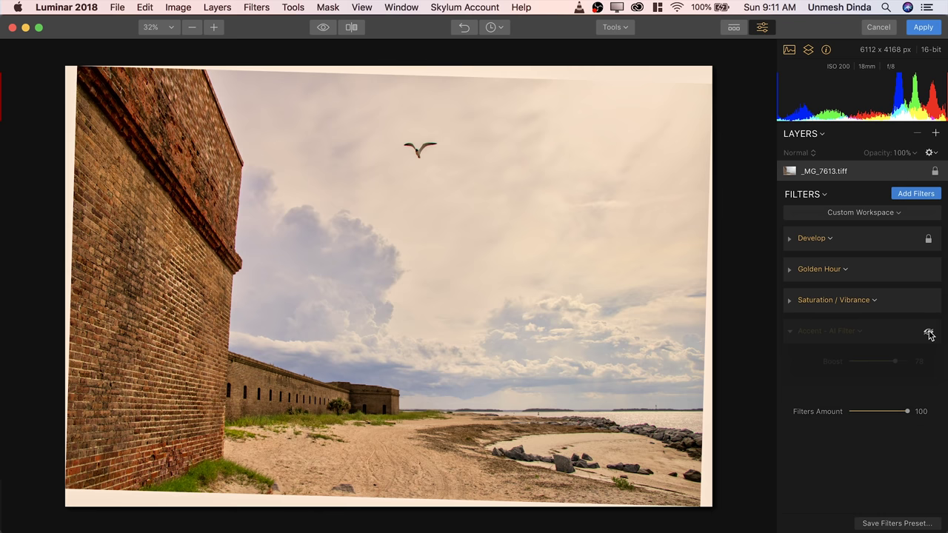
left_click(930, 335)
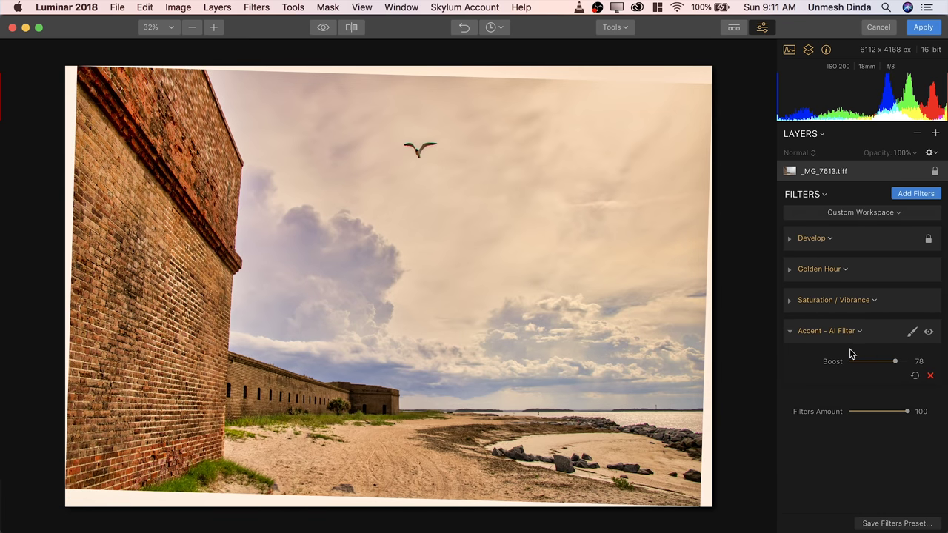
- Set Vibrance to -3 in the Saturation / Vibrance filter
left_click(801, 302)
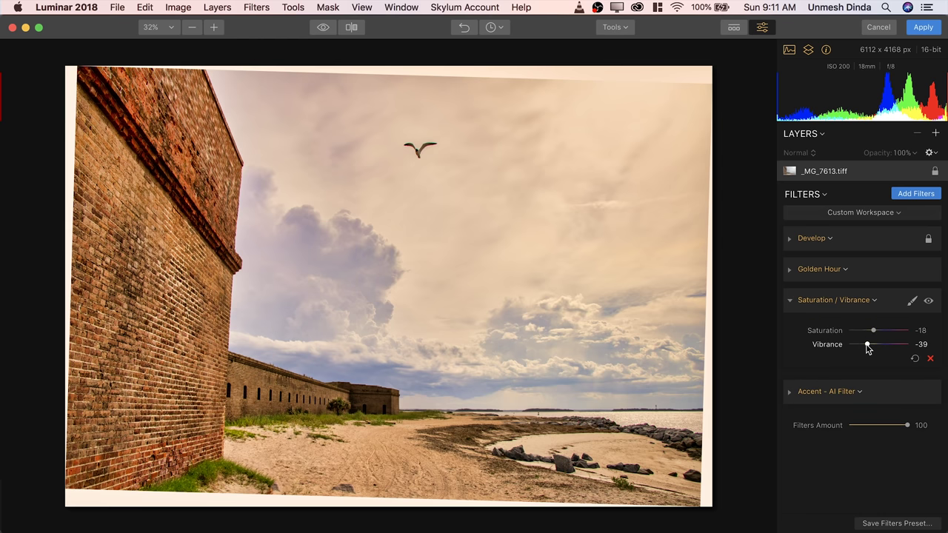
mouse_move(868, 349)
left_mouse_down()
mouse_move(858, 349)
mouse_move(878, 350)
left_mouse_up()
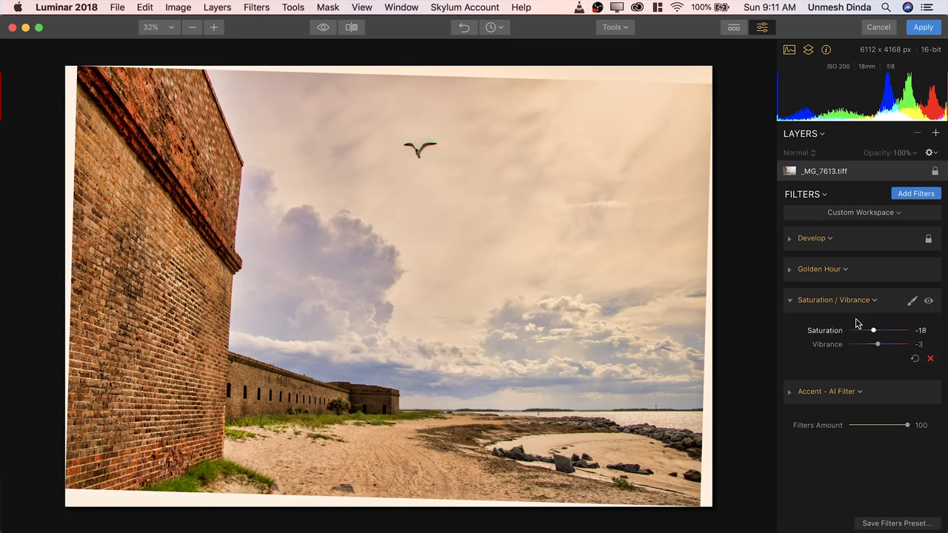
- Add a Dramatic filter with Amount 42, Contrast 2 and Local Contrast 90
left_click(913, 197)
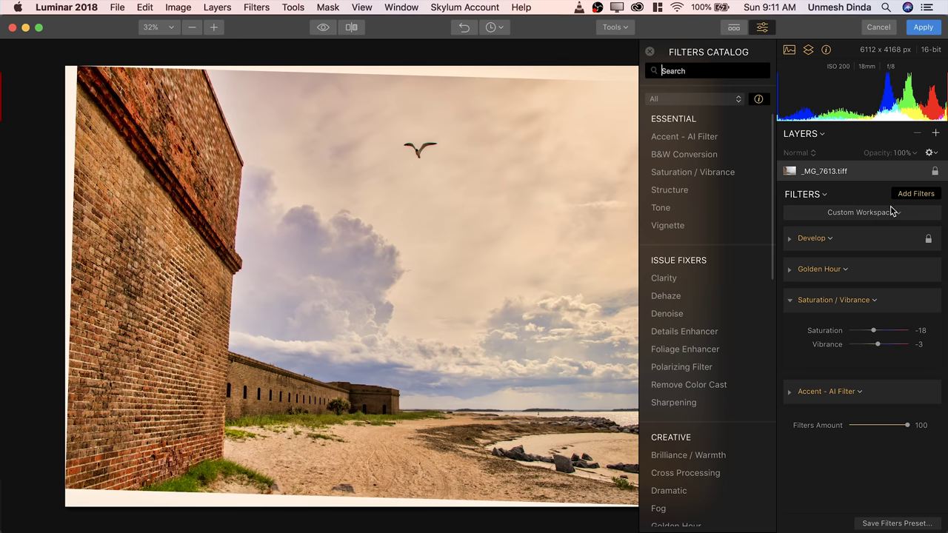
scroll(713, 297, "down", 4)
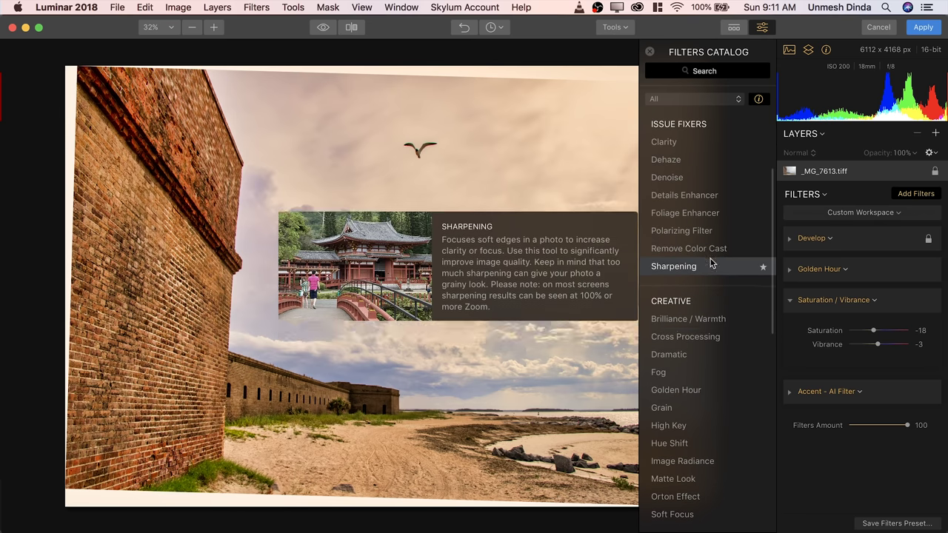
left_click(670, 354)
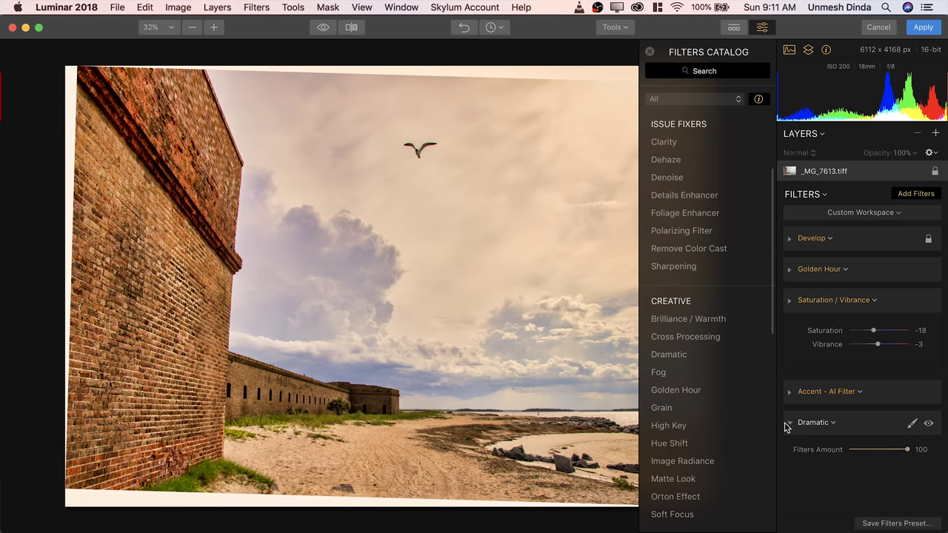
left_click(788, 424)
left_click_drag(859, 394, 902, 426)
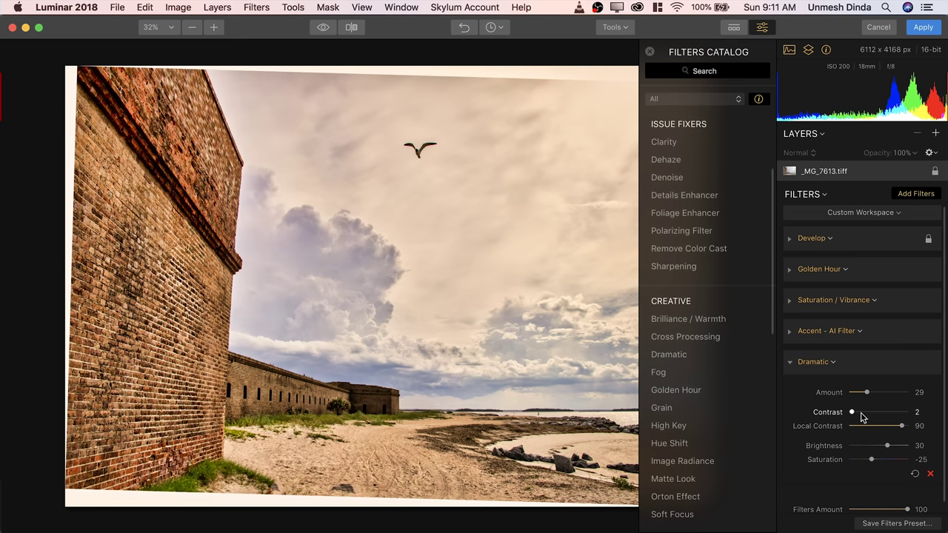
left_click_drag(863, 397, 876, 395)
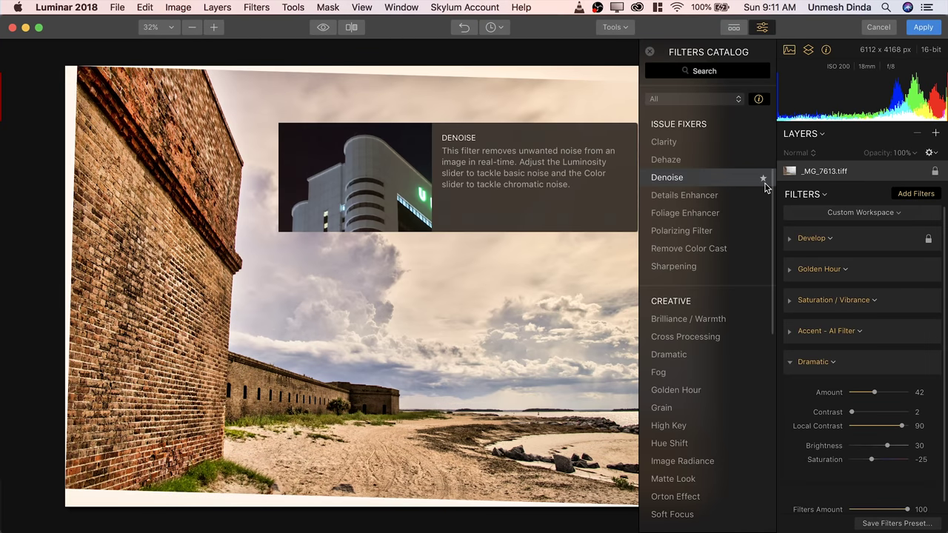
- Close the filters catalog and compare the filtered photo with the original
left_click(650, 52)
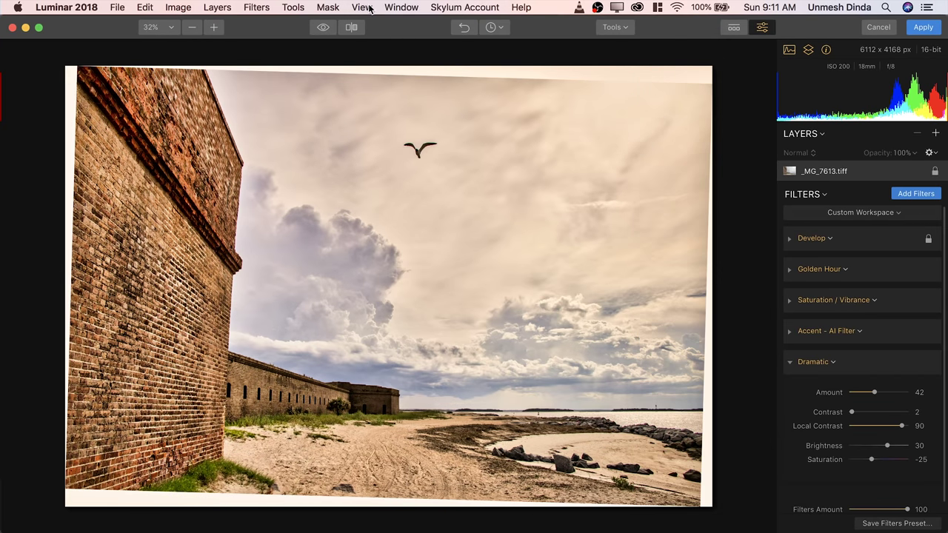
left_click_drag(320, 28, 323, 28)
left_click(790, 363)
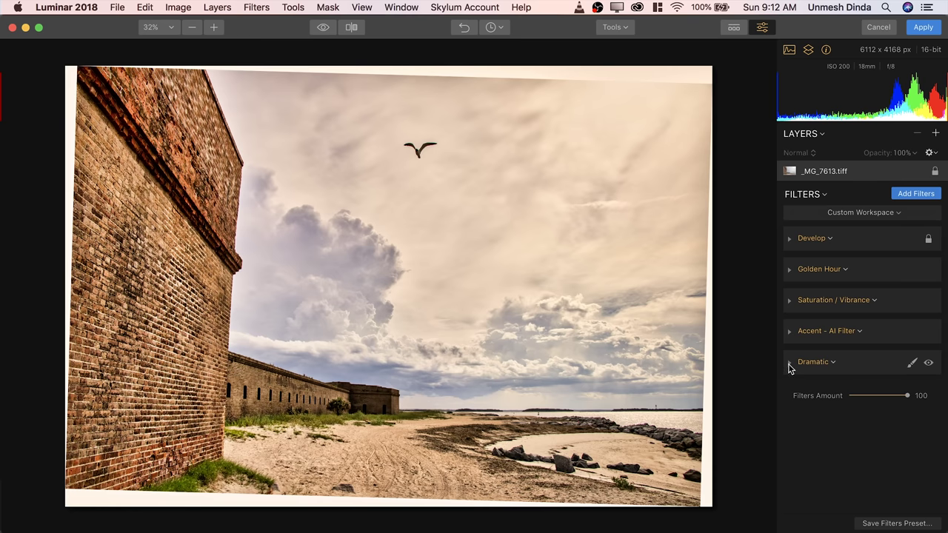
- Lower the Dramatic filter's Amount to 29 and the Accent - AI Filter's Boost to 56
left_click(789, 364)
left_click_drag(873, 395, 866, 394)
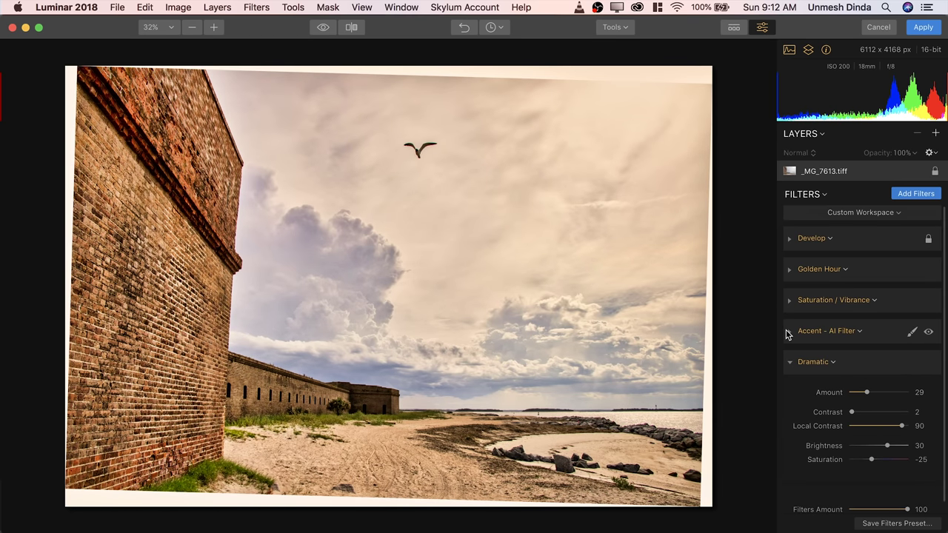
left_click(788, 333)
left_click_drag(894, 362, 882, 362)
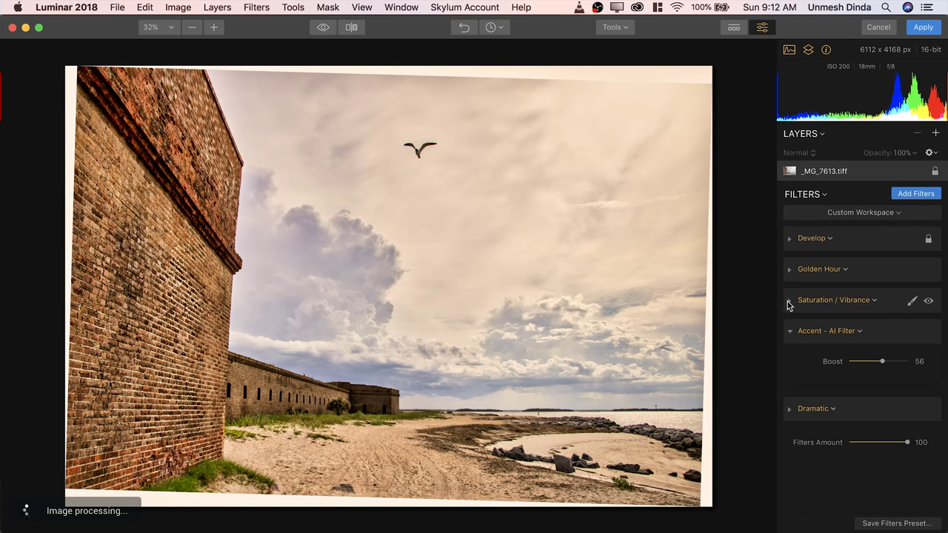
- Lower the Golden Hour filter's Saturation to about -85, reduce its Amount, and apply the Luminar edit to return to Photoshop
left_click(789, 301)
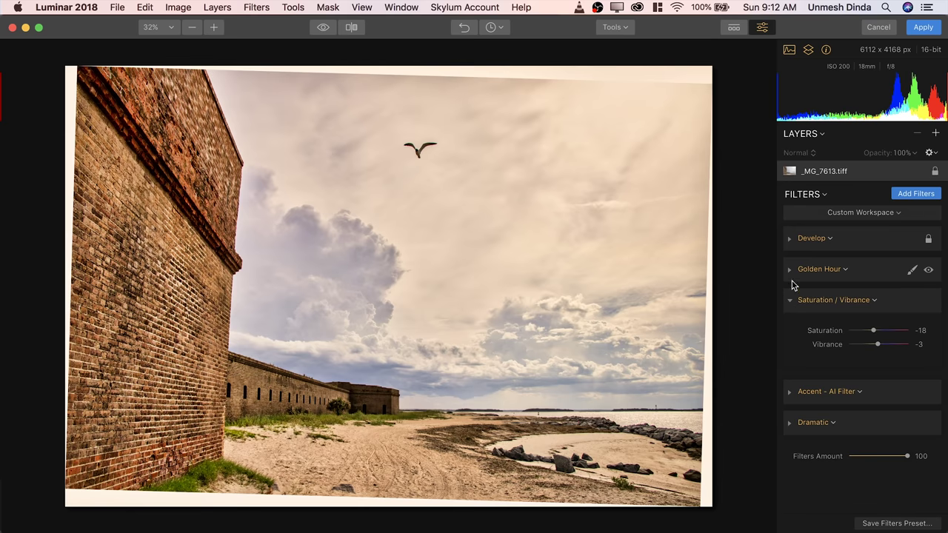
left_click(790, 270)
left_click(789, 247)
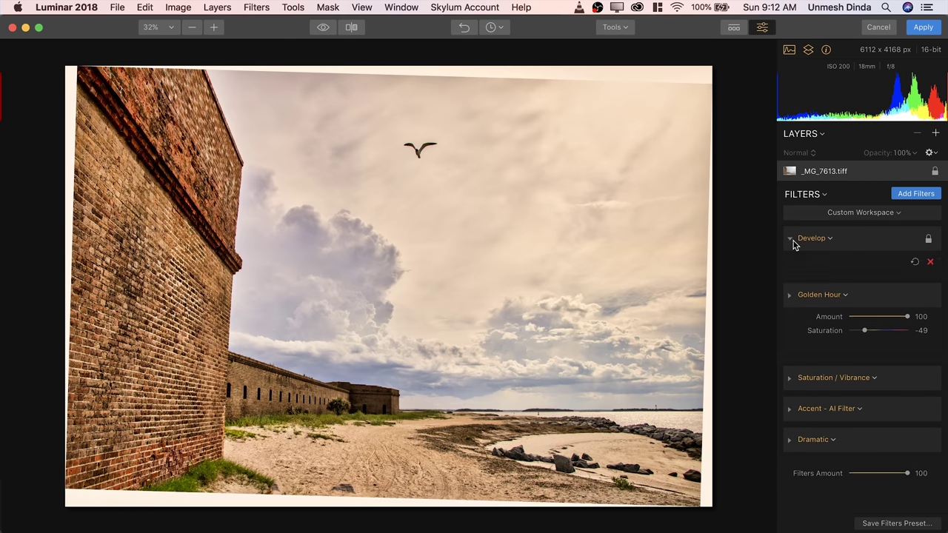
left_click(791, 248)
left_click(788, 271)
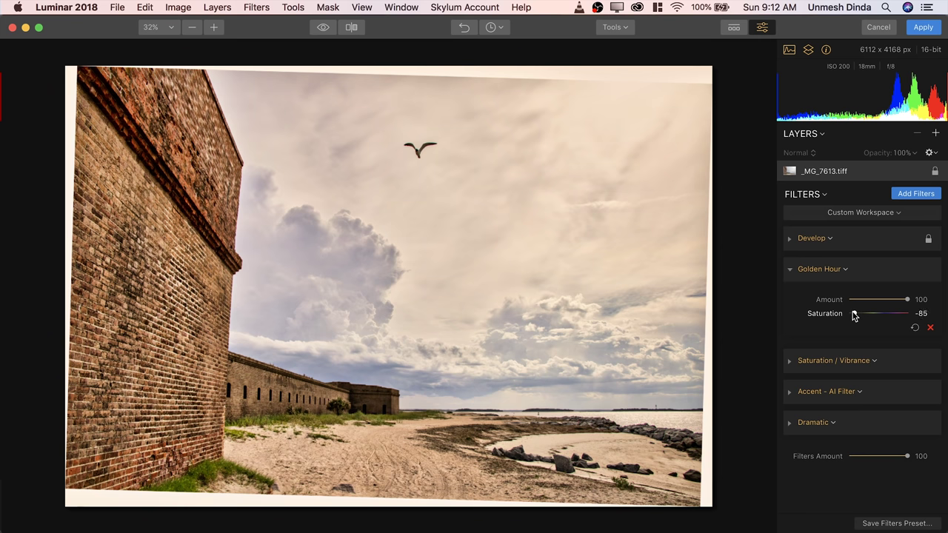
left_click_drag(908, 299, 897, 301)
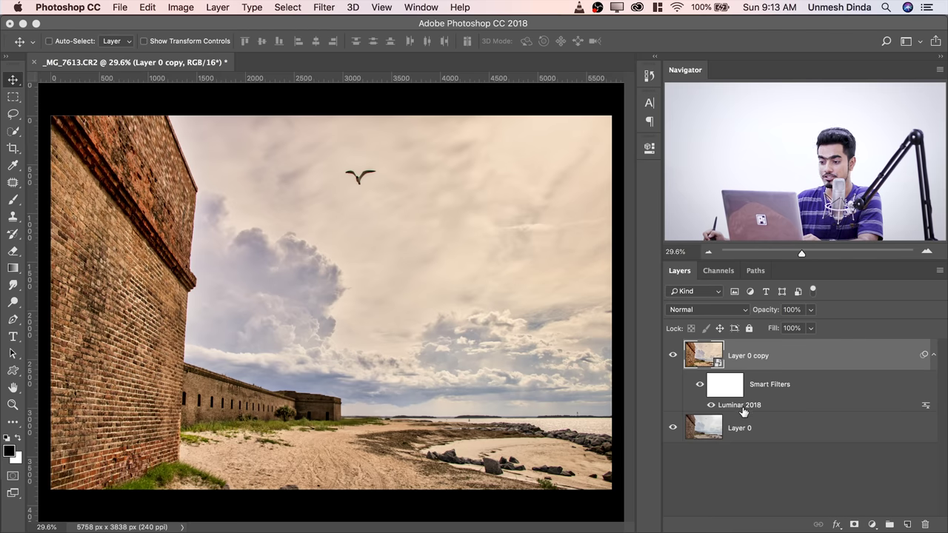
- Hide Layer 0 copy and duplicate the original Layer 0
left_click(673, 357)
left_click(744, 431)
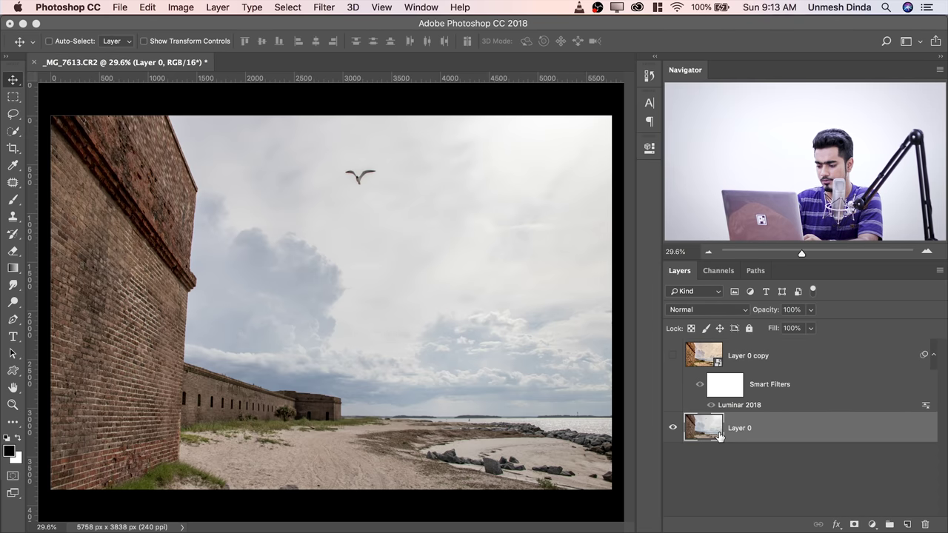
key("super+j")
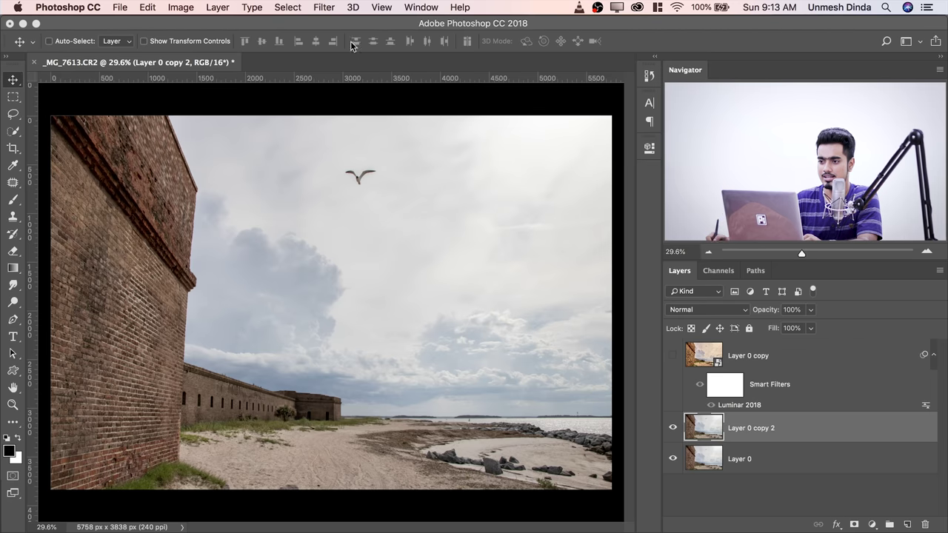
- Open the new duplicate of Layer 0 in the Camera Raw Filter
left_click(324, 8)
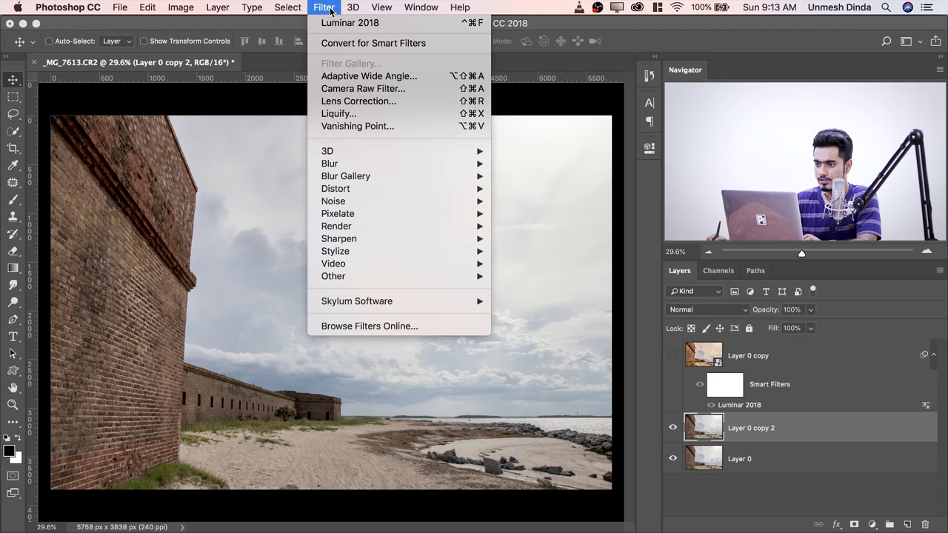
left_click(331, 88)
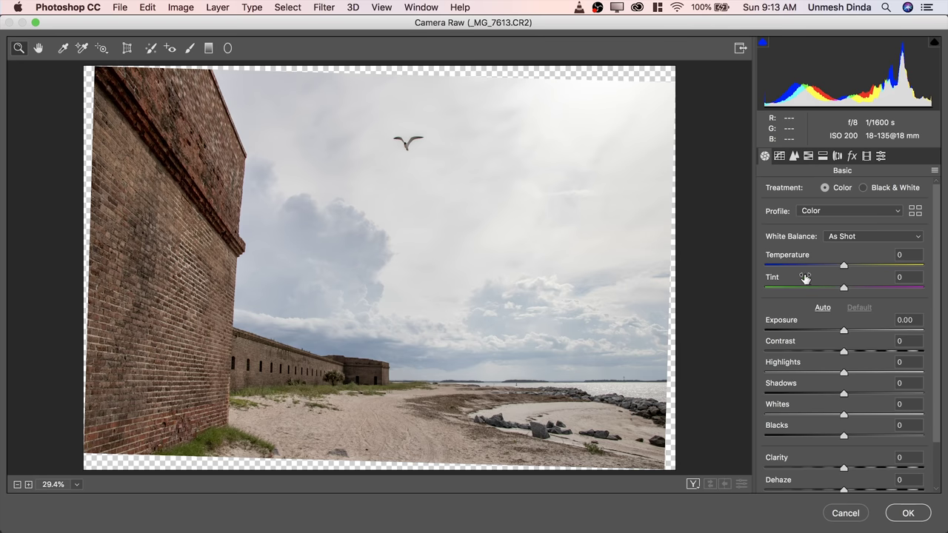
- Warm the photo to Temperature +37 and set Clarity to +41, Highlights to -100, Blacks to -73 and Whites to +38
left_click_drag(847, 267, 875, 265)
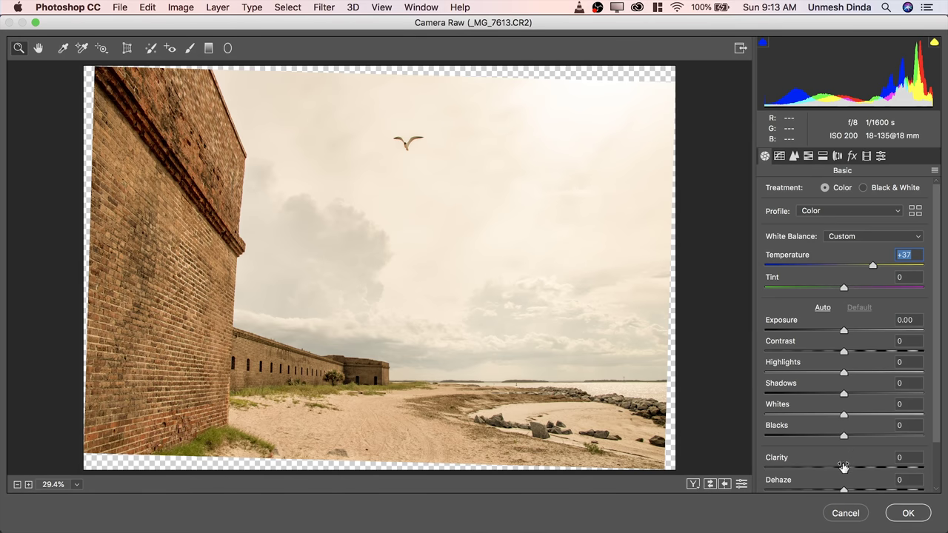
left_click_drag(880, 465, 876, 467)
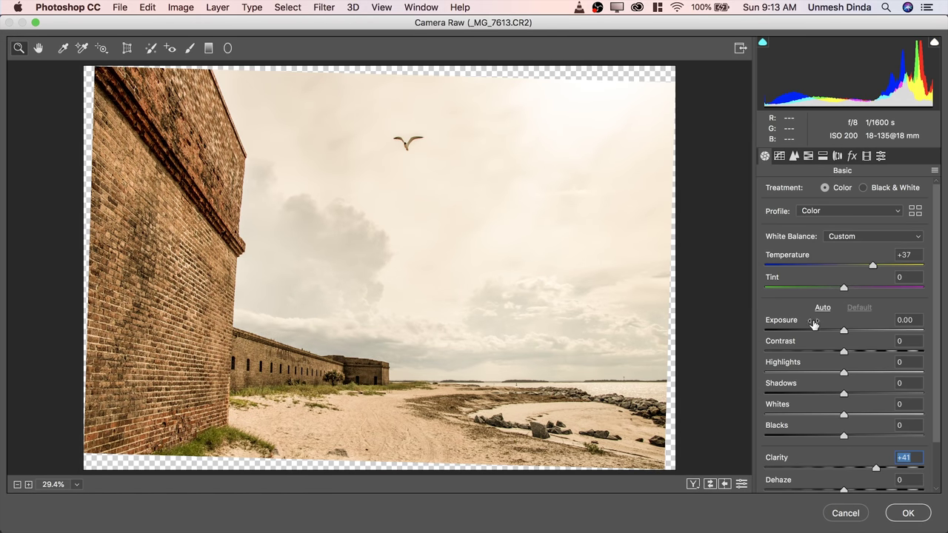
left_click_drag(844, 373, 720, 384)
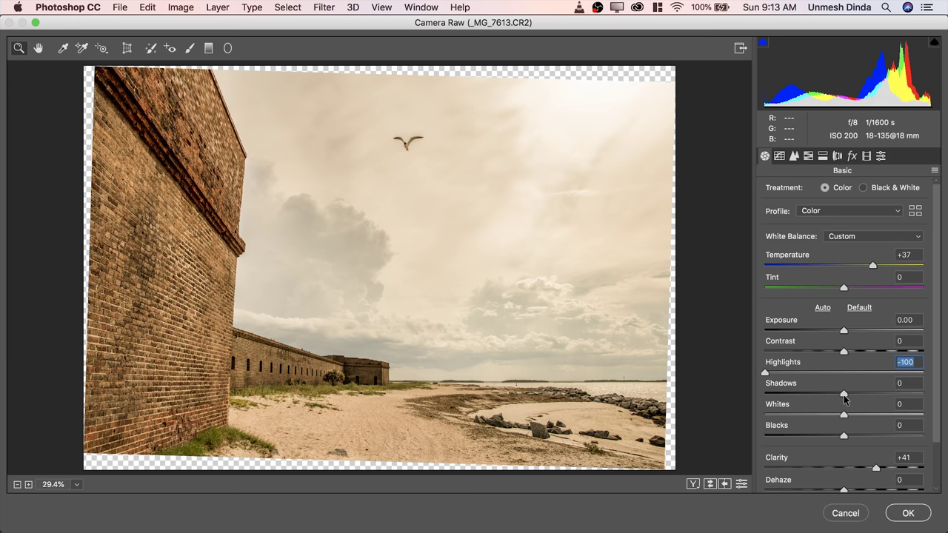
left_click_drag(843, 438, 786, 437)
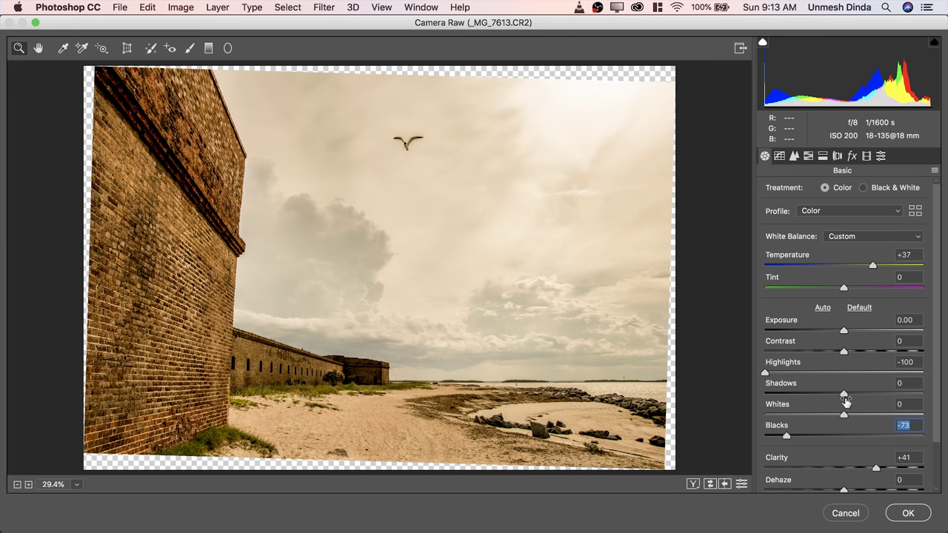
left_click_drag(844, 414, 875, 415)
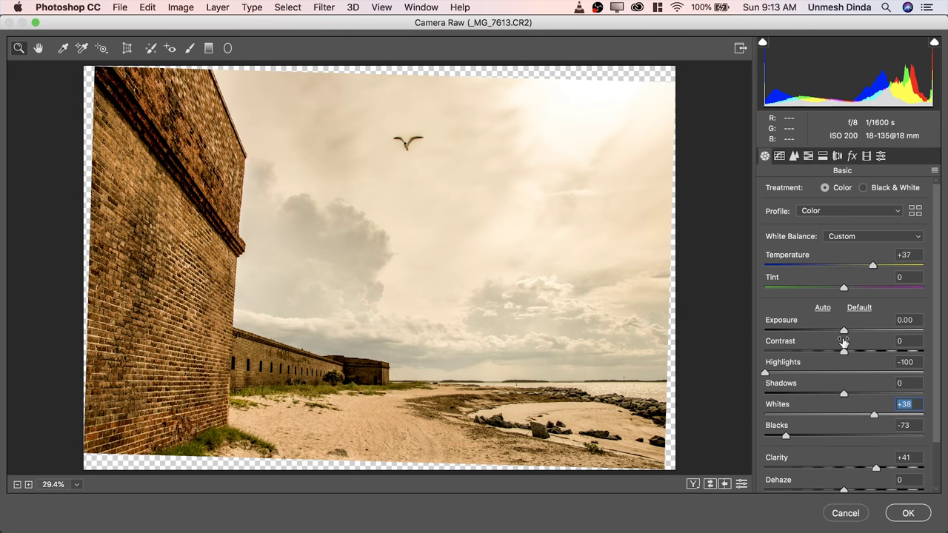
mouse_move(842, 331)
left_mouse_down()
mouse_move(830, 330)
mouse_move(844, 331)
left_mouse_up()
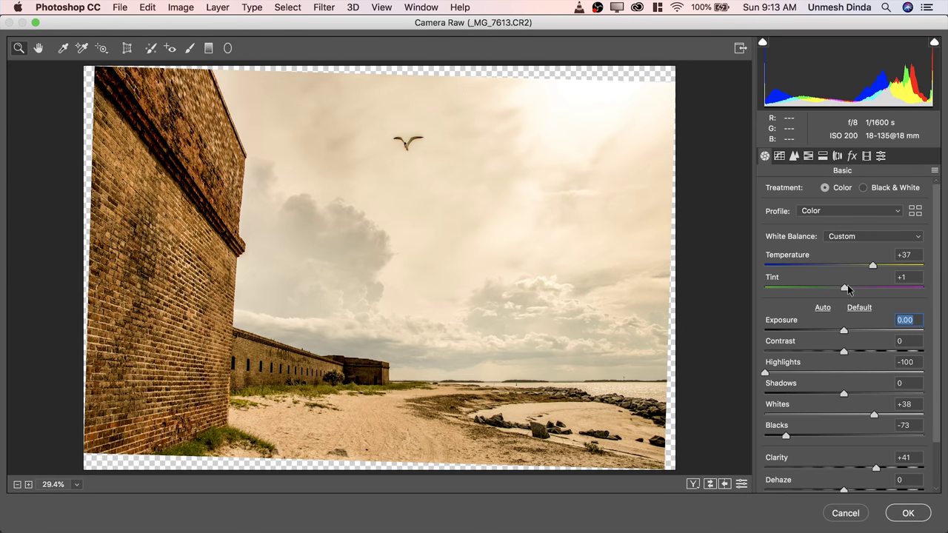
- Set Tint to +11, Clarity to +65 and Dehaze to +12, and apply the Camera Raw edit to the layer
left_click_drag(848, 288, 855, 289)
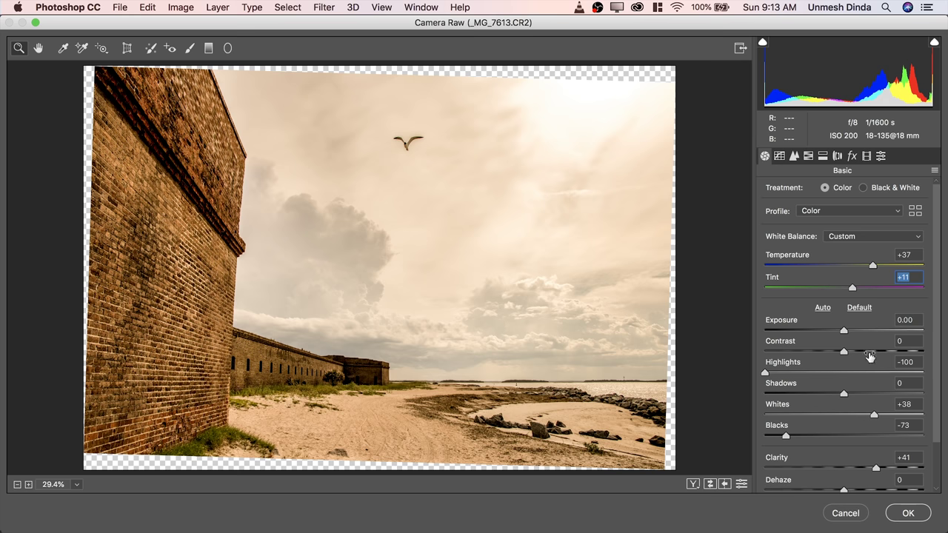
left_click_drag(884, 471, 901, 471)
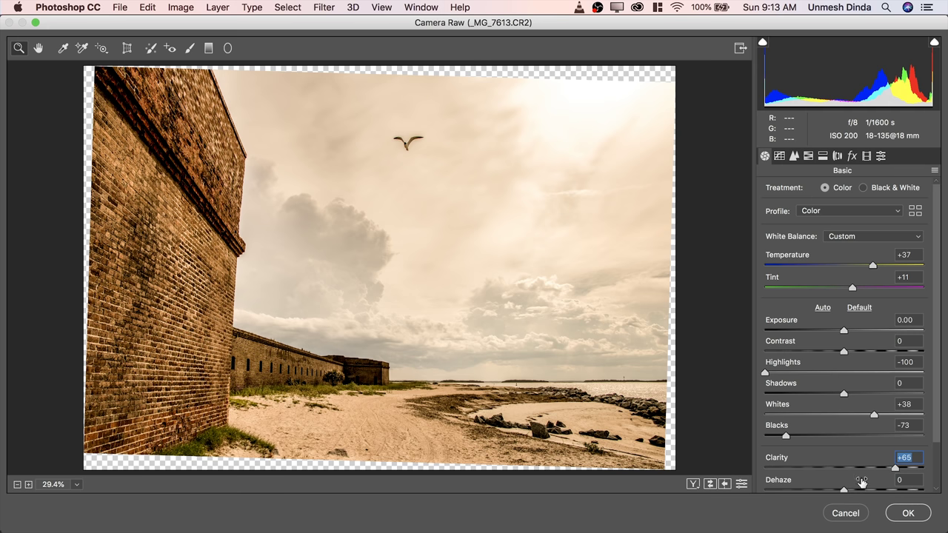
mouse_move(844, 490)
left_mouse_down()
mouse_move(868, 490)
mouse_move(856, 491)
left_mouse_up()
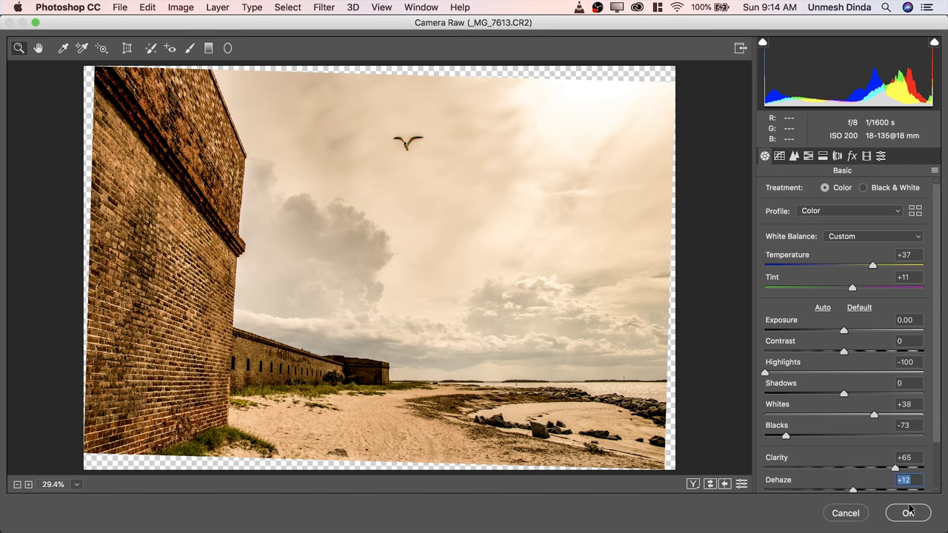
left_click(910, 512)
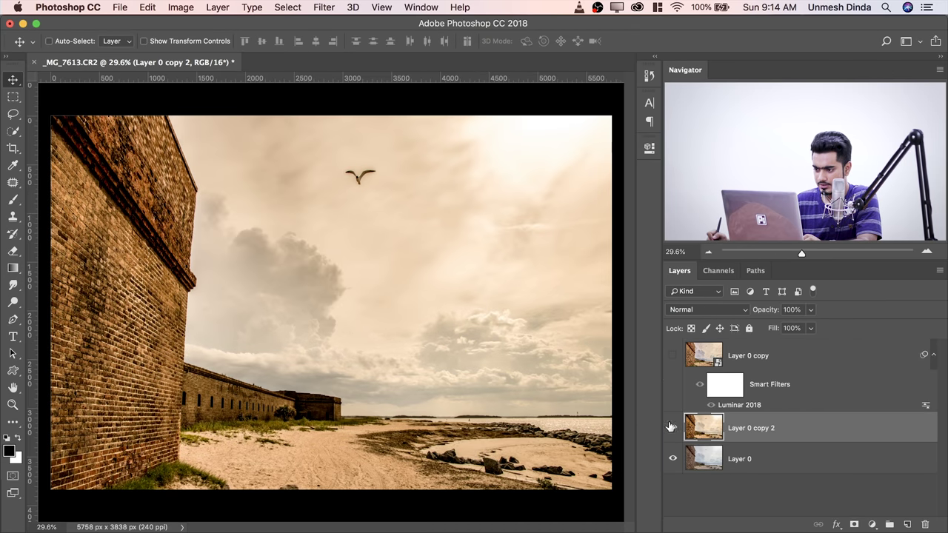
- Toggle the visibility of Layer 0 copy to compare the Luminar edit with the Camera Raw version, leaving it hidden
left_click(673, 356)
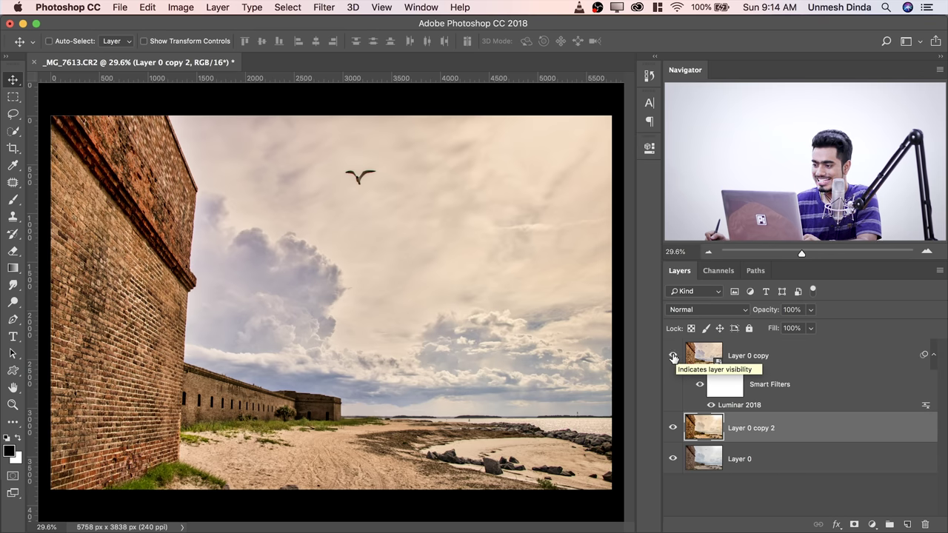
left_click(674, 356)
left_click(674, 357)
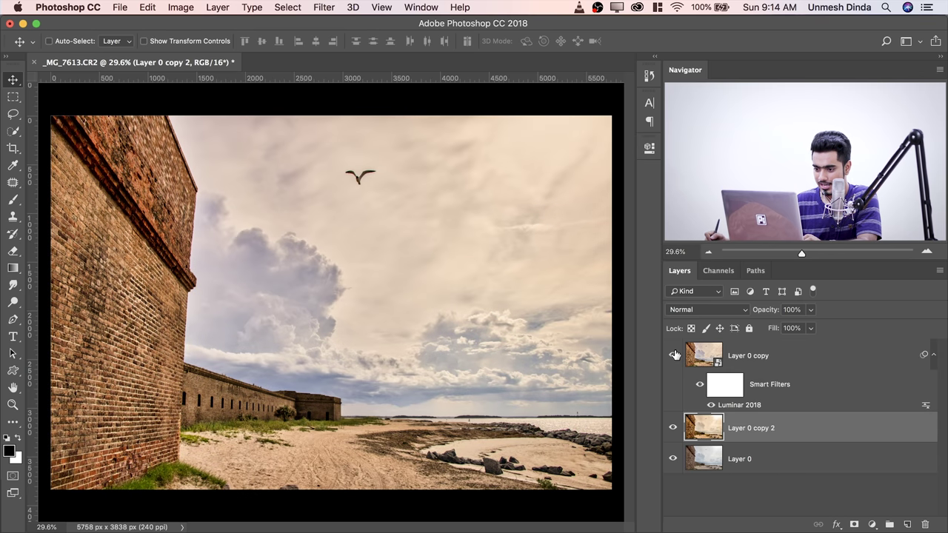
left_click(675, 356)
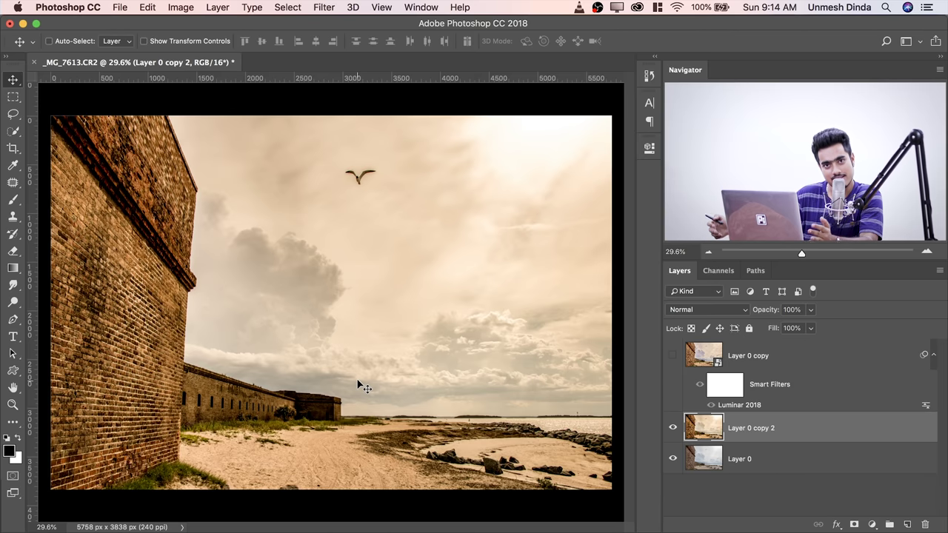